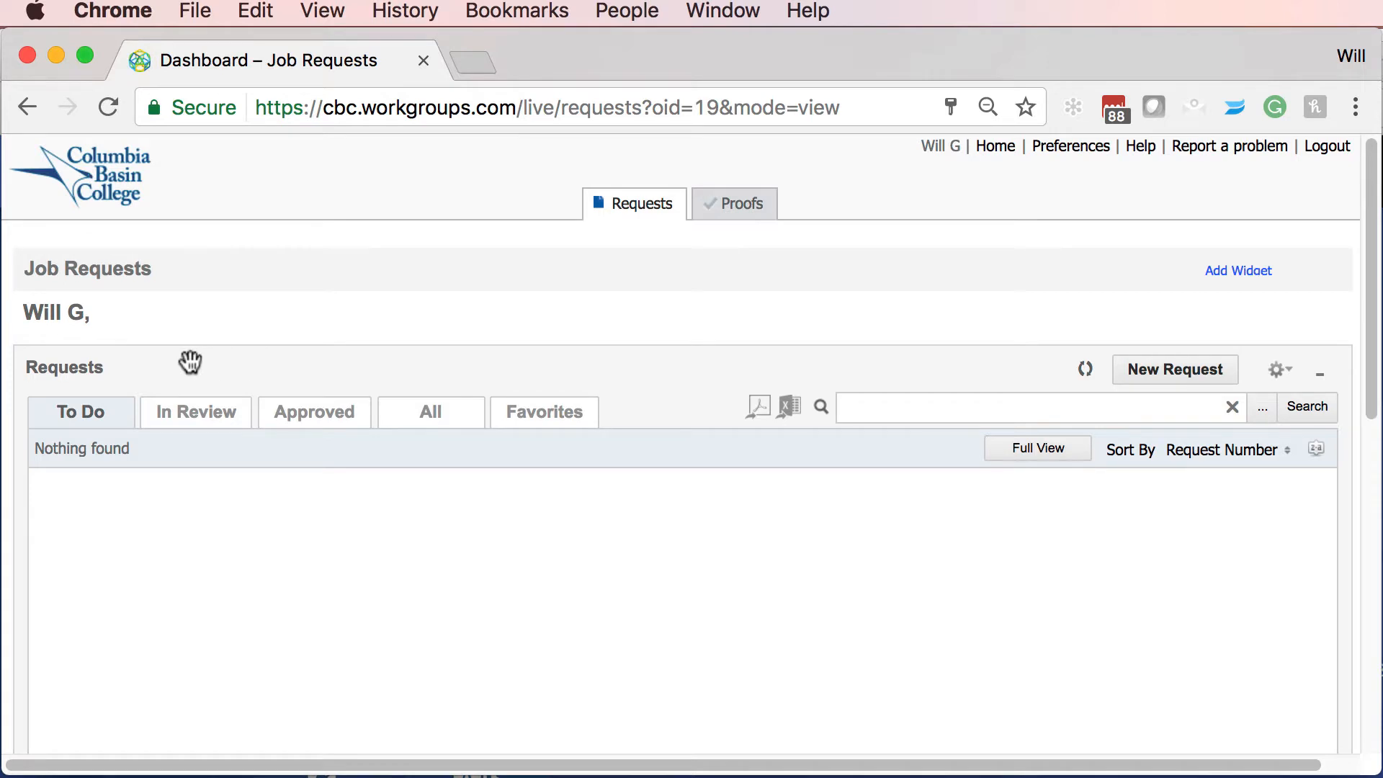
Start a new request of the Job Request type from the Requests dashboard
{"action": "scroll", "coordinate": [281, 343], "scroll_direction": "down", "scroll_amount": 3}
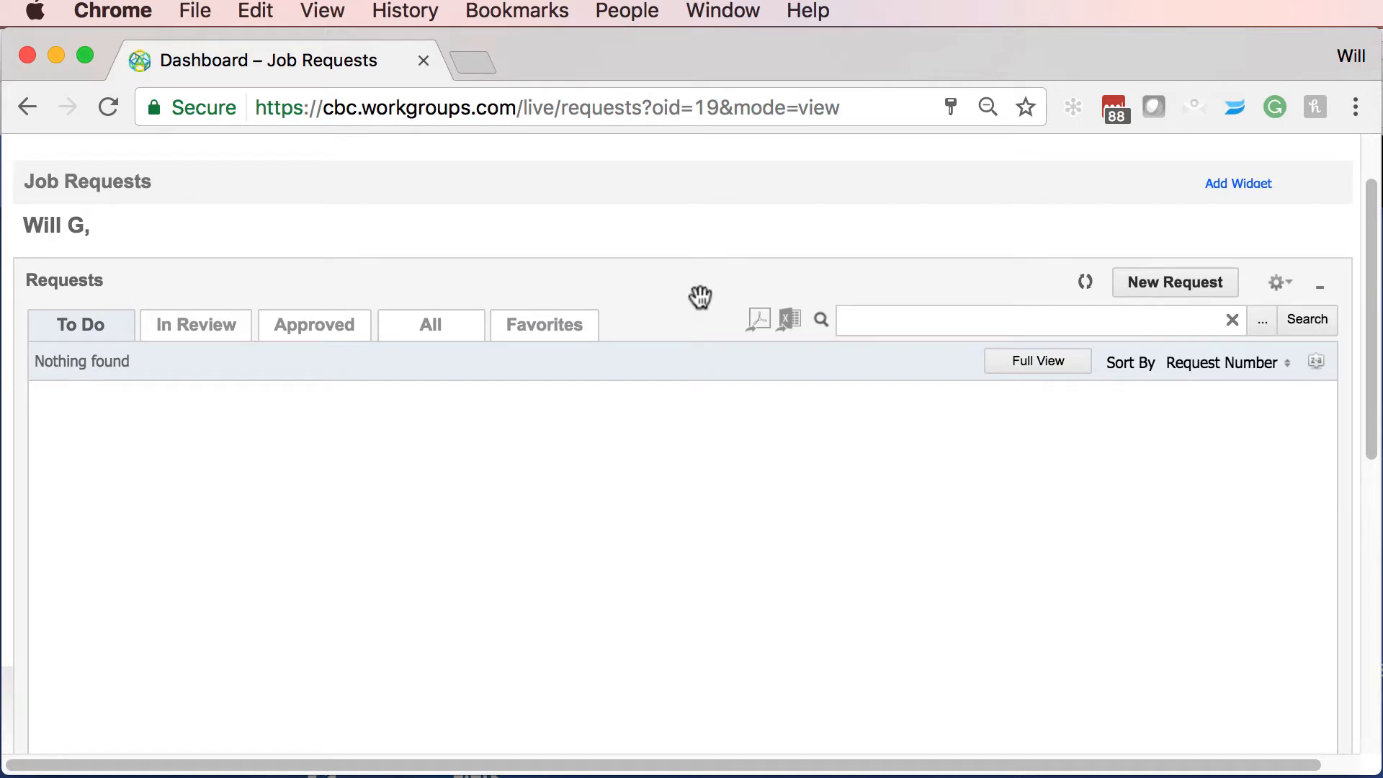
{"action": "left_click", "coordinate": [1148, 287]}
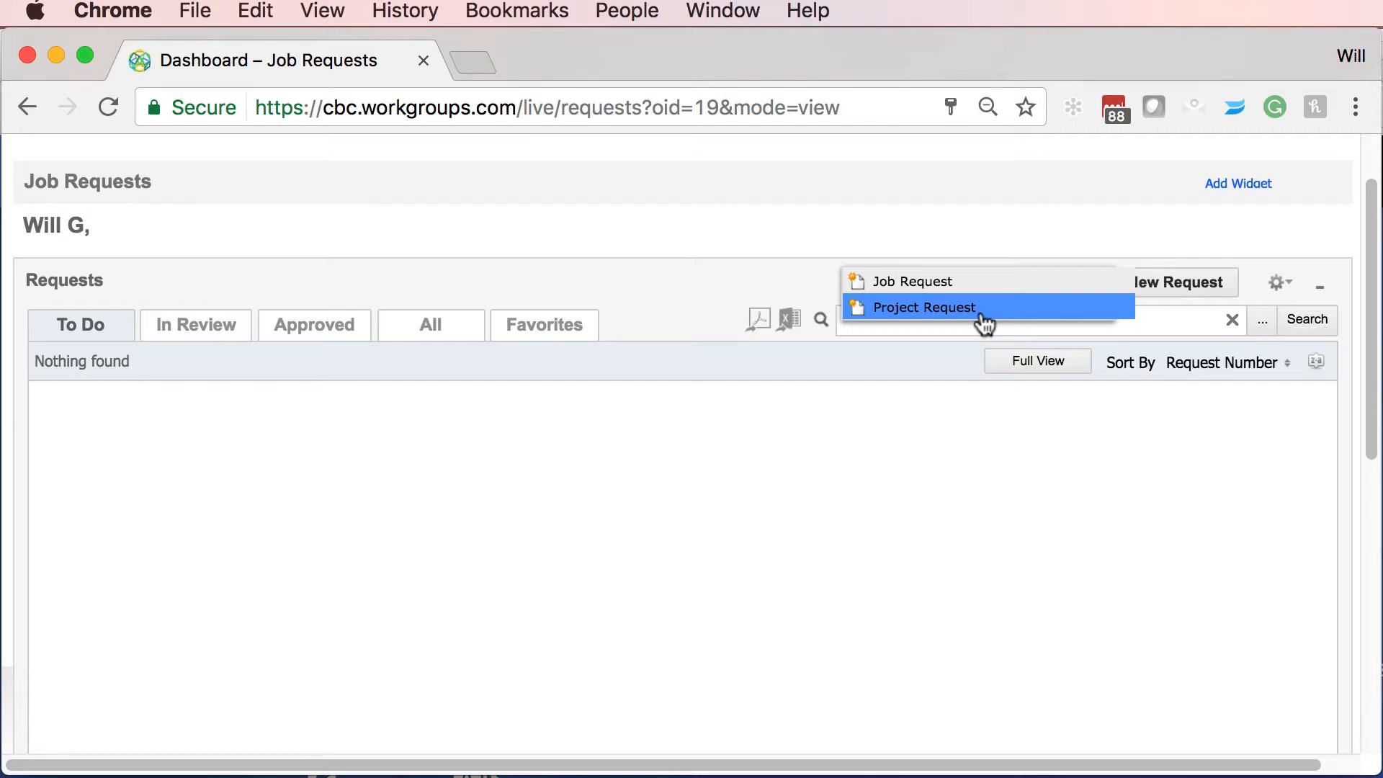
{"action": "left_click", "coordinate": [961, 287]}
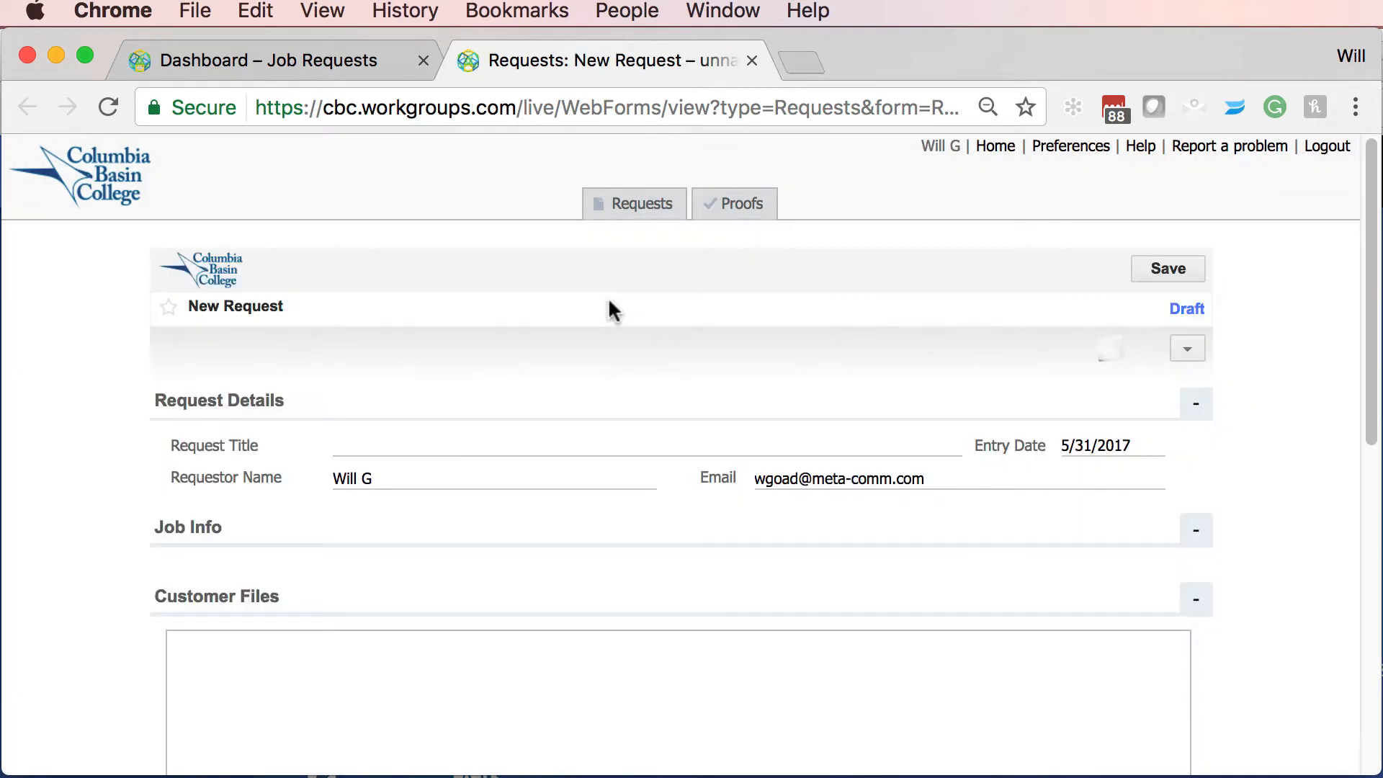
Title the new request Summer Bash in the Request Details
{"action": "scroll", "coordinate": [599, 320], "scroll_direction": "down", "scroll_amount": 1}
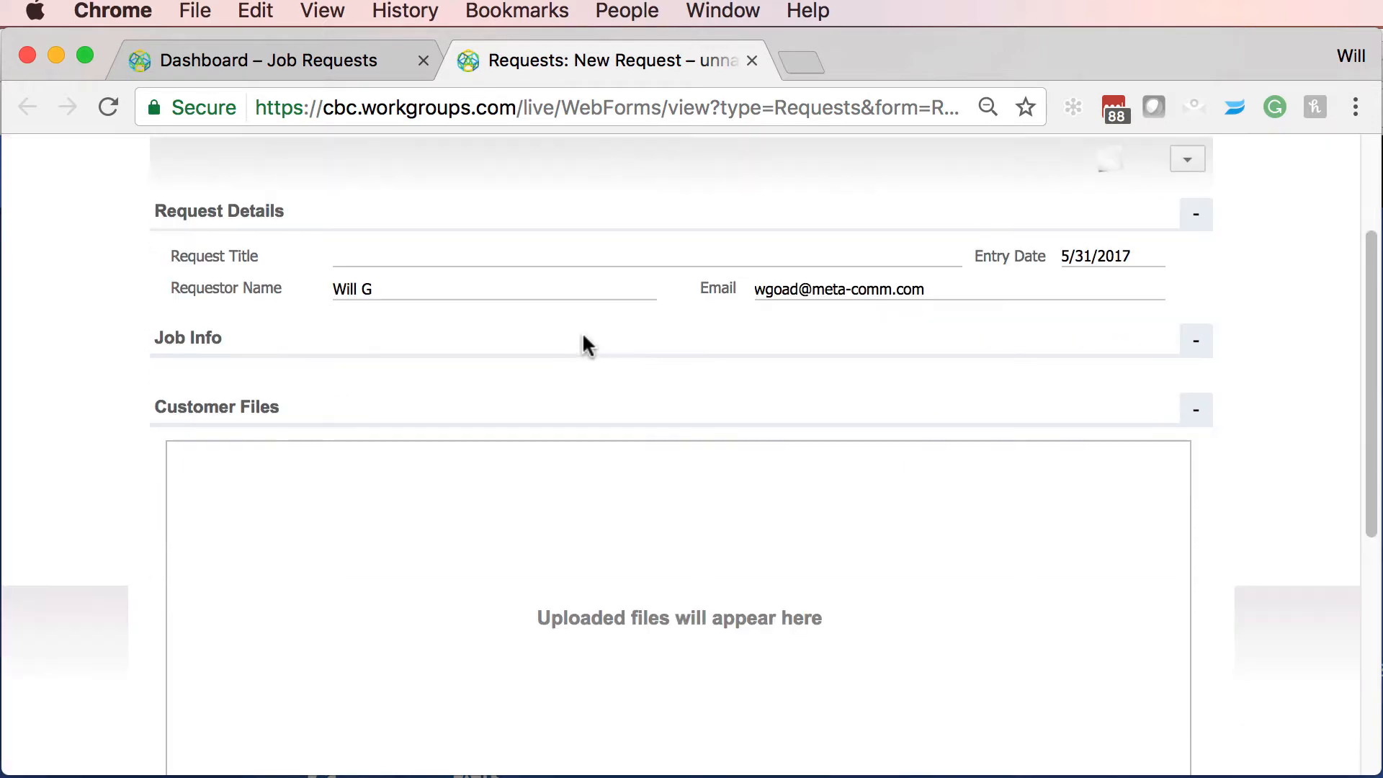
{"action": "scroll", "coordinate": [577, 337], "scroll_direction": "down", "scroll_amount": 6}
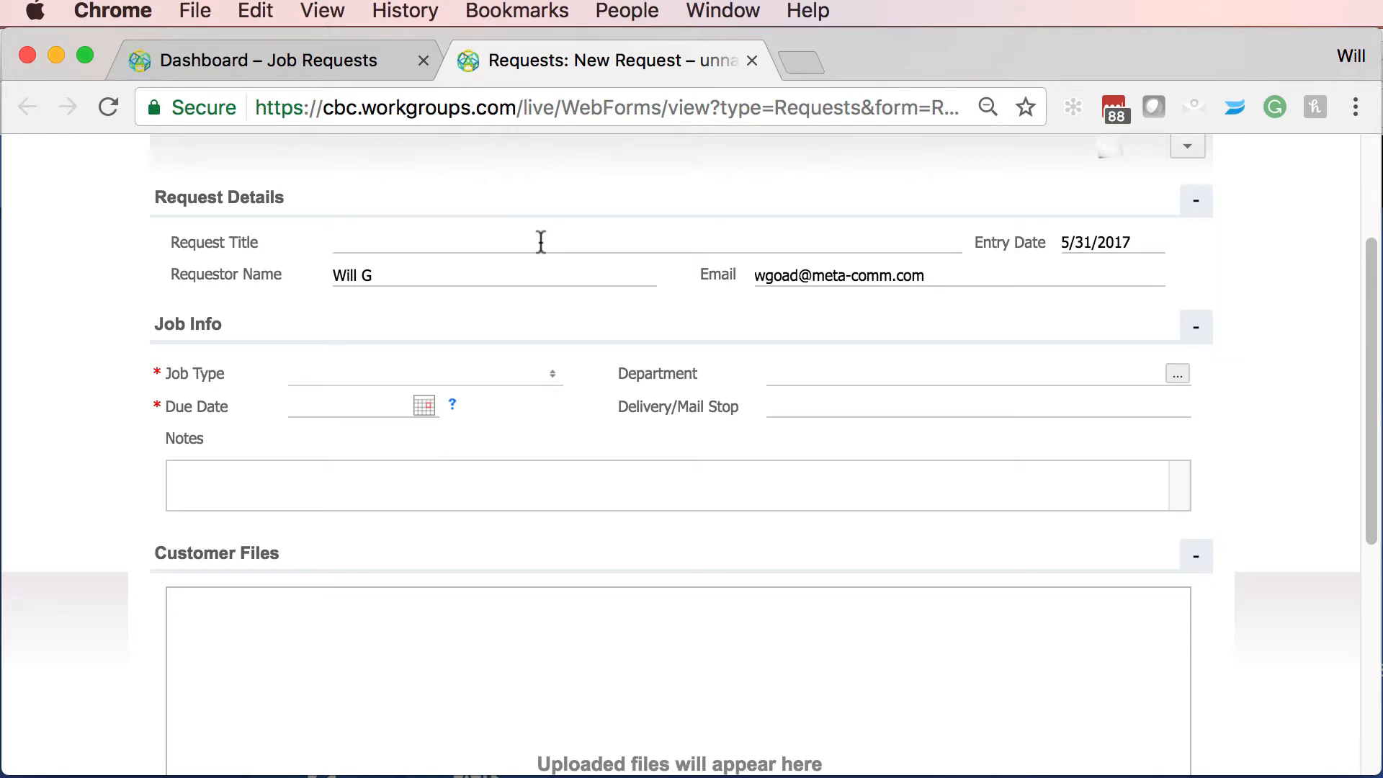
{"action": "type", "text": "Summer Bas"}
{"action": "type", "text": "h"}
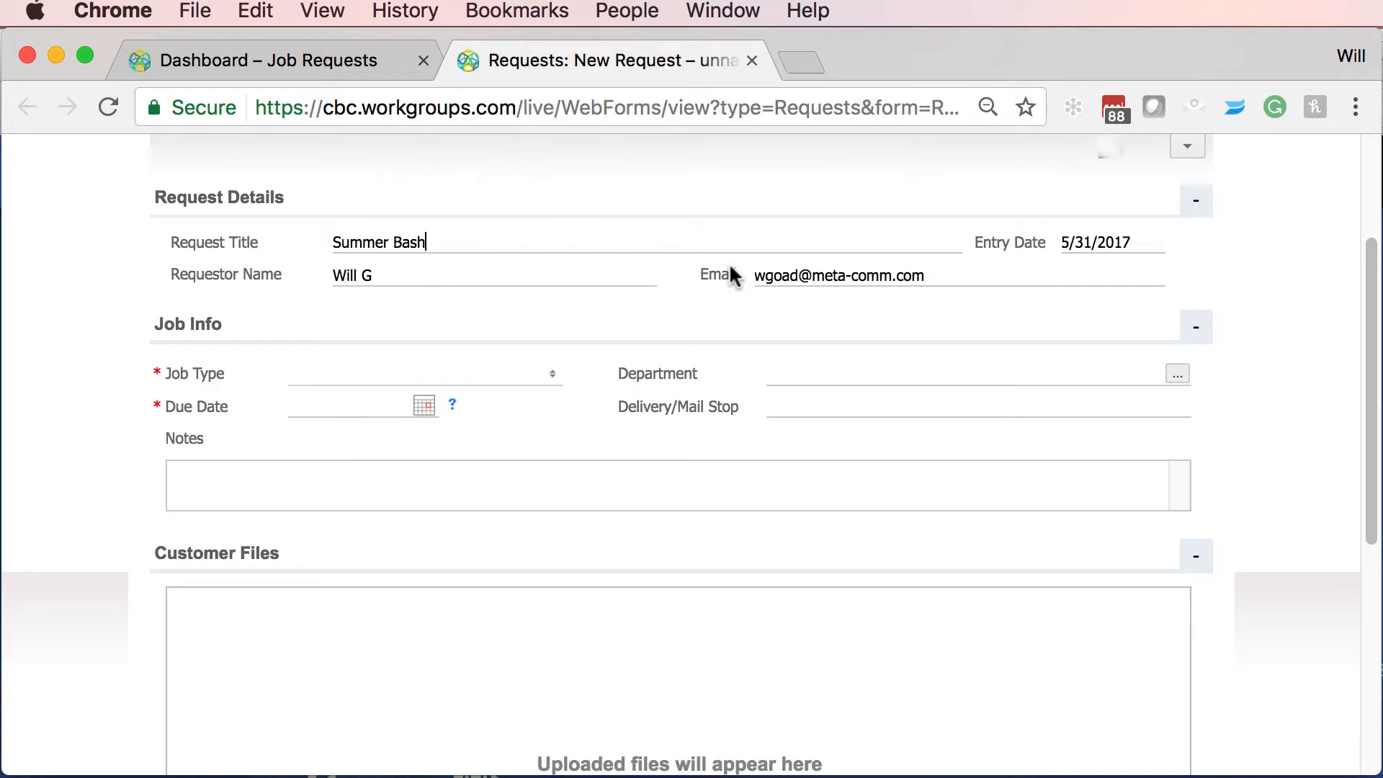
Set the request's job type to Poster
{"action": "scroll", "coordinate": [526, 375], "scroll_direction": "down", "scroll_amount": 1}
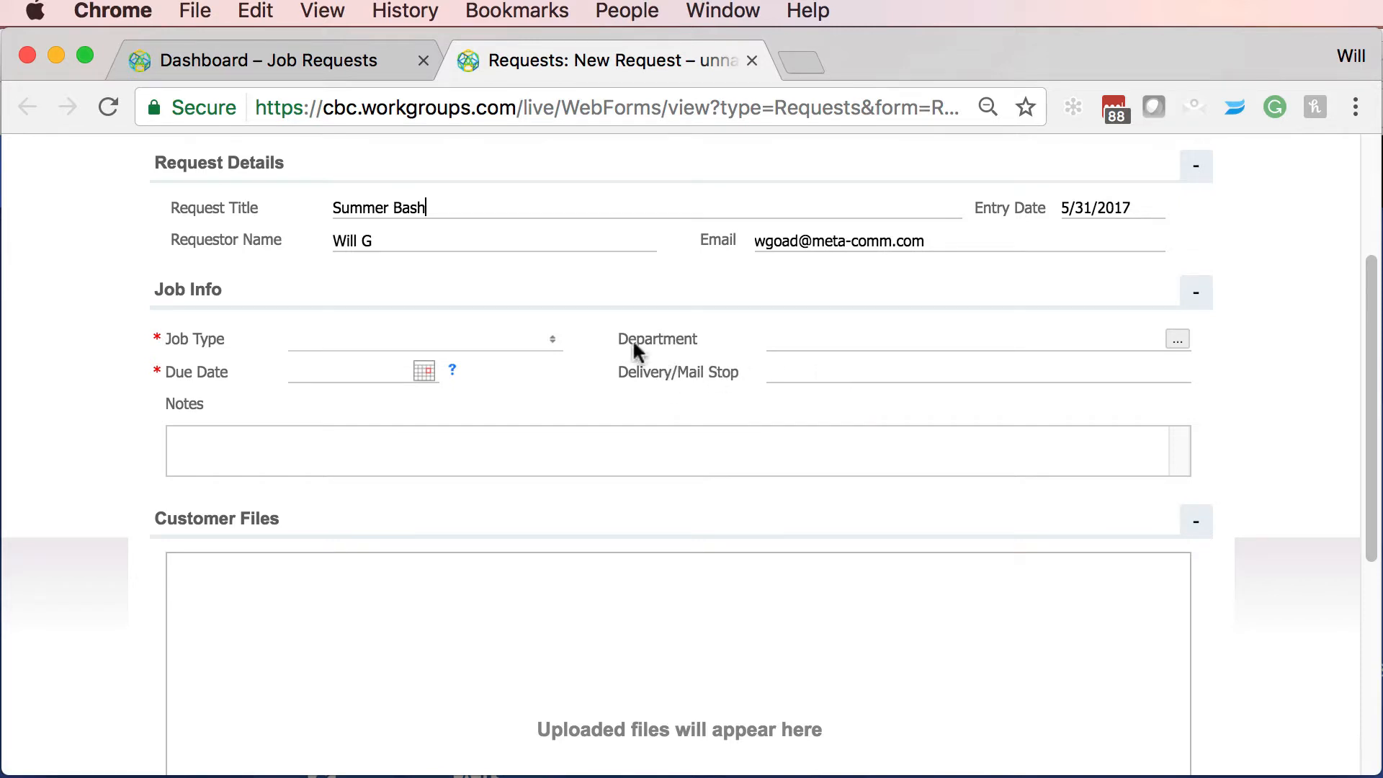
{"action": "left_click", "coordinate": [555, 351]}
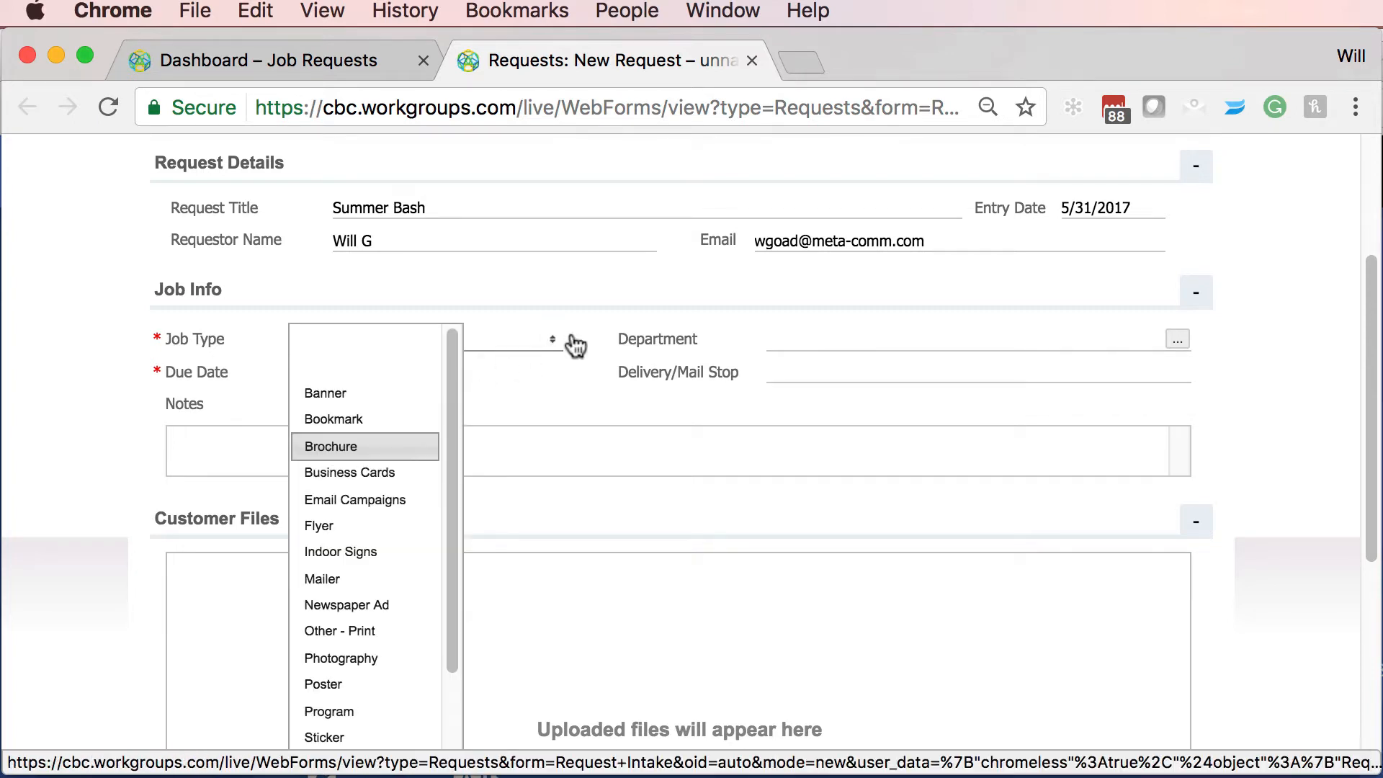
{"action": "left_click", "coordinate": [563, 349]}
{"action": "left_click", "coordinate": [563, 349]}
{"action": "scroll", "coordinate": [401, 421], "scroll_direction": "down", "scroll_amount": 2}
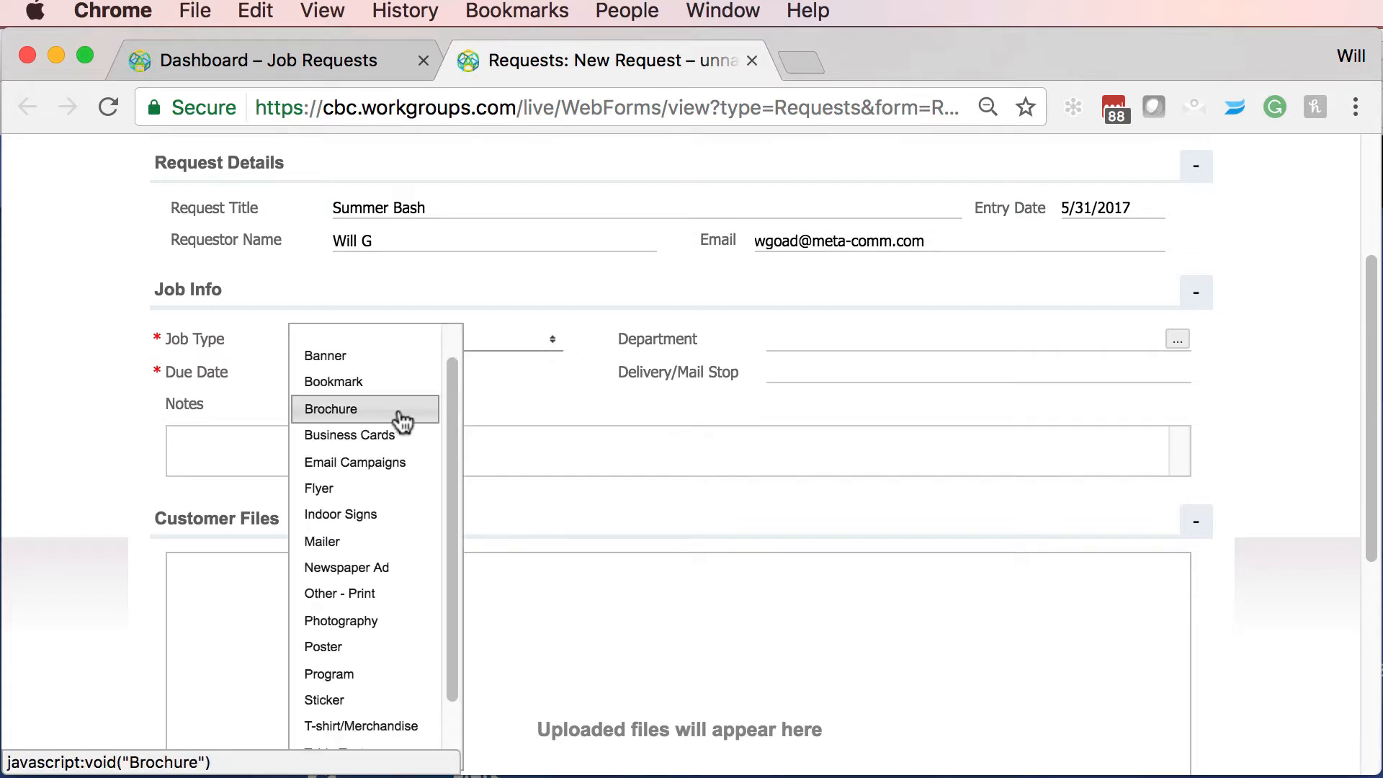
{"action": "left_click", "coordinate": [366, 624]}
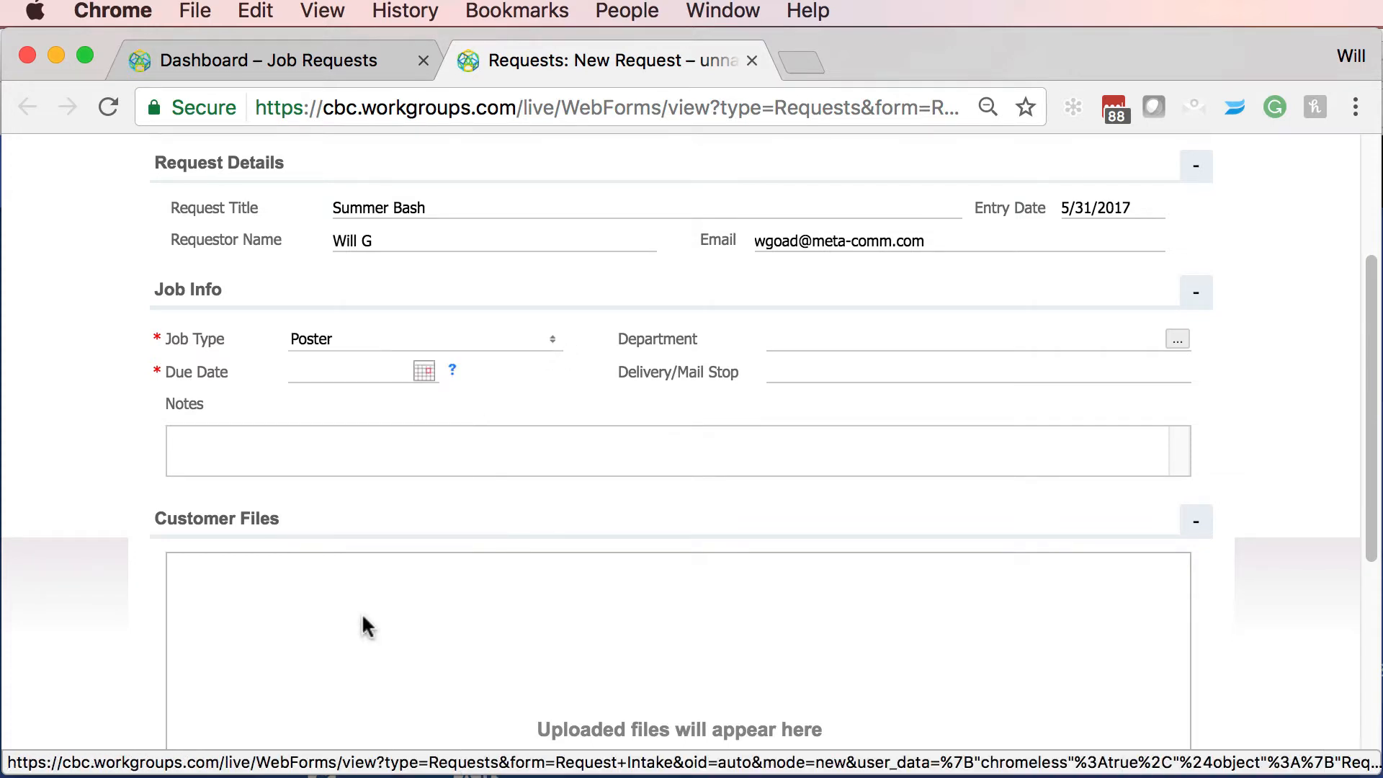
Assign the request to the ABE department and set its due date to 6/22/2017
{"action": "left_click", "coordinate": [1177, 344]}
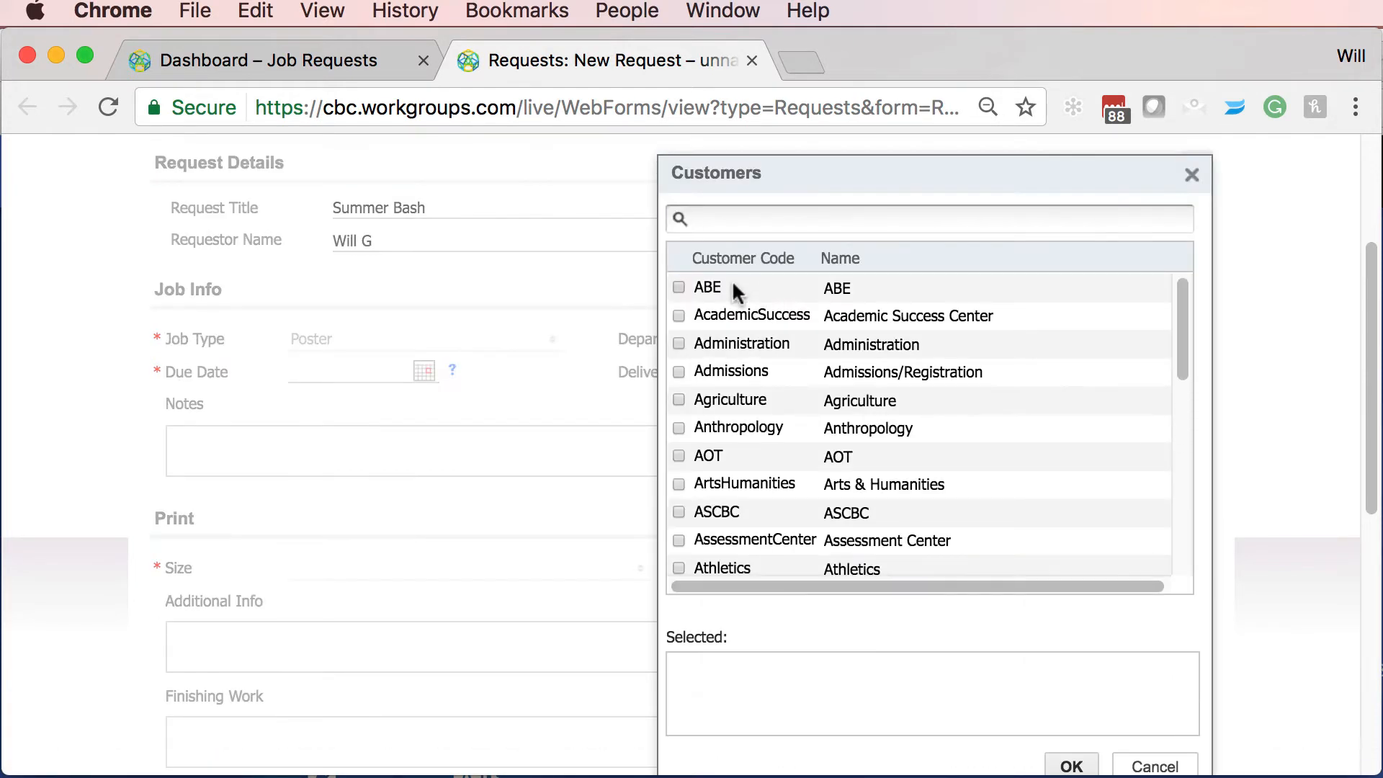
{"action": "left_click", "coordinate": [732, 284]}
{"action": "left_click", "coordinate": [1067, 764]}
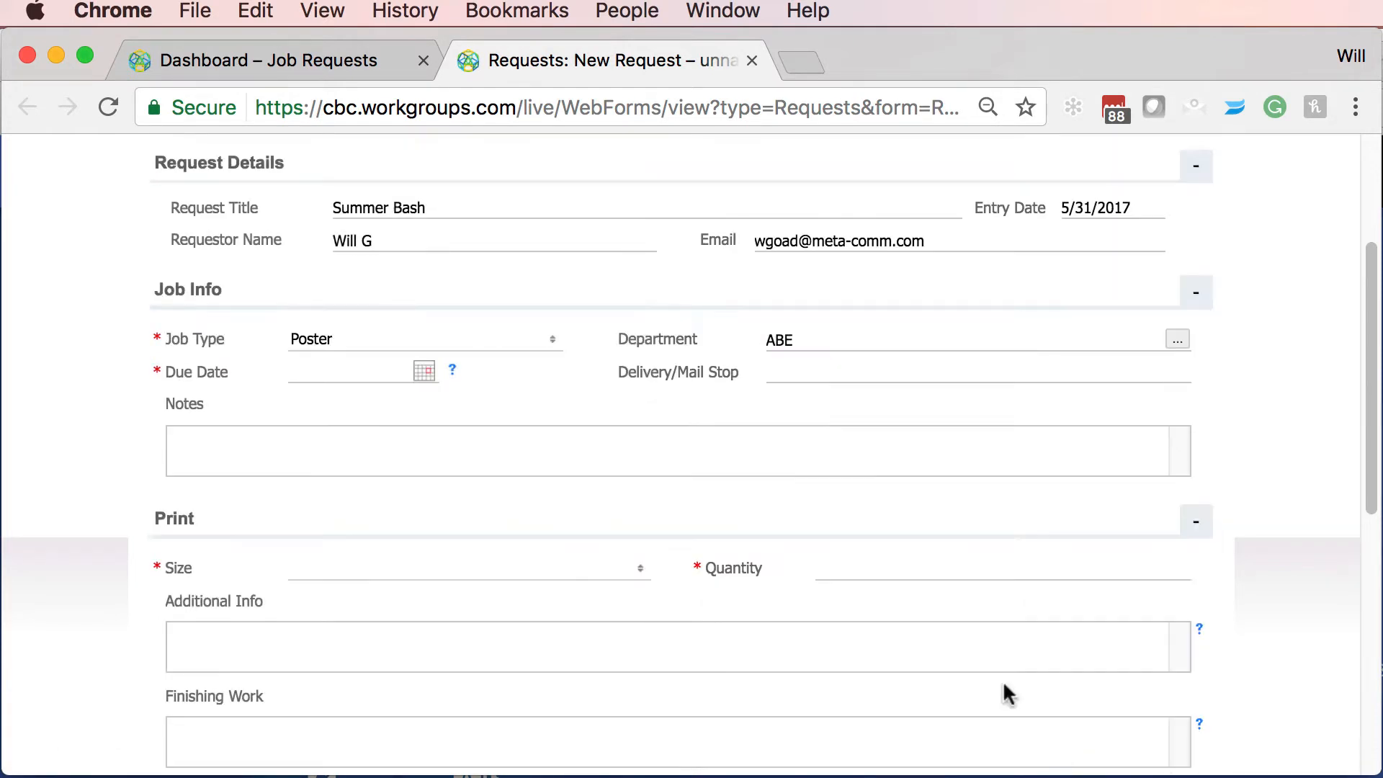
{"action": "left_click", "coordinate": [423, 371]}
{"action": "left_click", "coordinate": [619, 406]}
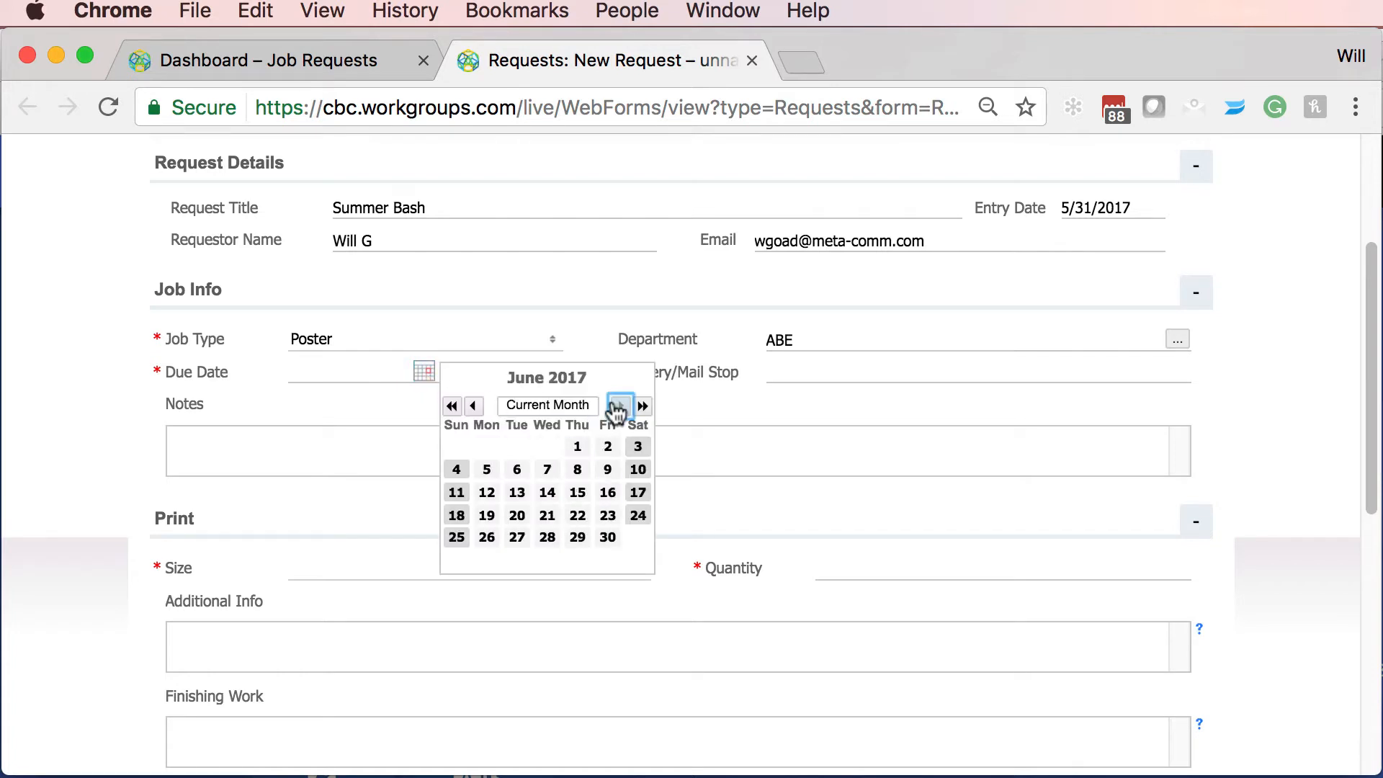
{"action": "left_click", "coordinate": [577, 517]}
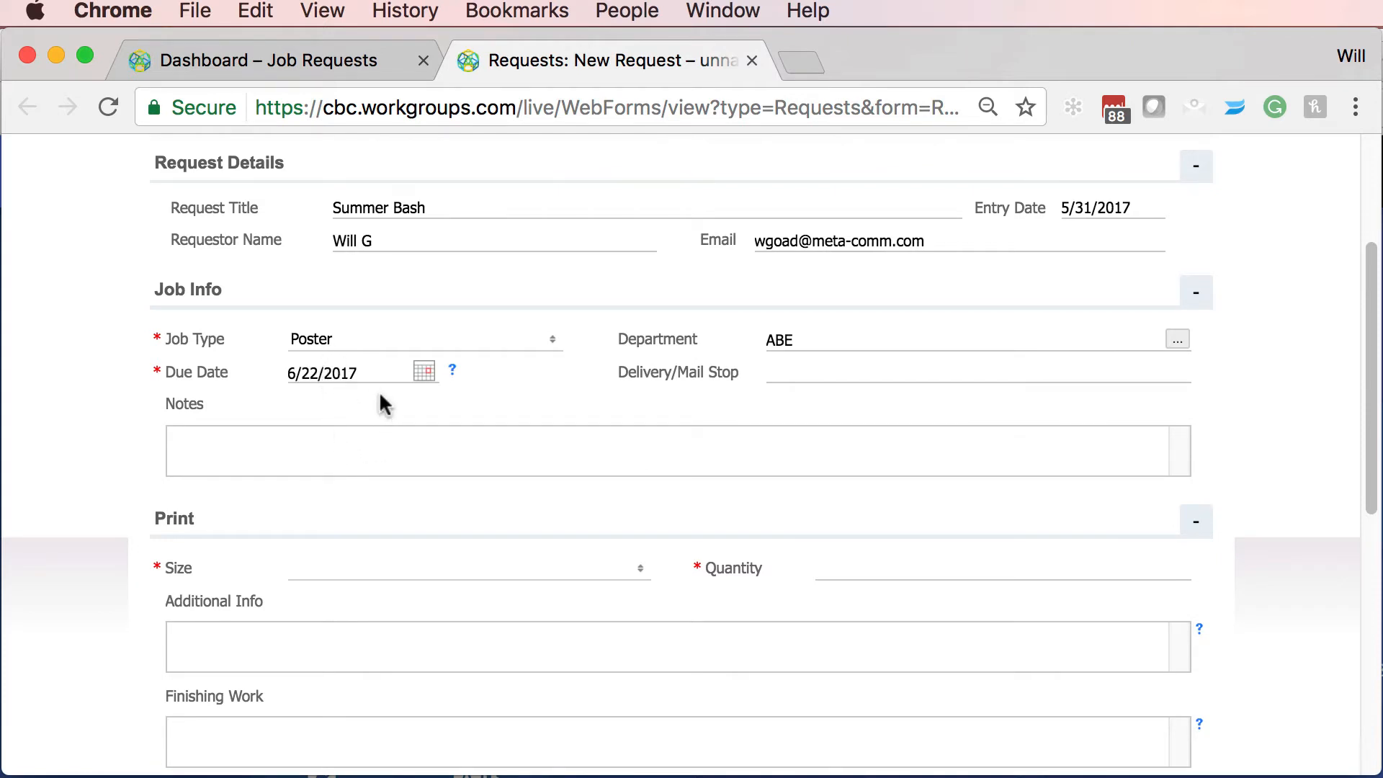
Enter 1 as the Delivery/Mail Stop in the Job Info section
{"action": "scroll", "coordinate": [375, 401], "scroll_direction": "down", "scroll_amount": 4}
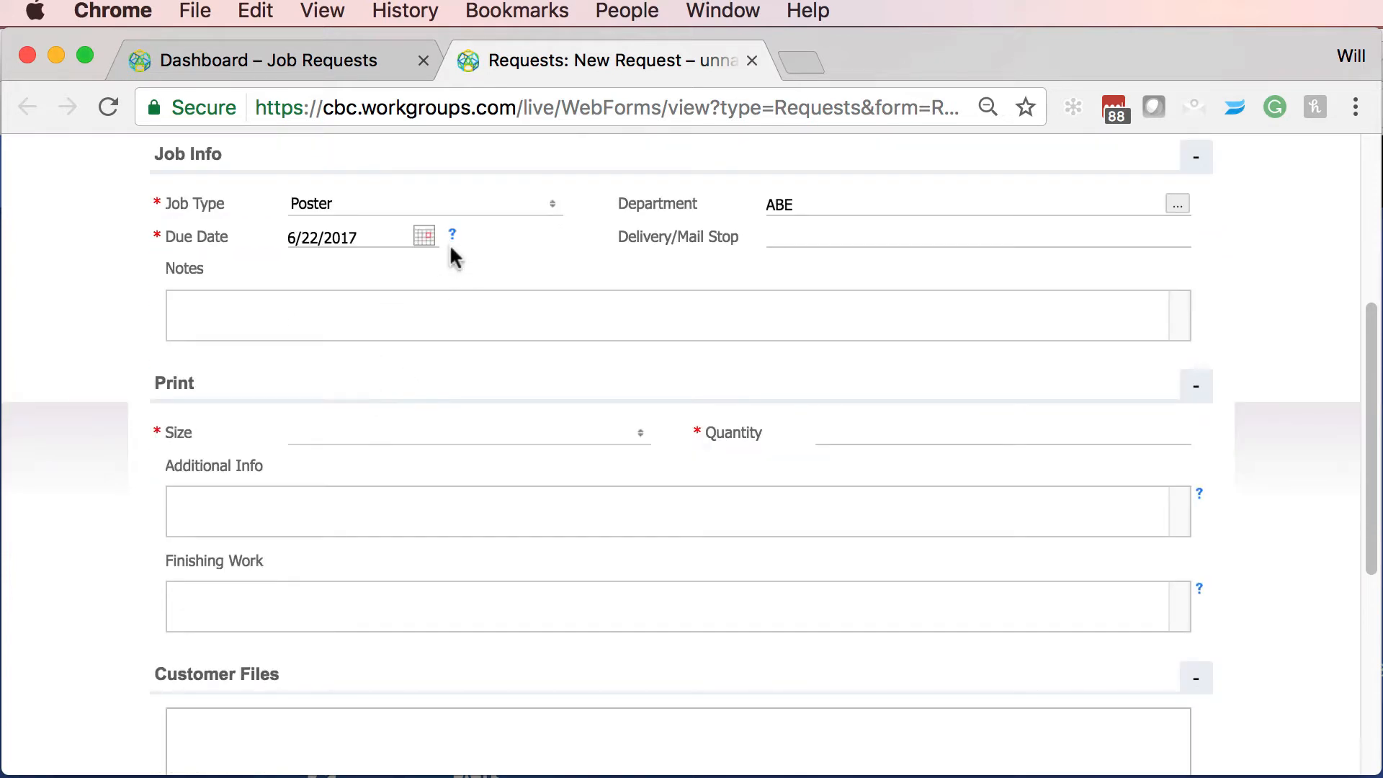
{"action": "mouse_move", "coordinate": [454, 237]}
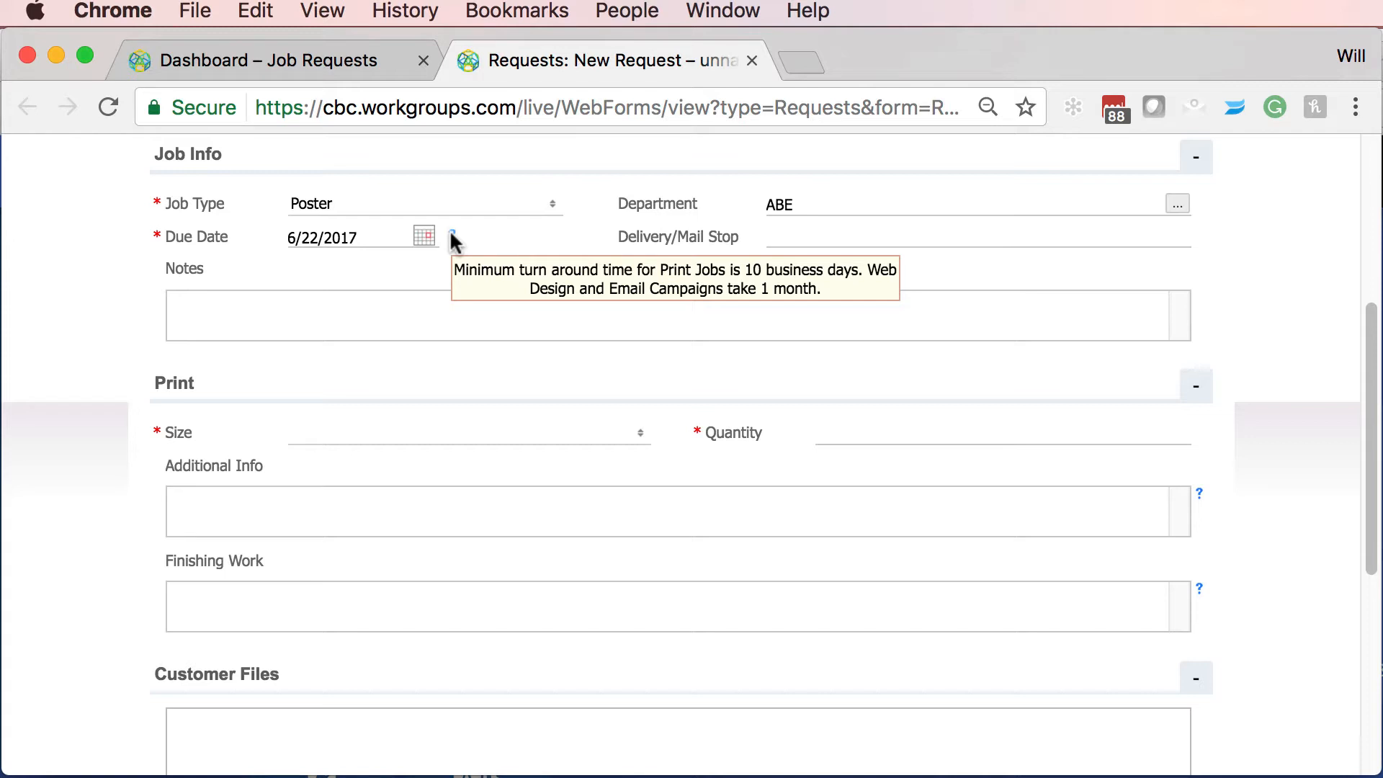
{"action": "left_click", "coordinate": [787, 233]}
{"action": "type", "text": "1"}
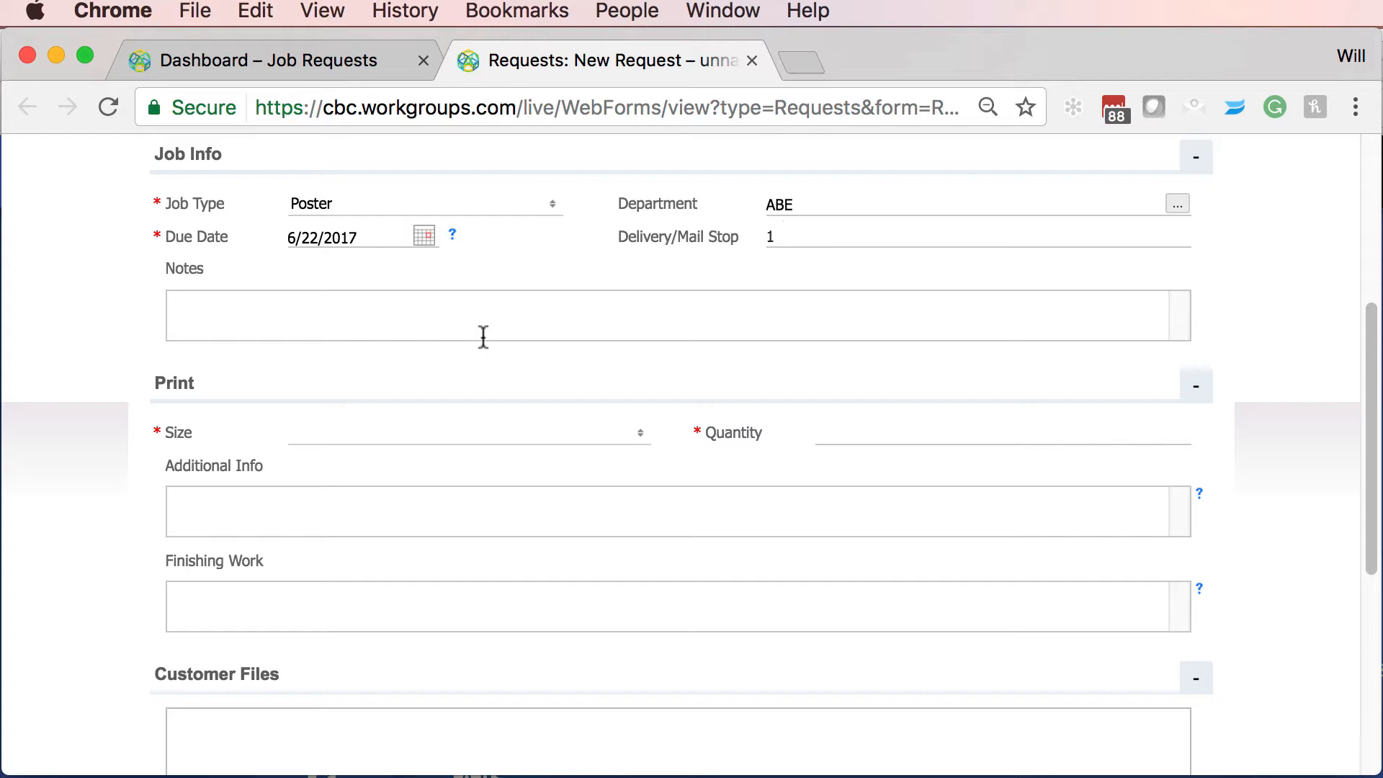
{"action": "left_click", "coordinate": [382, 329]}
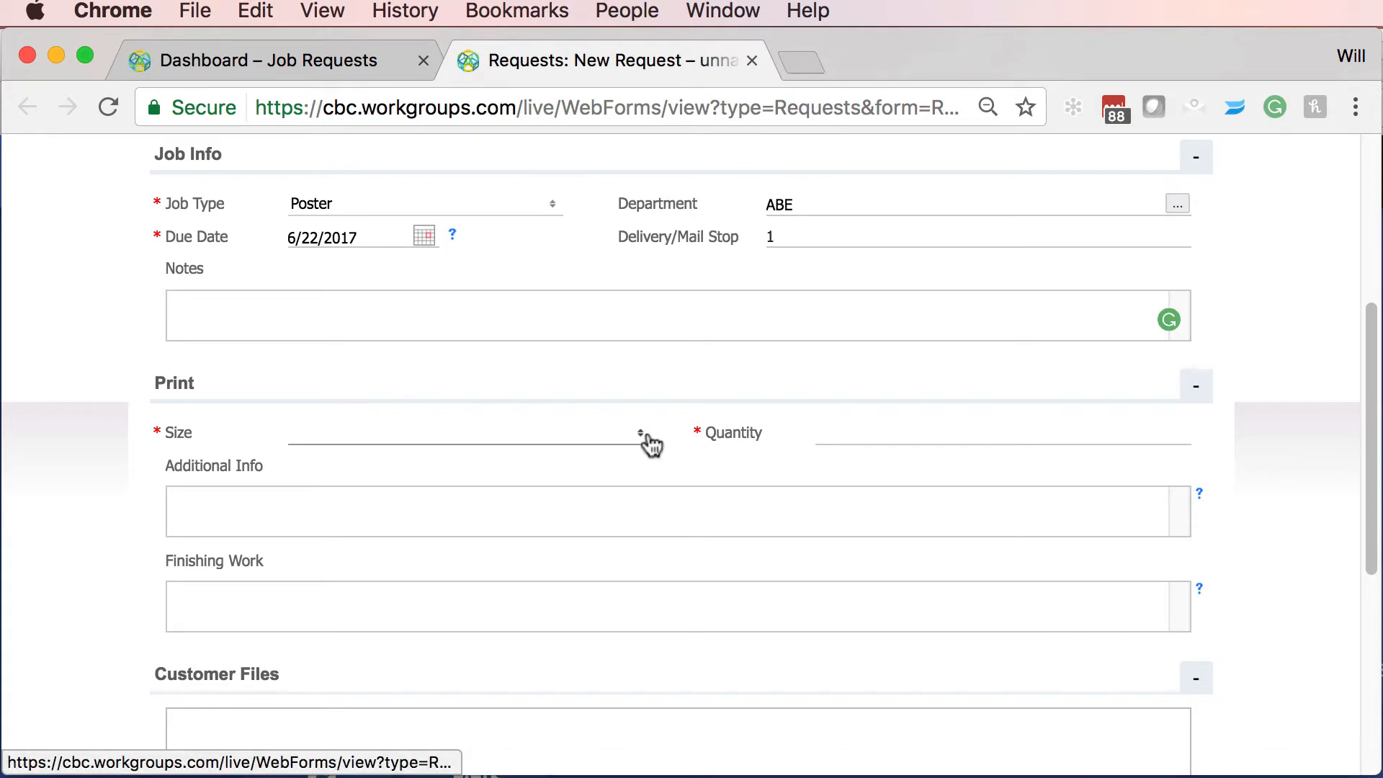
Set the poster's print size to 11" x 17" and its quantity to 100
{"action": "left_click", "coordinate": [590, 441]}
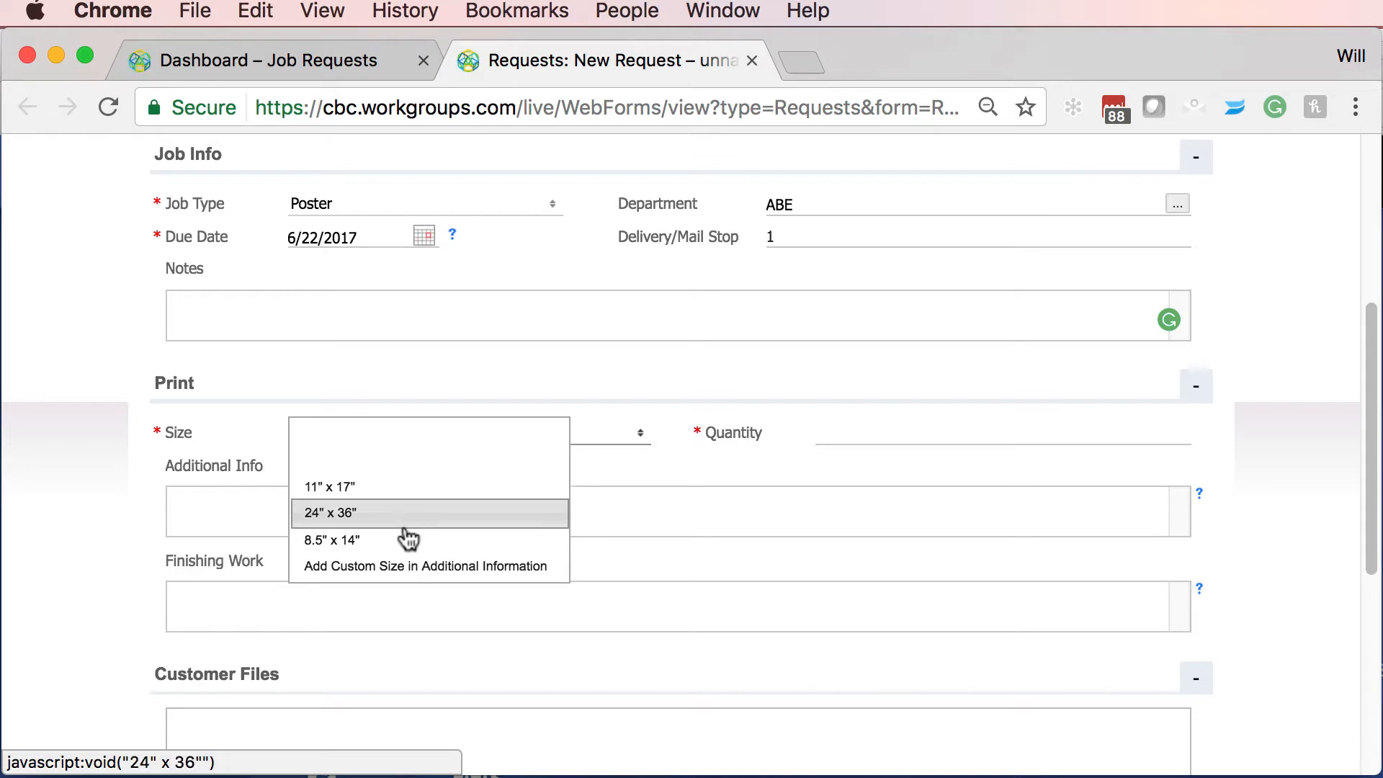
{"action": "left_click", "coordinate": [375, 488]}
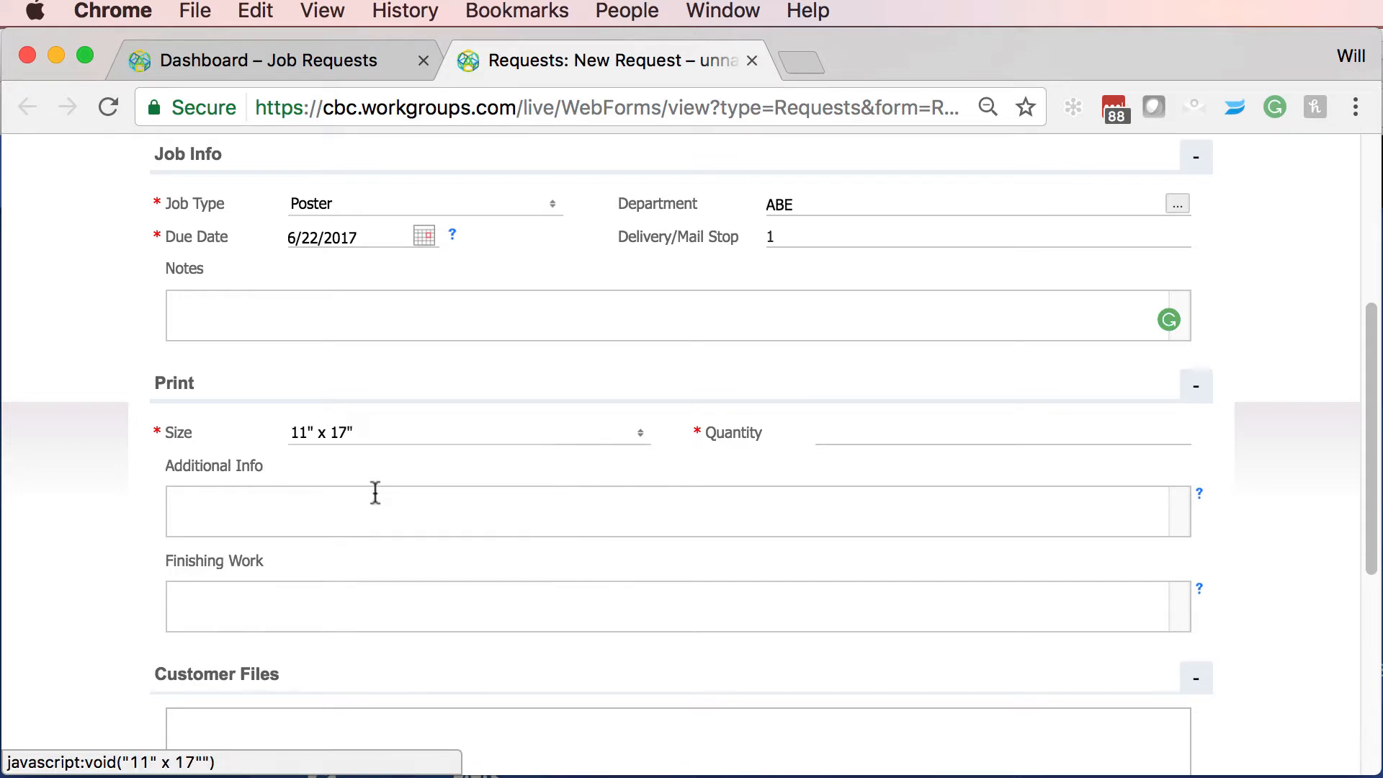
{"action": "left_click", "coordinate": [983, 430]}
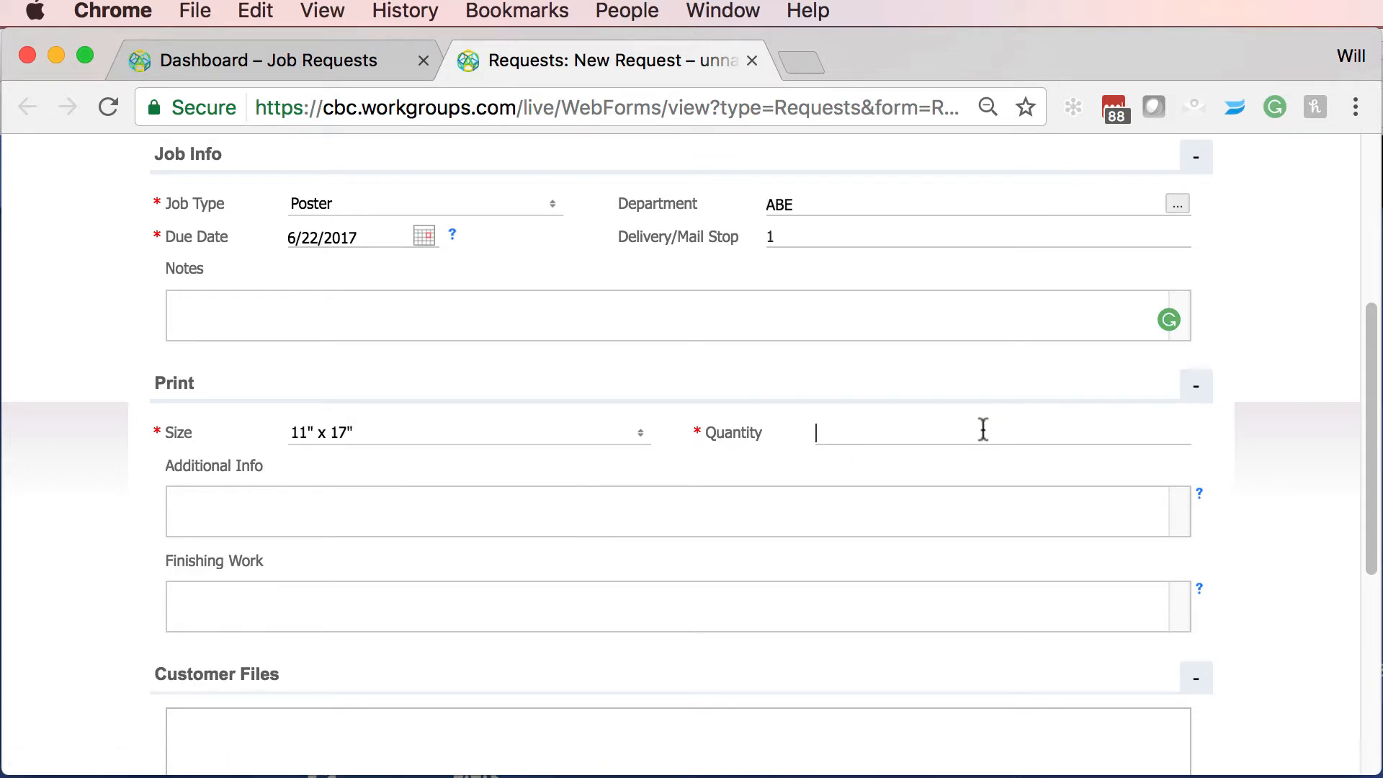
{"action": "type", "text": "100"}
Choose Screen Shot 2017-05-31 at 3.31.49 PM.png from the Desktop as a customer file, described as Supporting Document
{"action": "scroll", "coordinate": [459, 504], "scroll_direction": "down", "scroll_amount": 3}
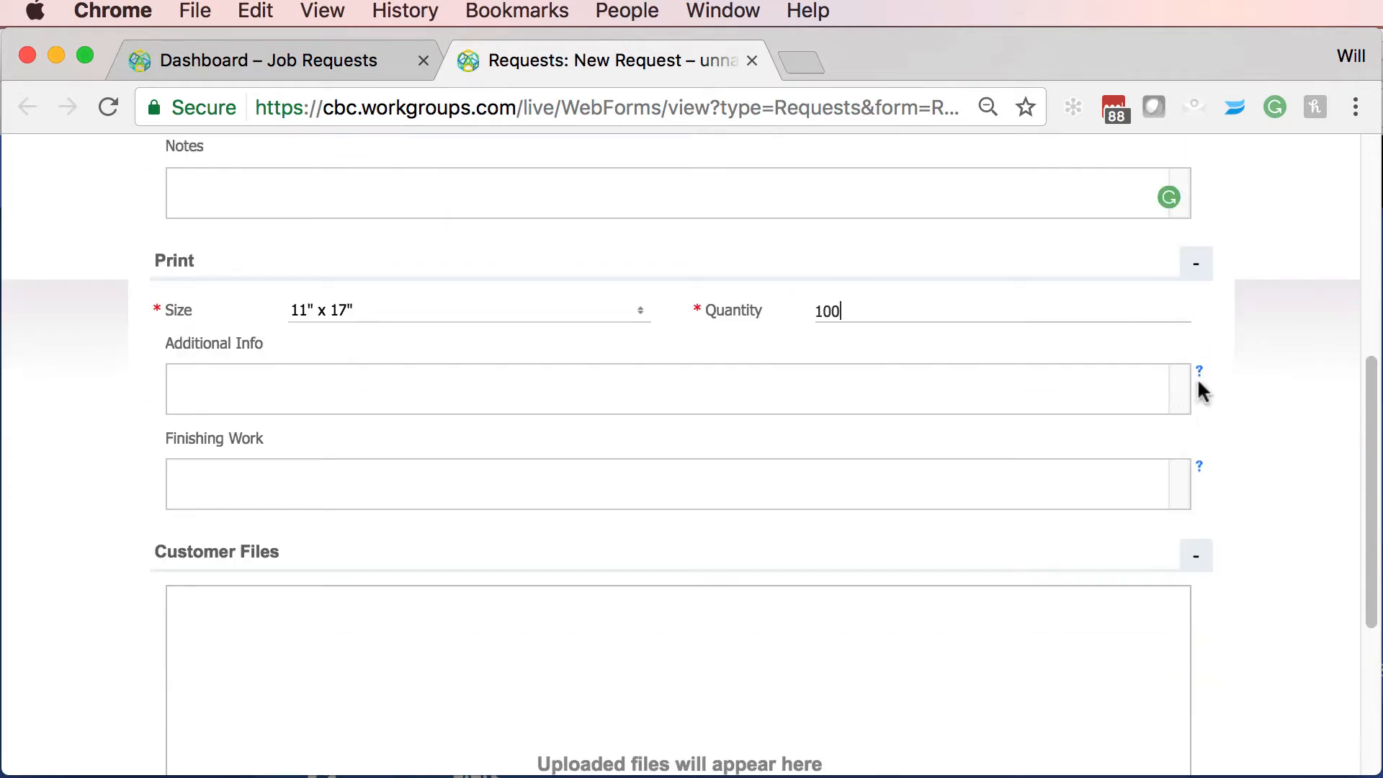
{"action": "mouse_move", "coordinate": [1200, 370]}
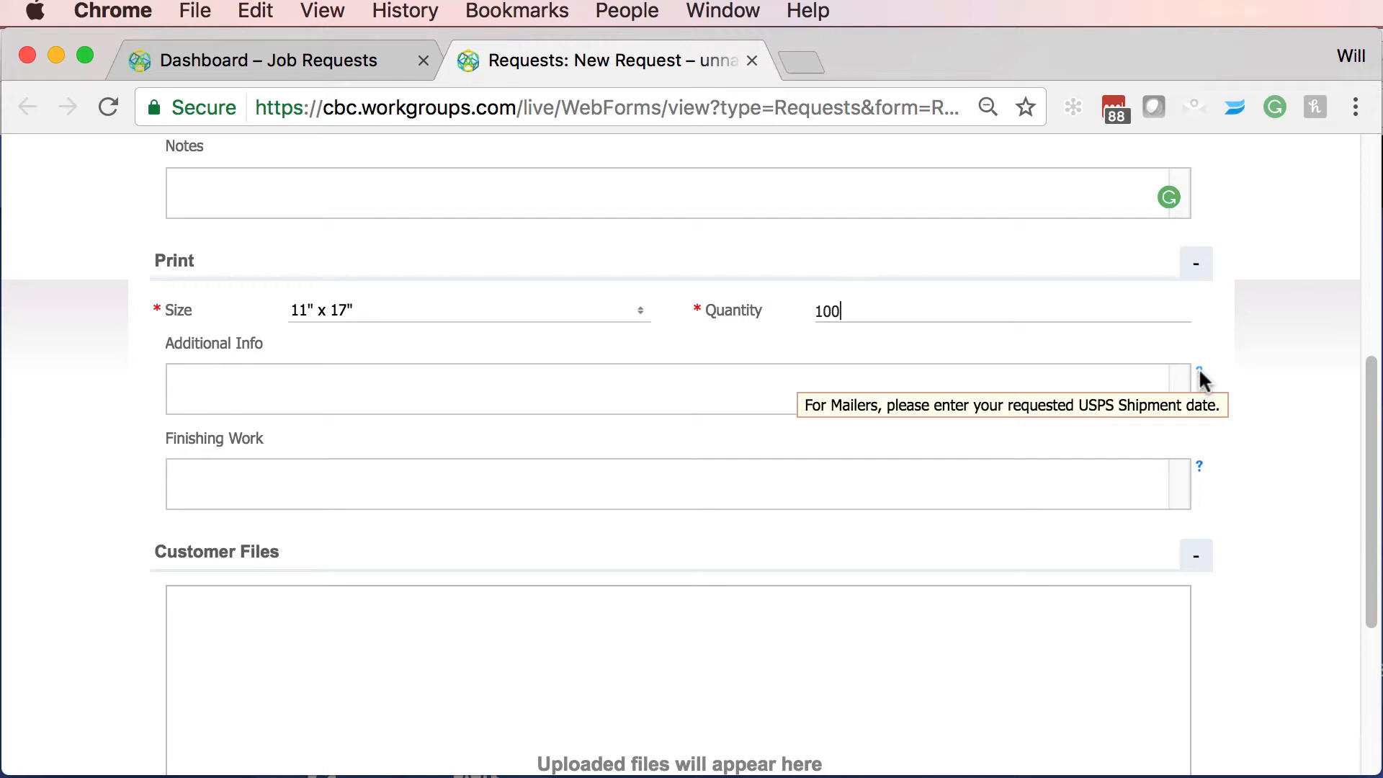
{"action": "mouse_move", "coordinate": [1201, 467]}
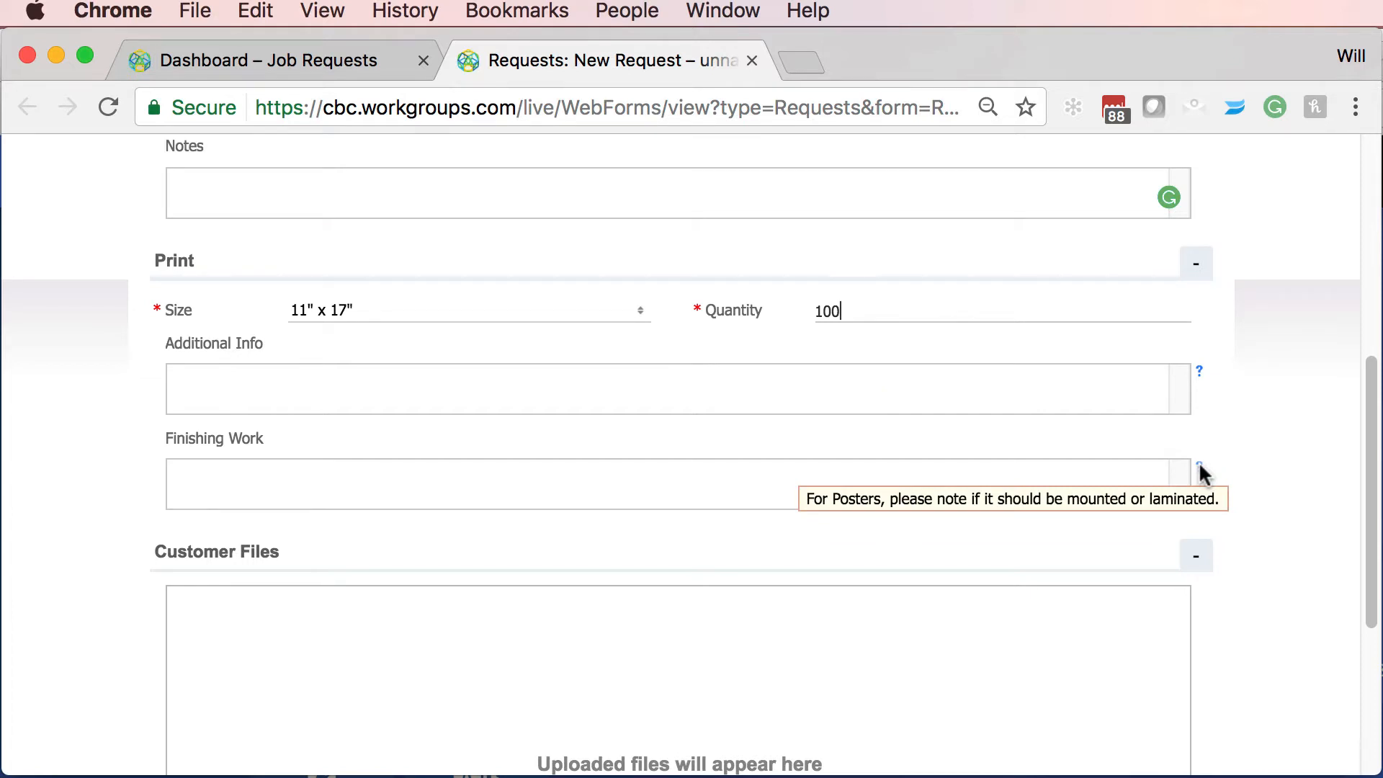
{"action": "scroll", "coordinate": [1197, 465], "scroll_direction": "down", "scroll_amount": 5}
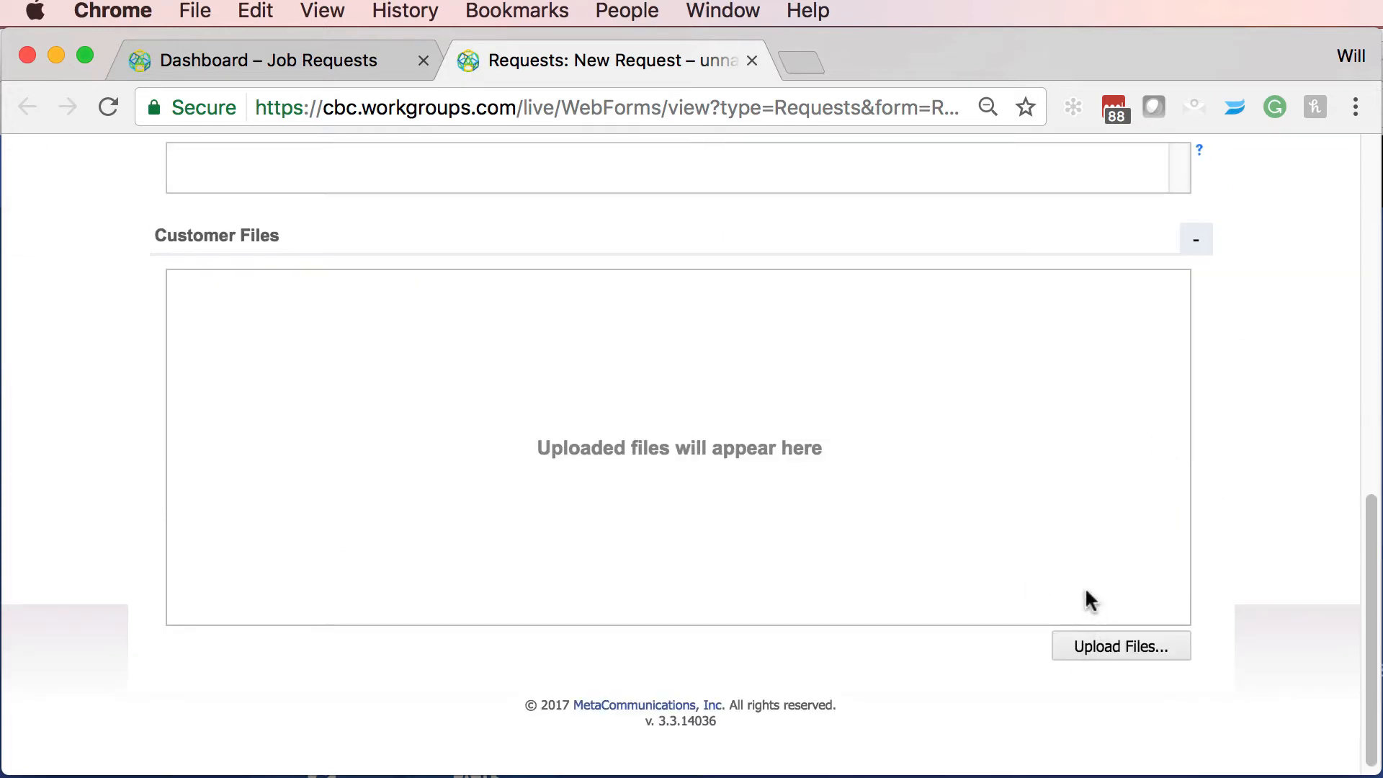
{"action": "left_click", "coordinate": [1101, 645]}
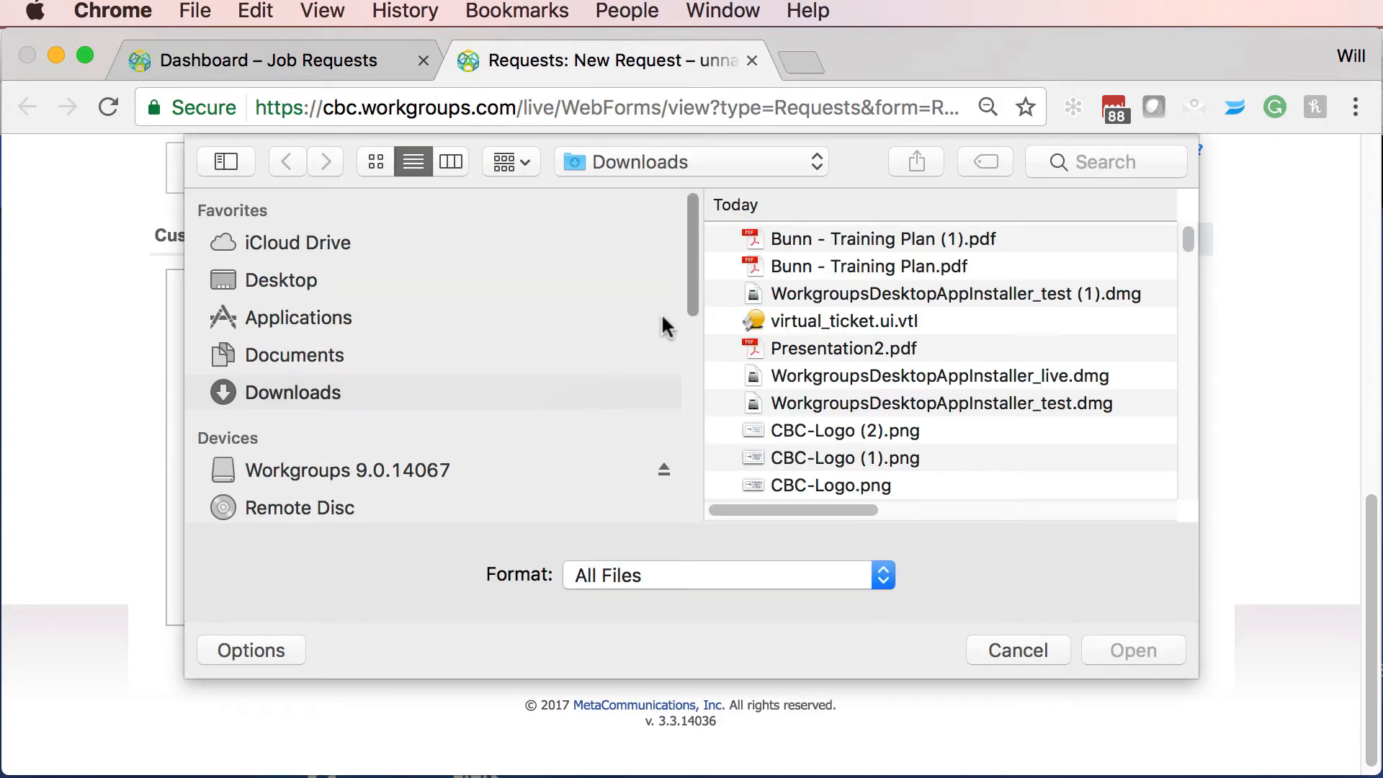
{"action": "left_click", "coordinate": [612, 281]}
{"action": "left_click", "coordinate": [783, 245]}
{"action": "left_click", "coordinate": [1132, 650]}
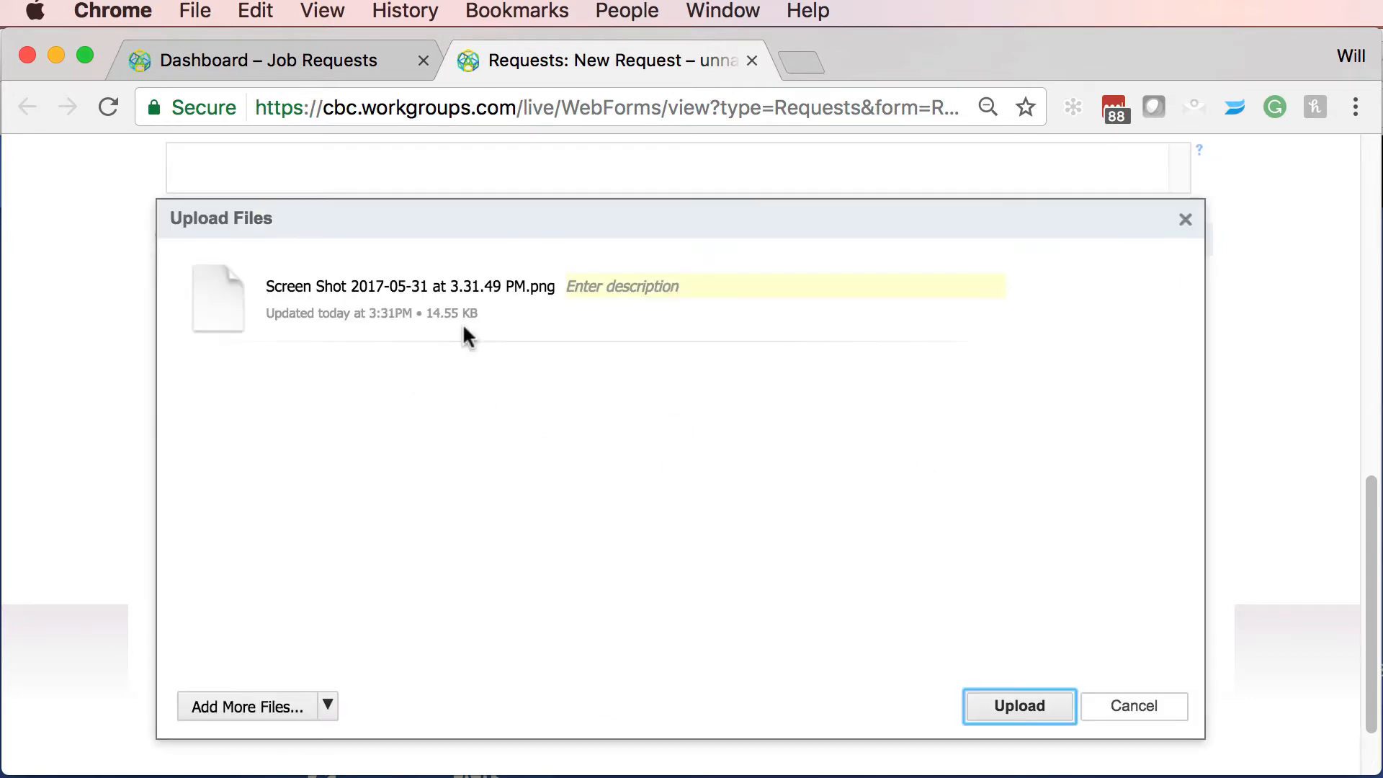
{"action": "left_click", "coordinate": [606, 282]}
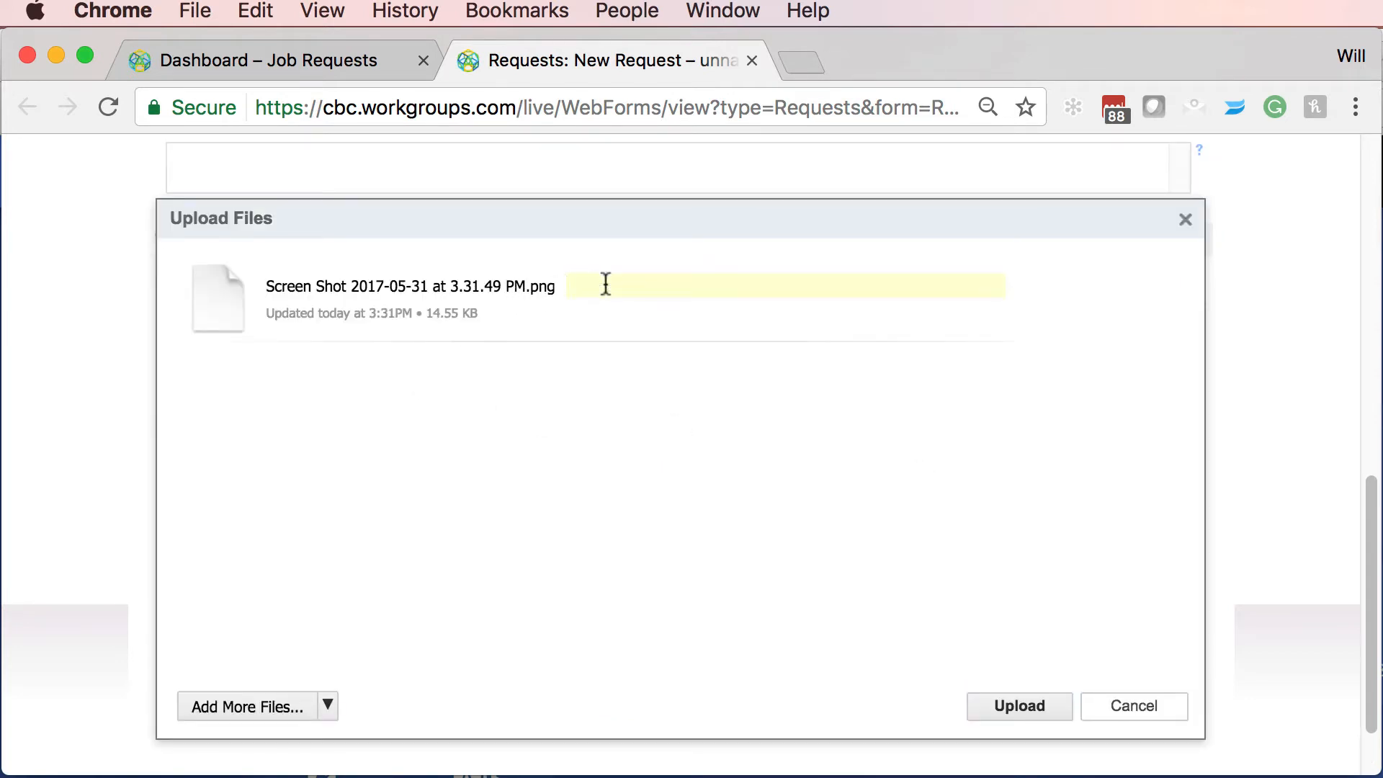
{"action": "type", "text": "Supporting Document"}
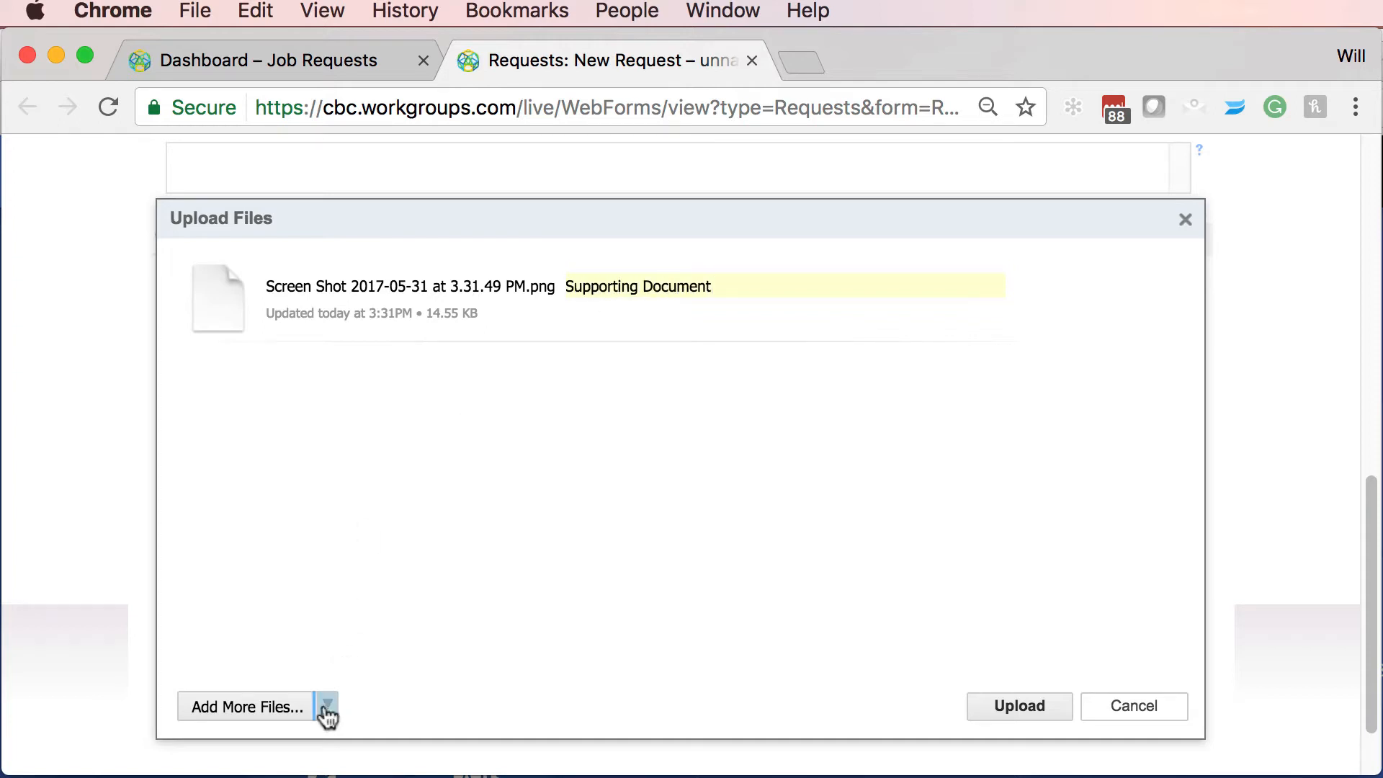
Add a captured link to workgroups.com and upload it to the Customer Files along with the screenshot
{"action": "left_click", "coordinate": [325, 710]}
{"action": "left_click", "coordinate": [354, 649]}
{"action": "left_click", "coordinate": [335, 702]}
{"action": "left_click", "coordinate": [326, 732]}
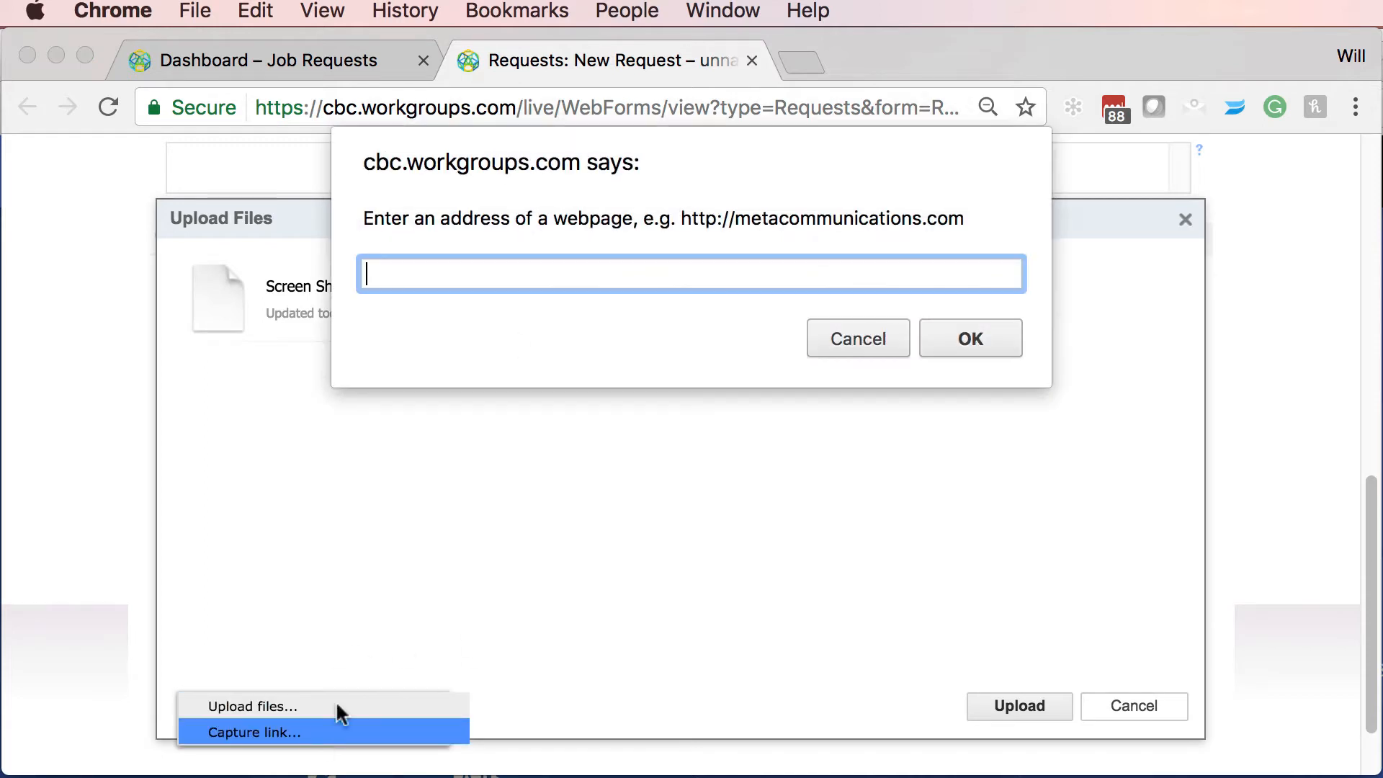
{"action": "type", "text": "workgroups.com"}
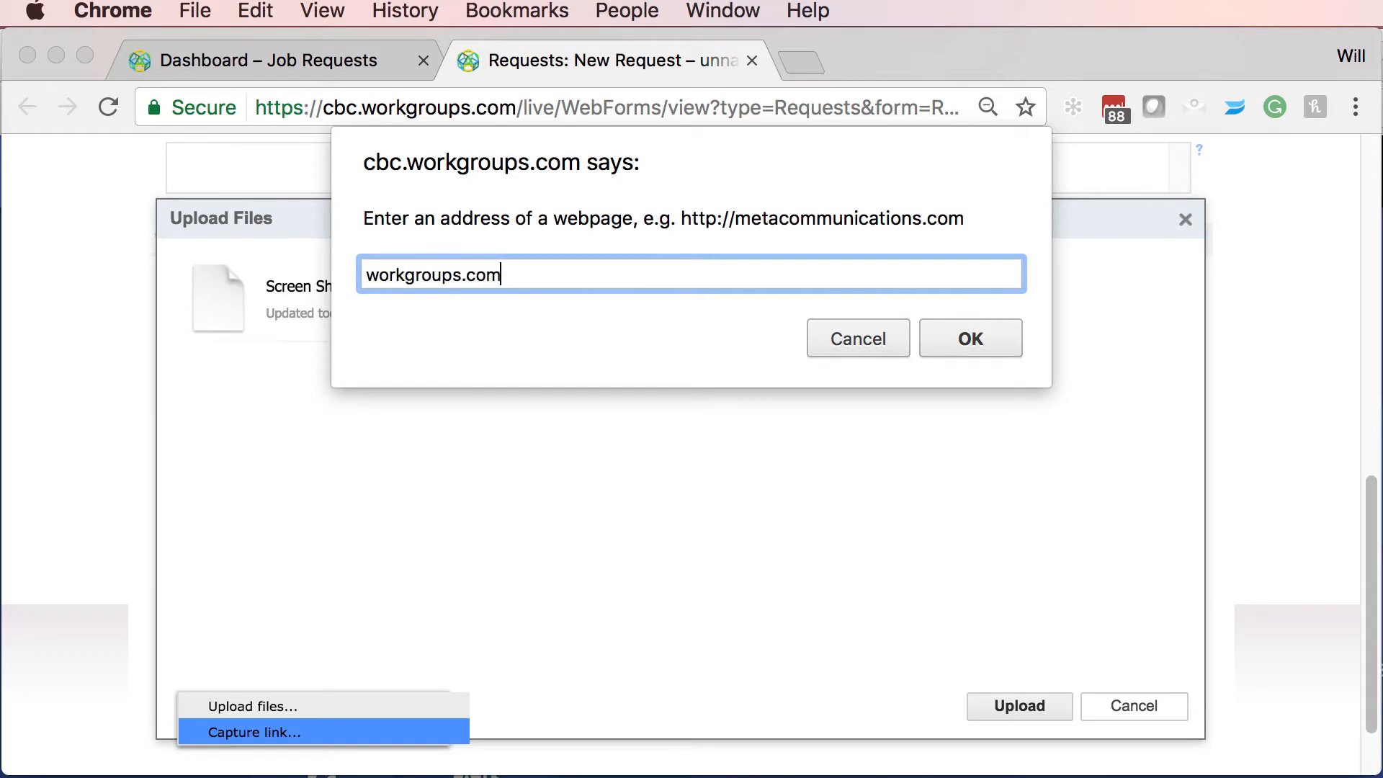
{"action": "left_click", "coordinate": [958, 340]}
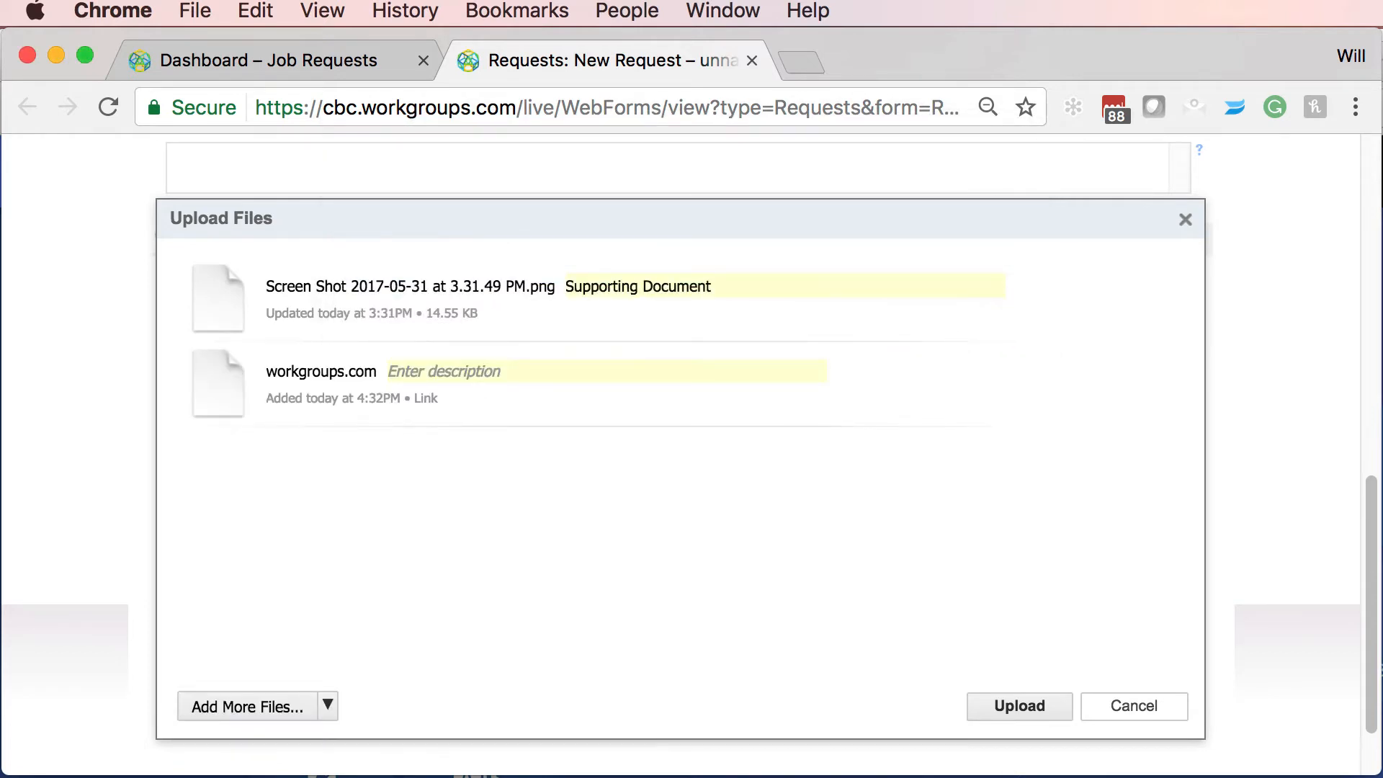
{"action": "left_click", "coordinate": [1022, 710]}
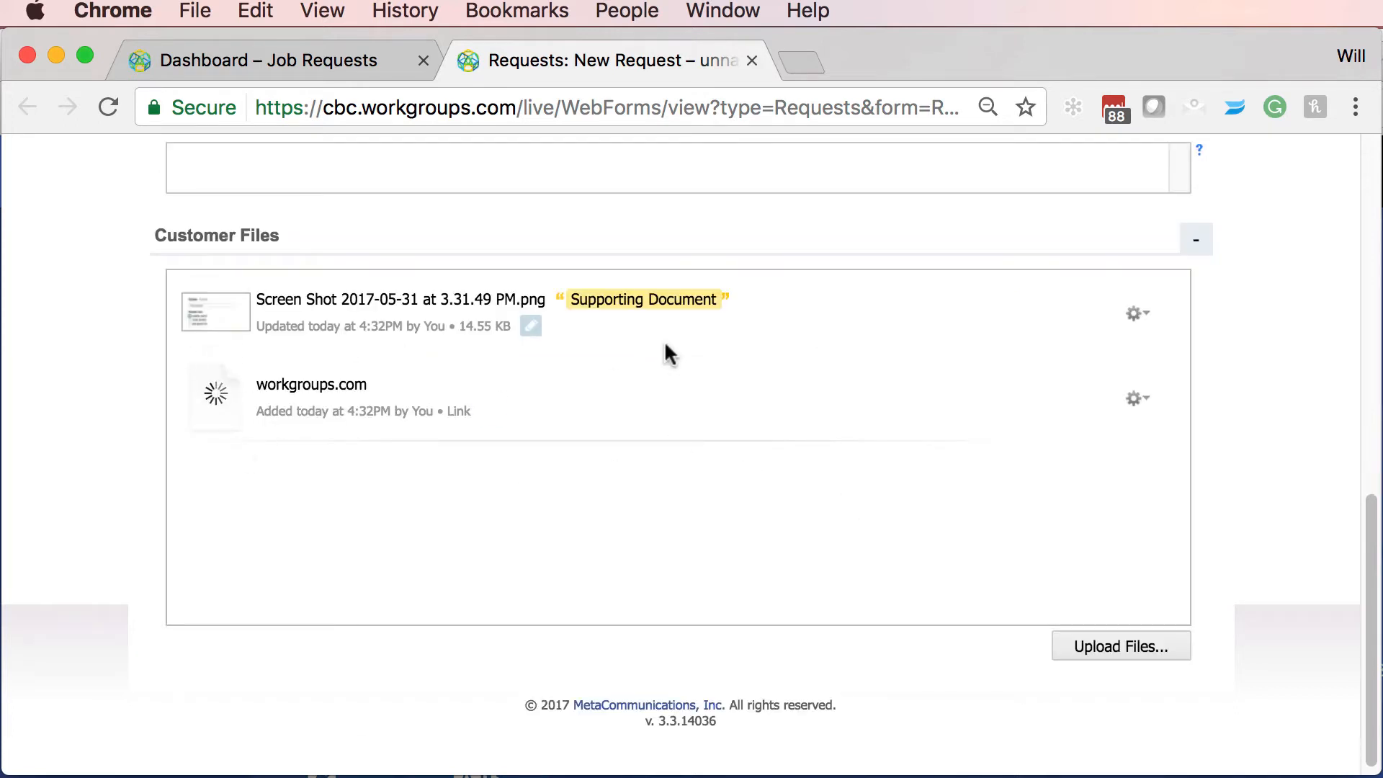
Save the completed Summer Bash request as a draft
{"action": "scroll", "coordinate": [1083, 300], "scroll_direction": "up", "scroll_amount": 10}
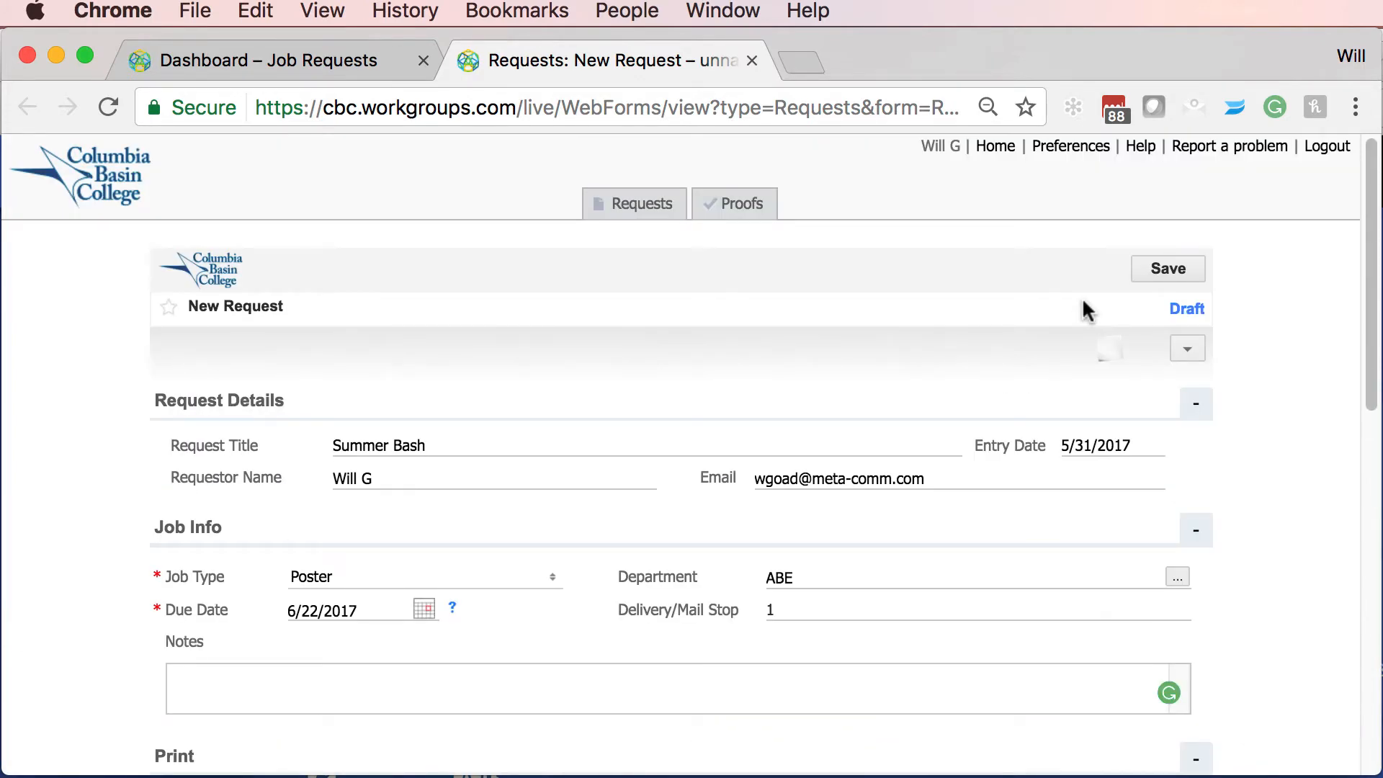
{"action": "left_click", "coordinate": [1174, 274]}
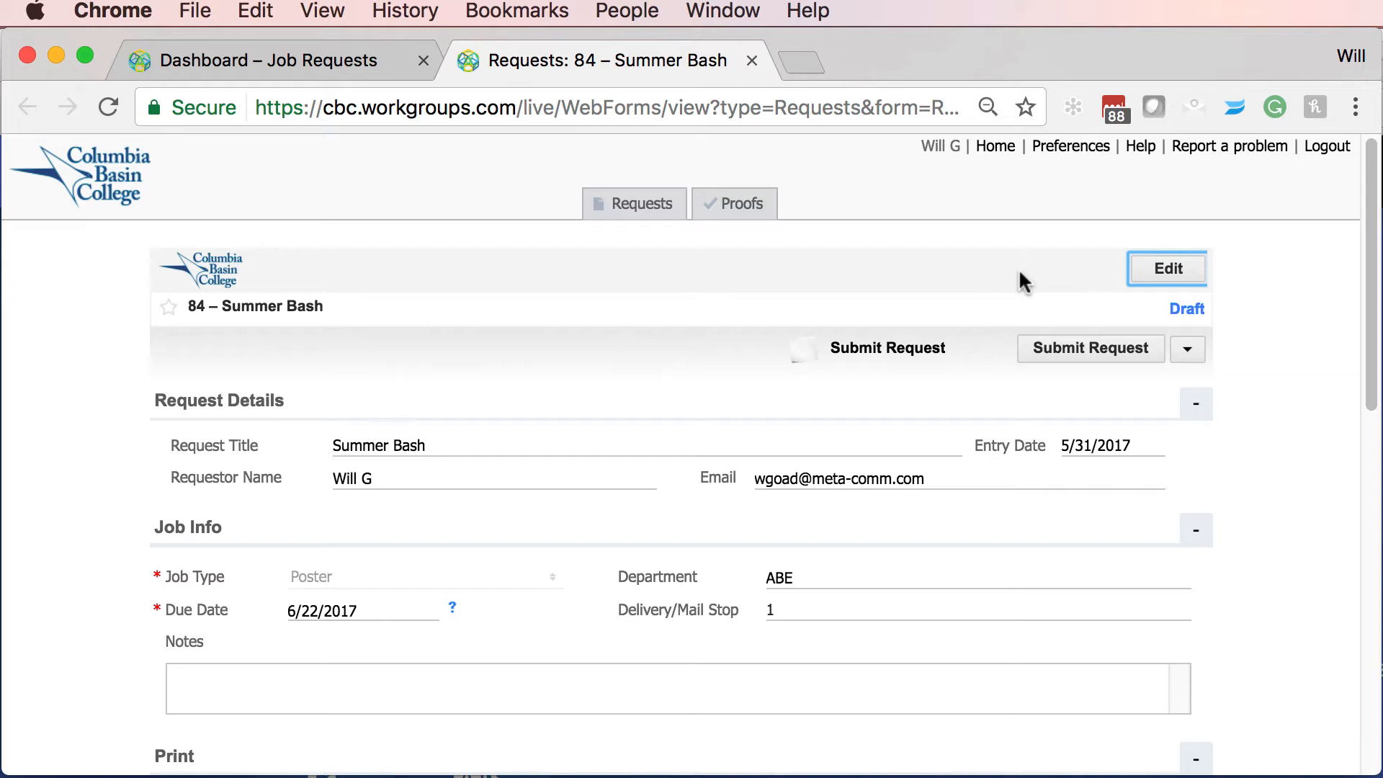
Submit the Summer Bash request without notes and list the job requests that are in review
{"action": "left_click", "coordinate": [1122, 352]}
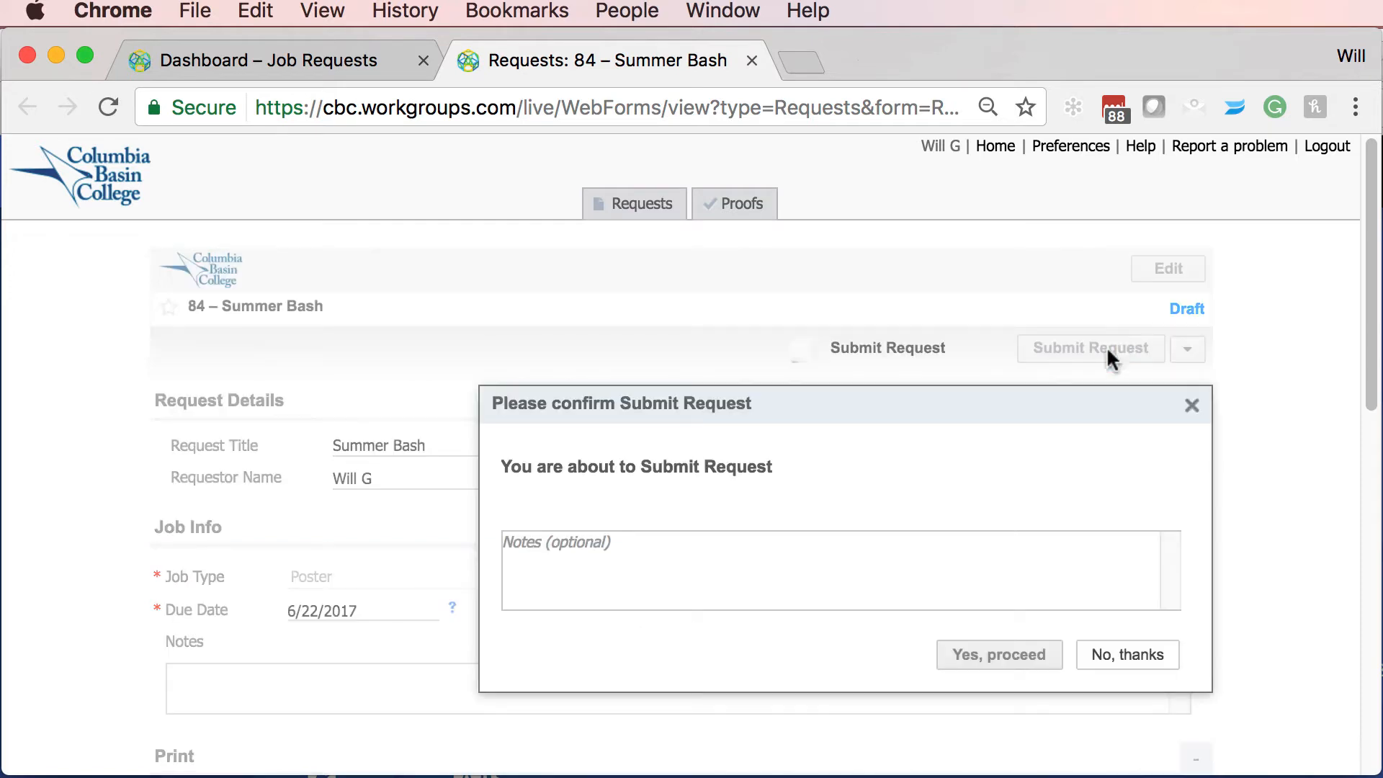
{"action": "left_click", "coordinate": [1015, 659]}
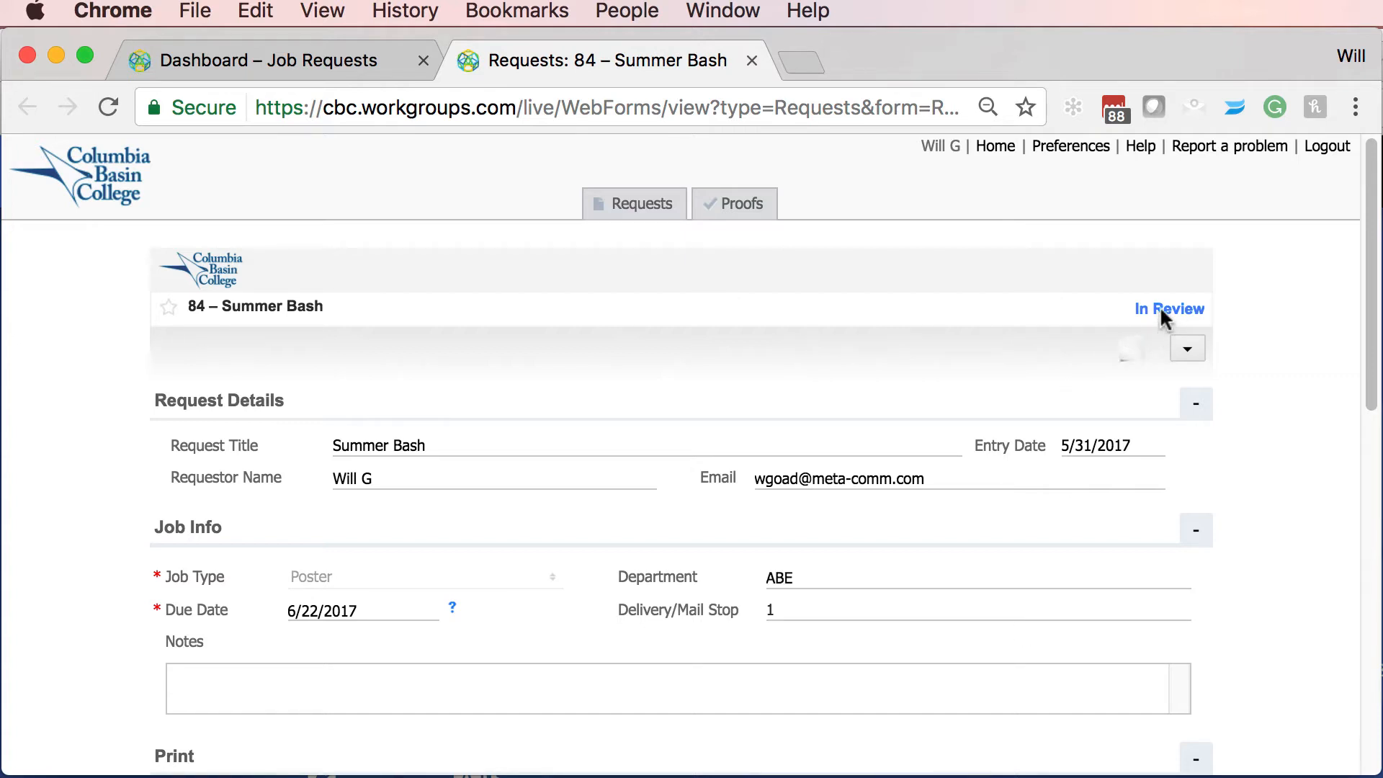
{"action": "left_click", "coordinate": [631, 209]}
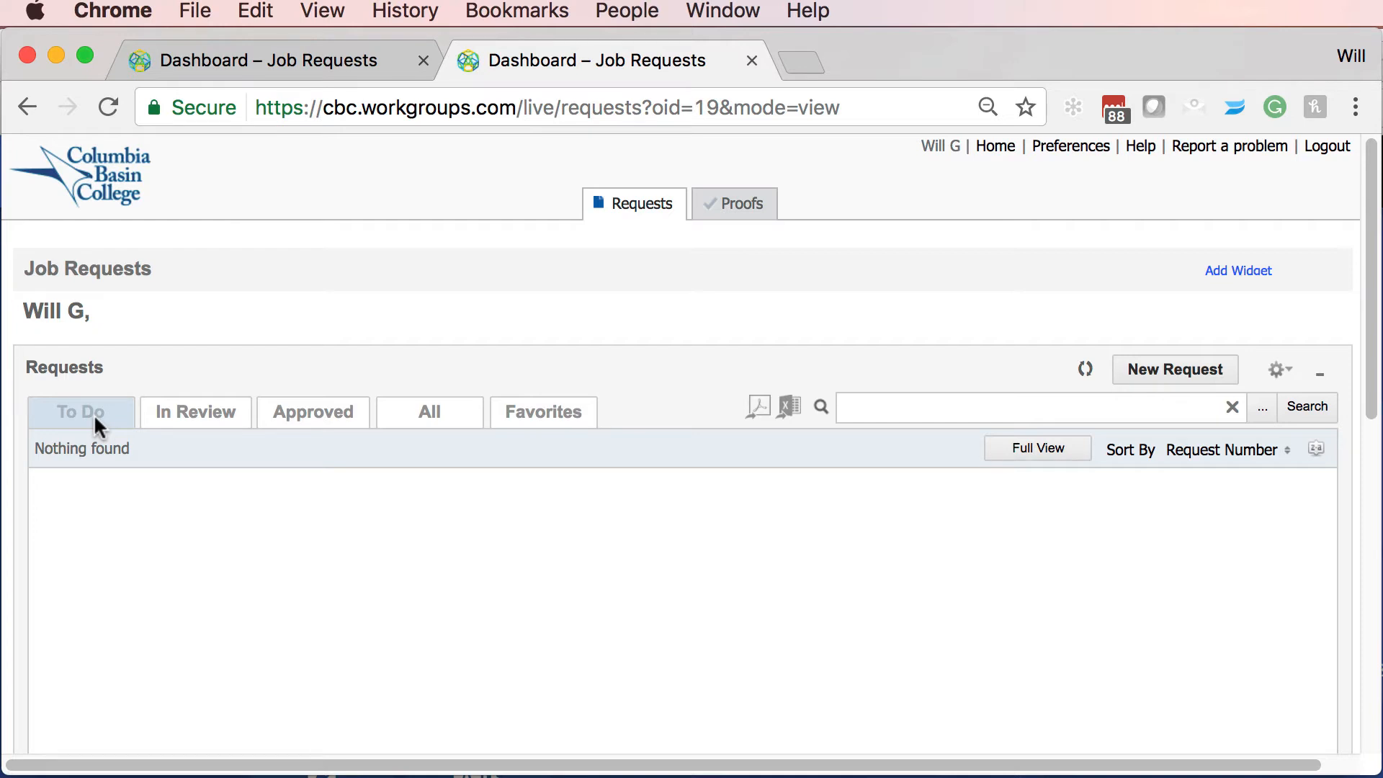
{"action": "left_click", "coordinate": [189, 412]}
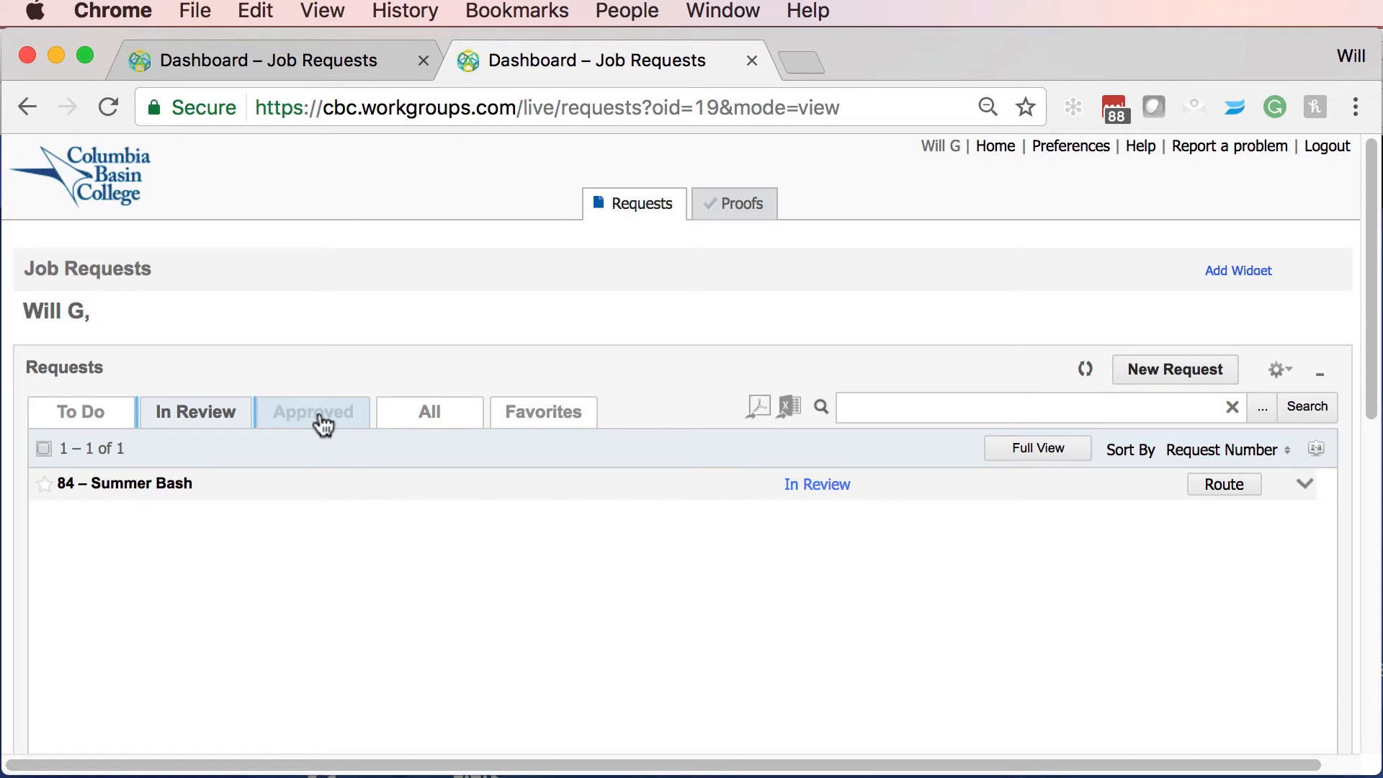
Mark the Summer Bash request as a favorite and list the favorite requests
{"action": "left_click", "coordinate": [43, 492]}
{"action": "left_click", "coordinate": [546, 416]}
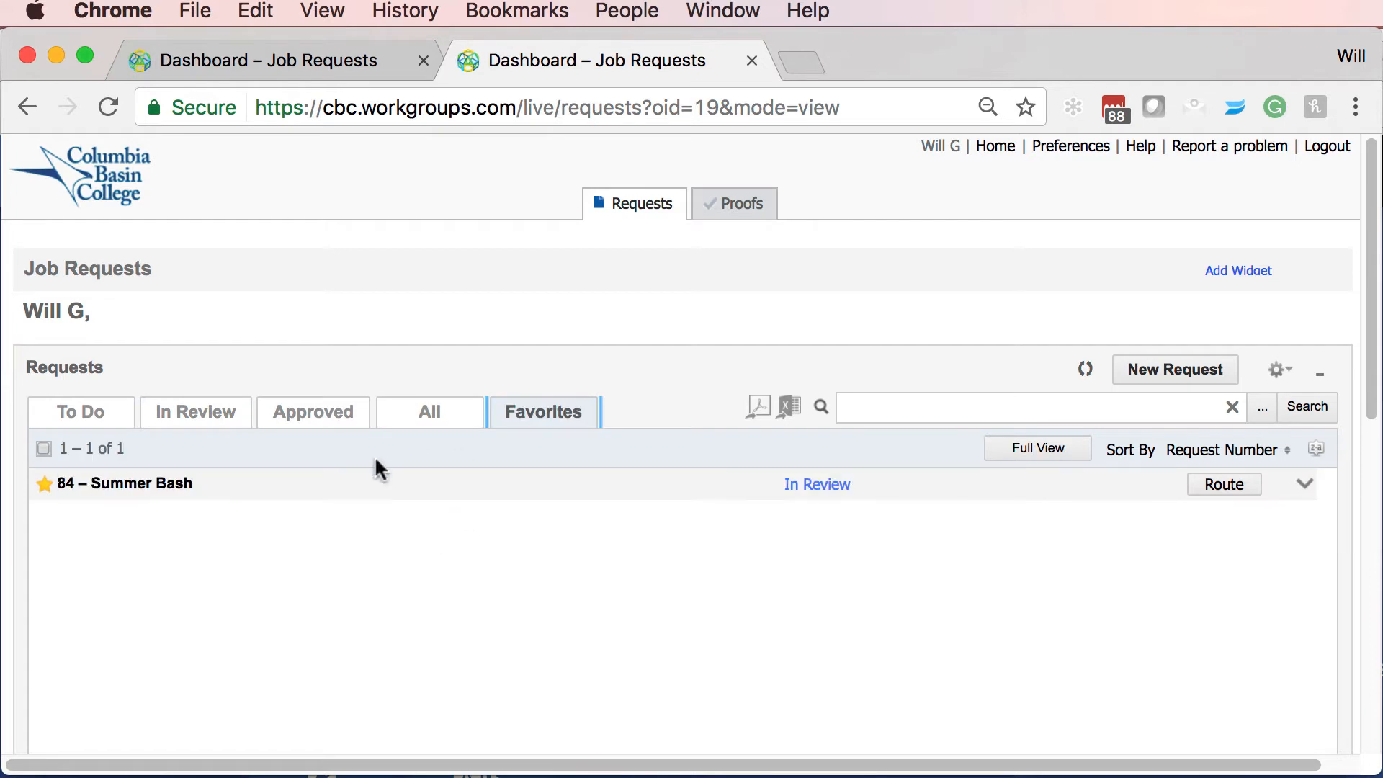
{"action": "left_click", "coordinate": [547, 419]}
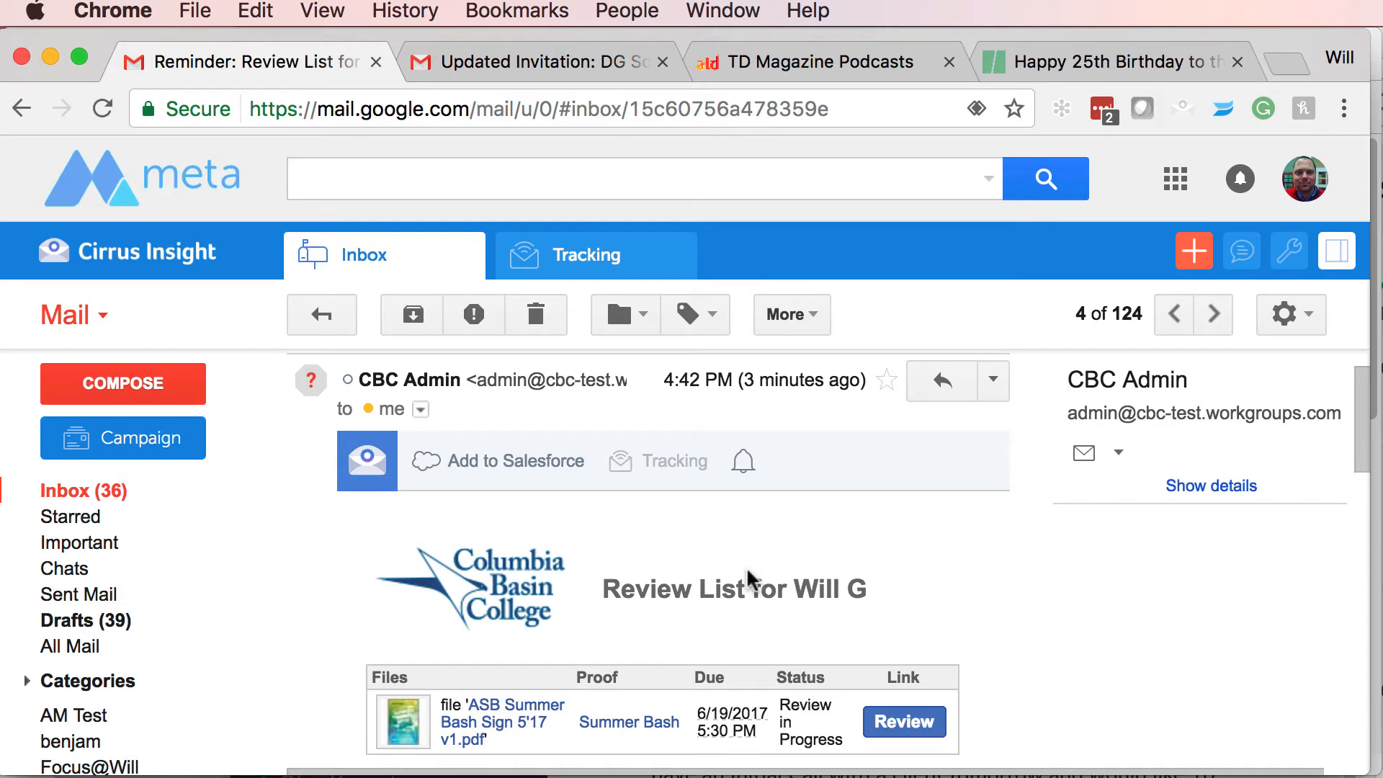
Switch to Gmail, open the ASB Summer Bash Sign 5'17 v1.pdf proof from the review list e-mail, and dismiss the manager's note
{"action": "scroll", "coordinate": [663, 490], "scroll_direction": "down", "scroll_amount": 1}
{"action": "scroll", "coordinate": [661, 481], "scroll_direction": "down", "scroll_amount": 1}
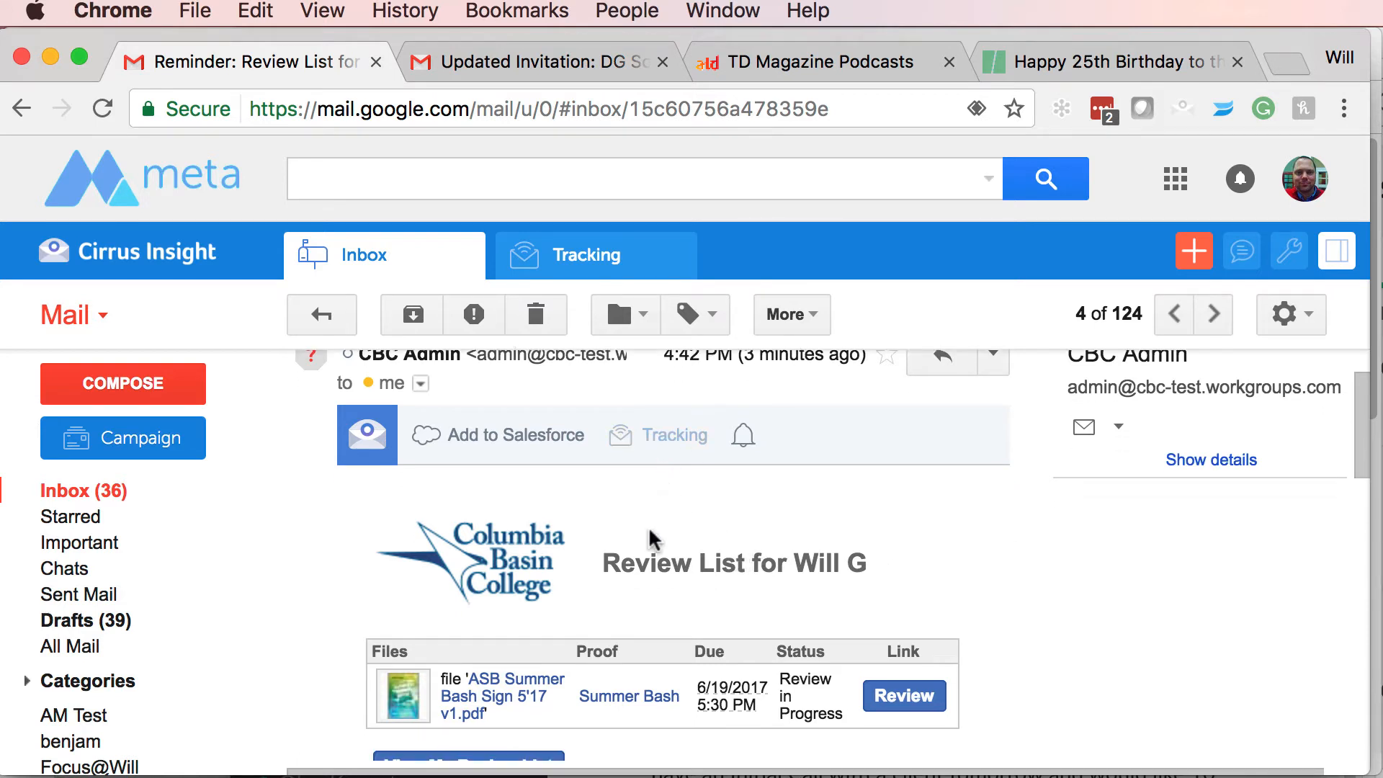
{"action": "left_click", "coordinate": [905, 696]}
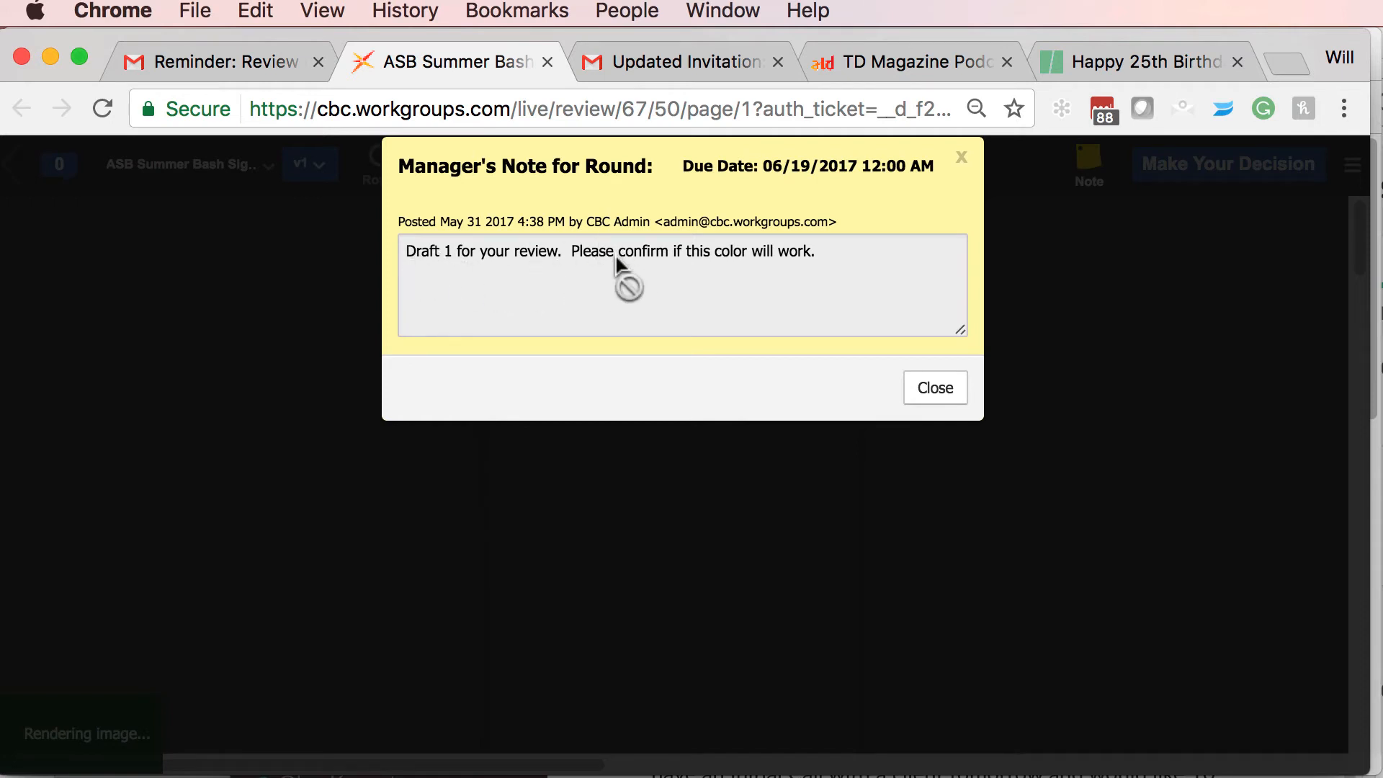
{"action": "left_click", "coordinate": [937, 391]}
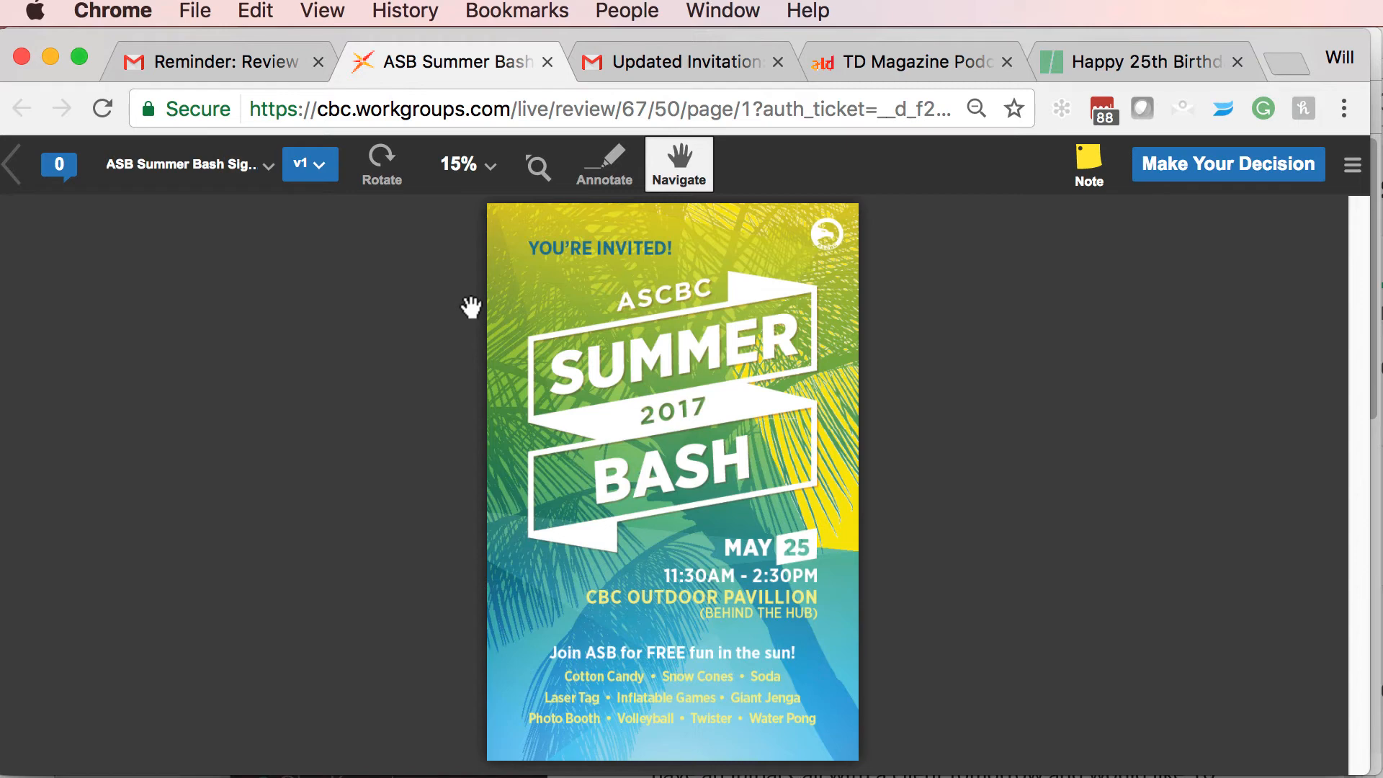
Look through the proof's comments, page thumbnails, reviewers and job information
{"action": "left_click", "coordinate": [62, 171]}
{"action": "left_click", "coordinate": [62, 171]}
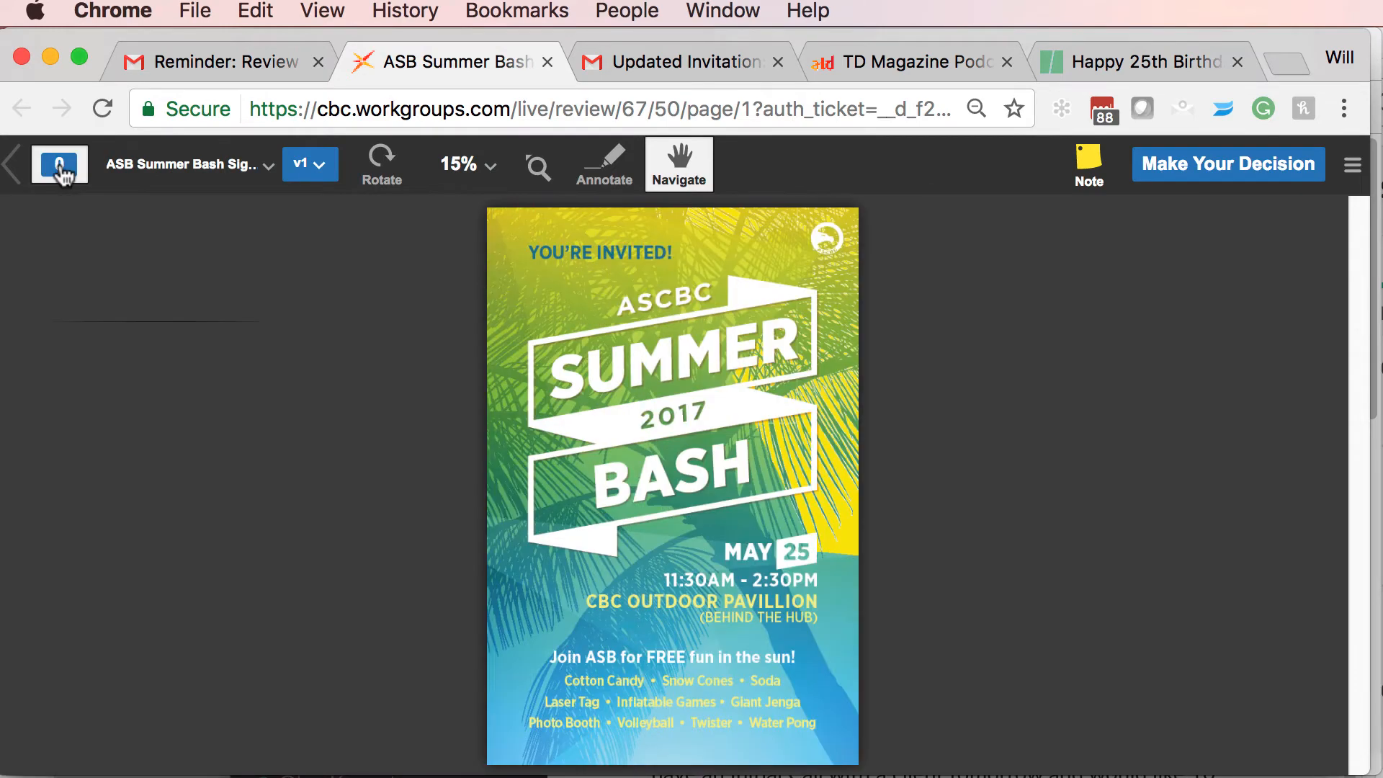
{"action": "left_click", "coordinate": [62, 172]}
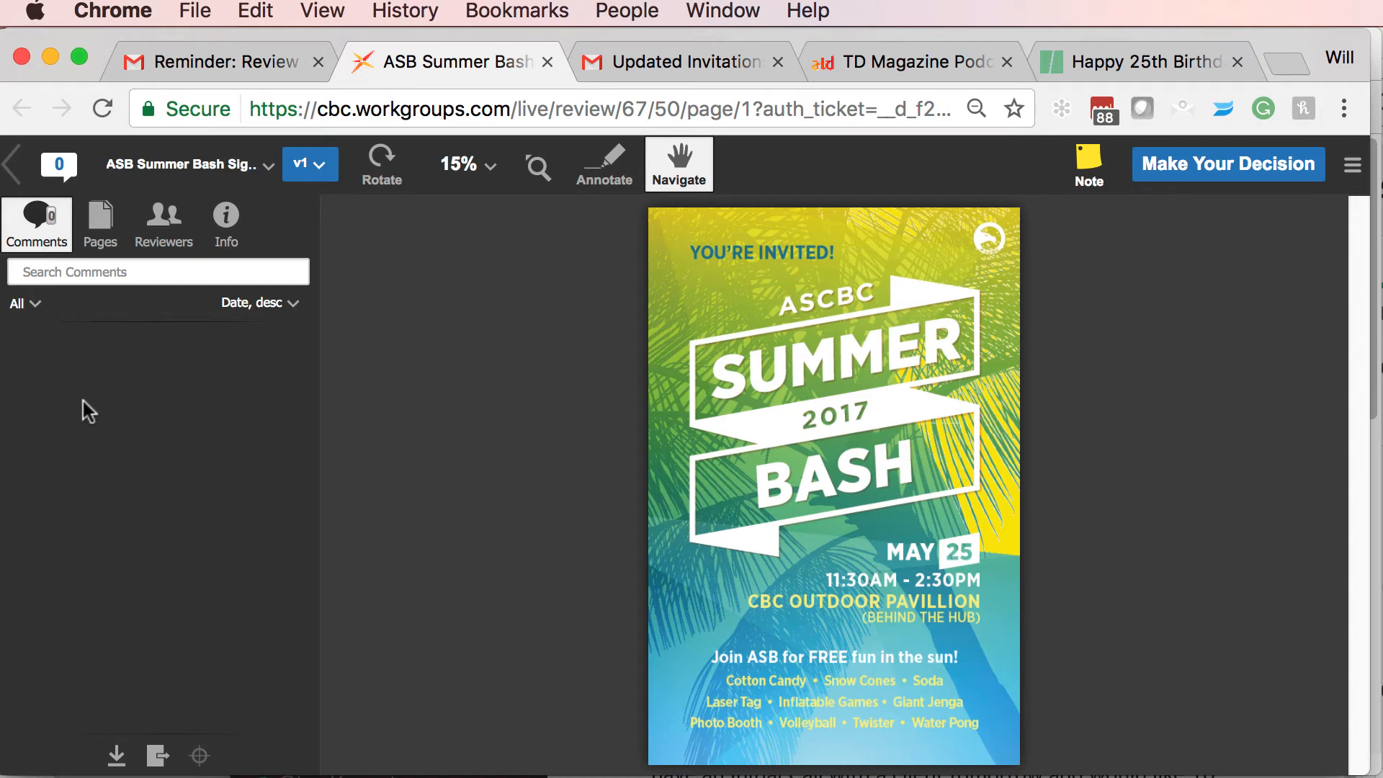
{"action": "left_click", "coordinate": [93, 229]}
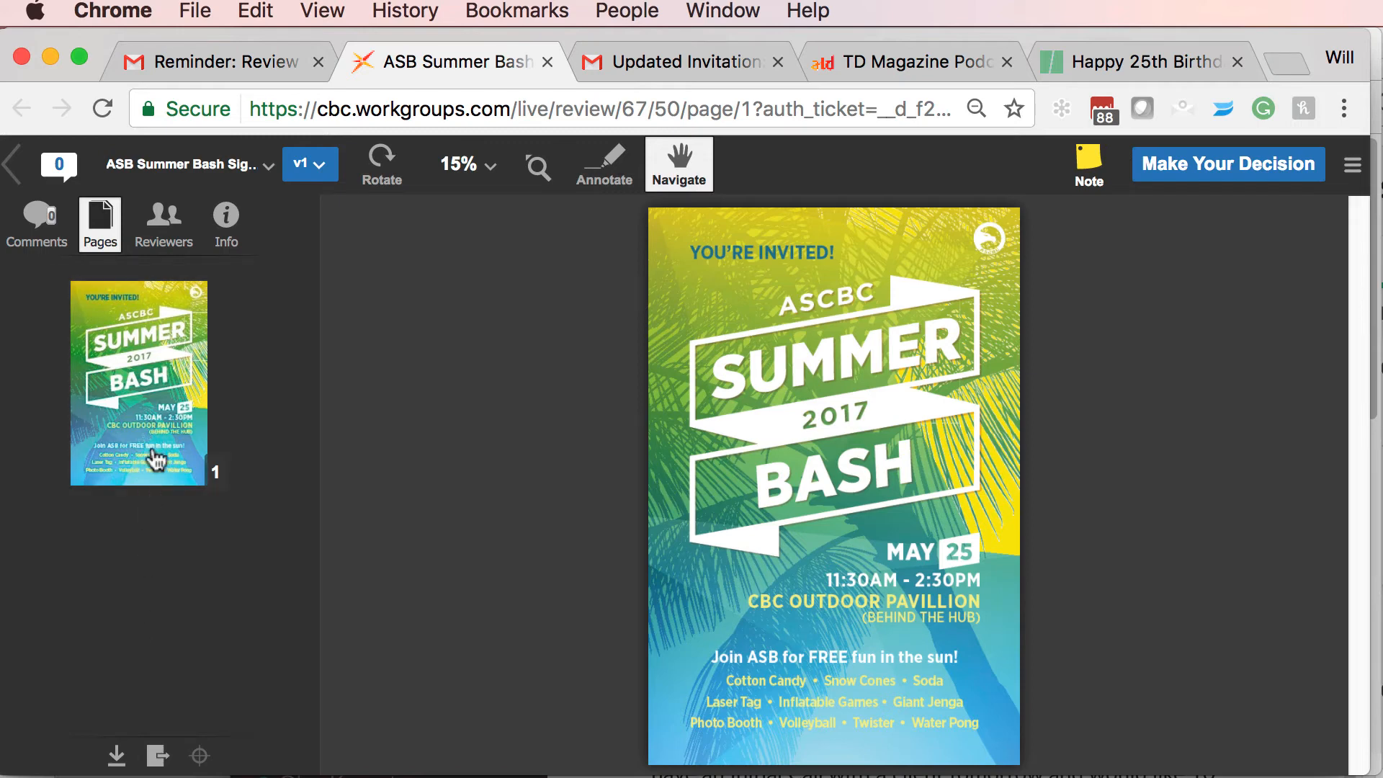
{"action": "left_click", "coordinate": [185, 241]}
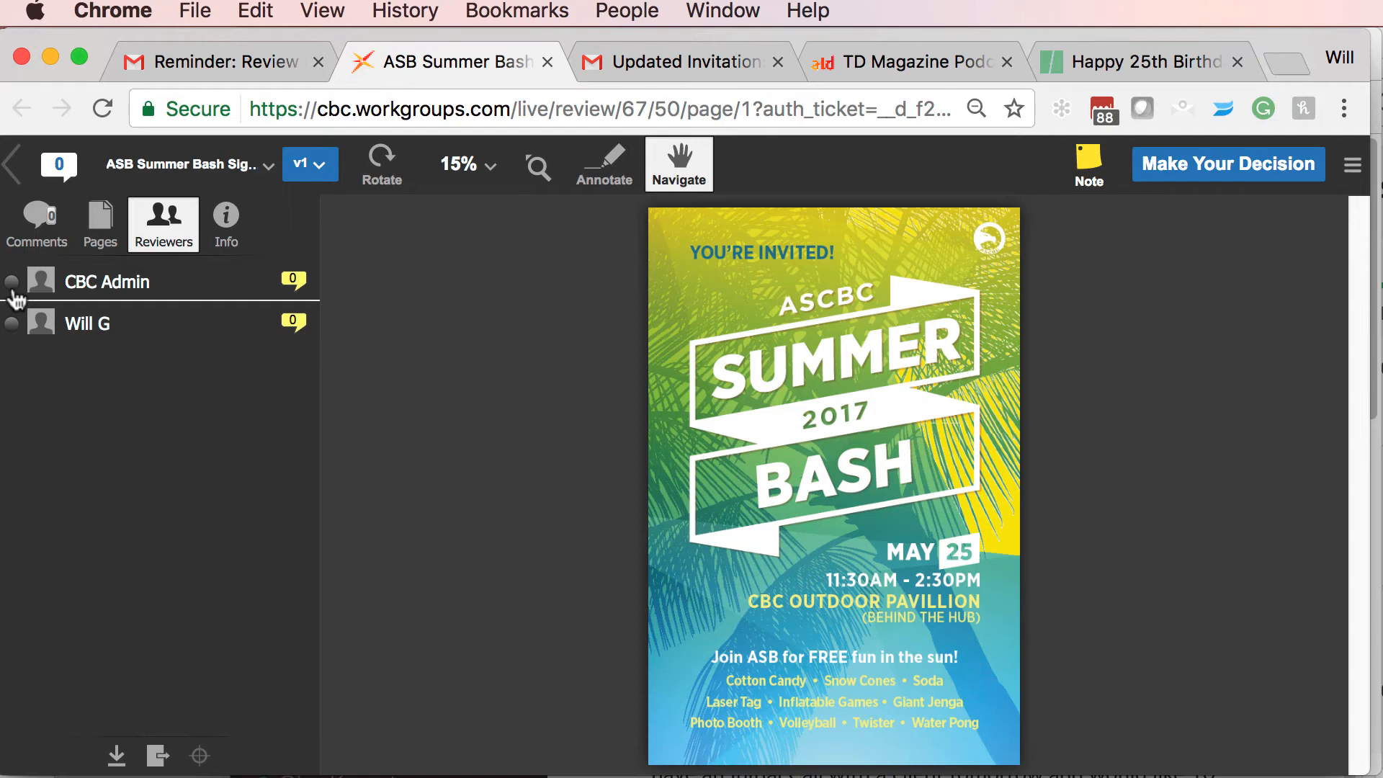
{"action": "left_click", "coordinate": [226, 223]}
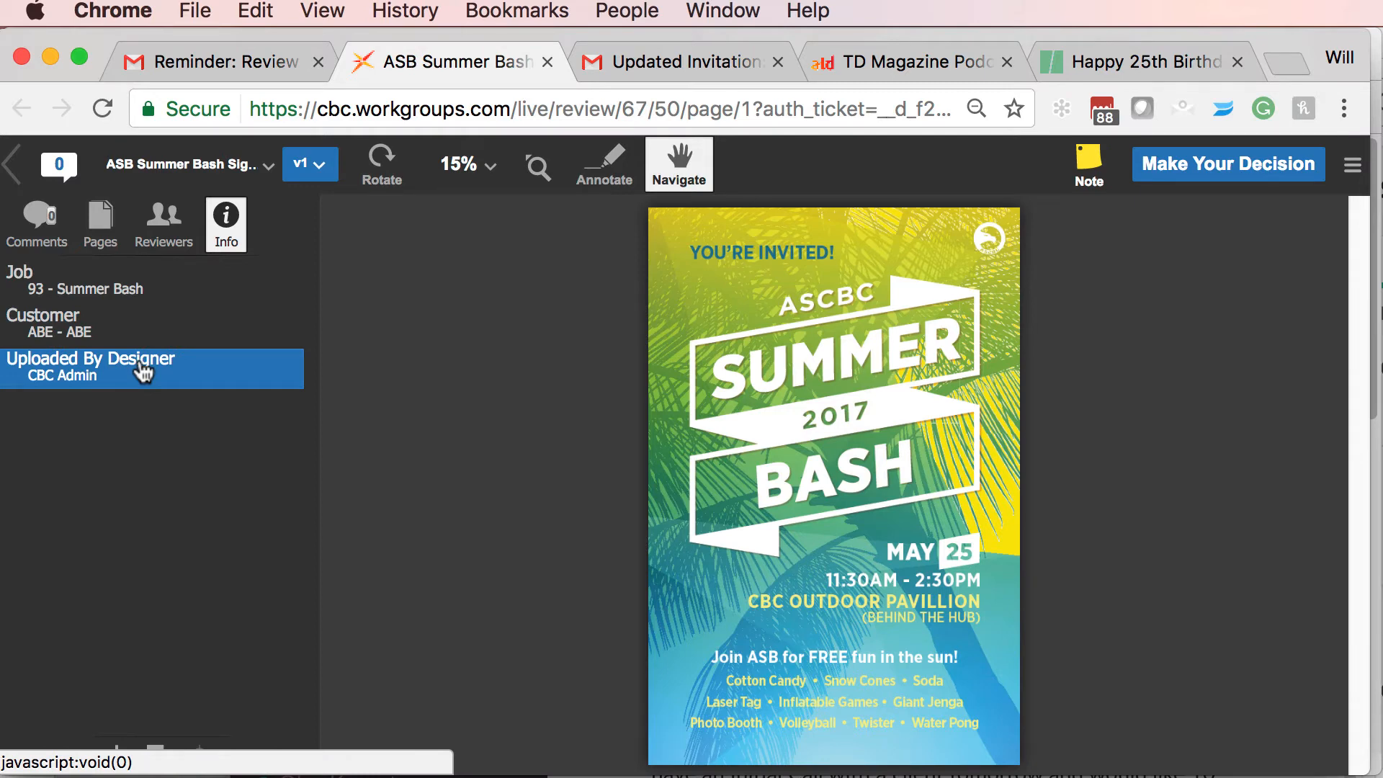
Check the file formats available for exporting the proof's comments without exporting, and look at its version list
{"action": "left_click", "coordinate": [255, 171]}
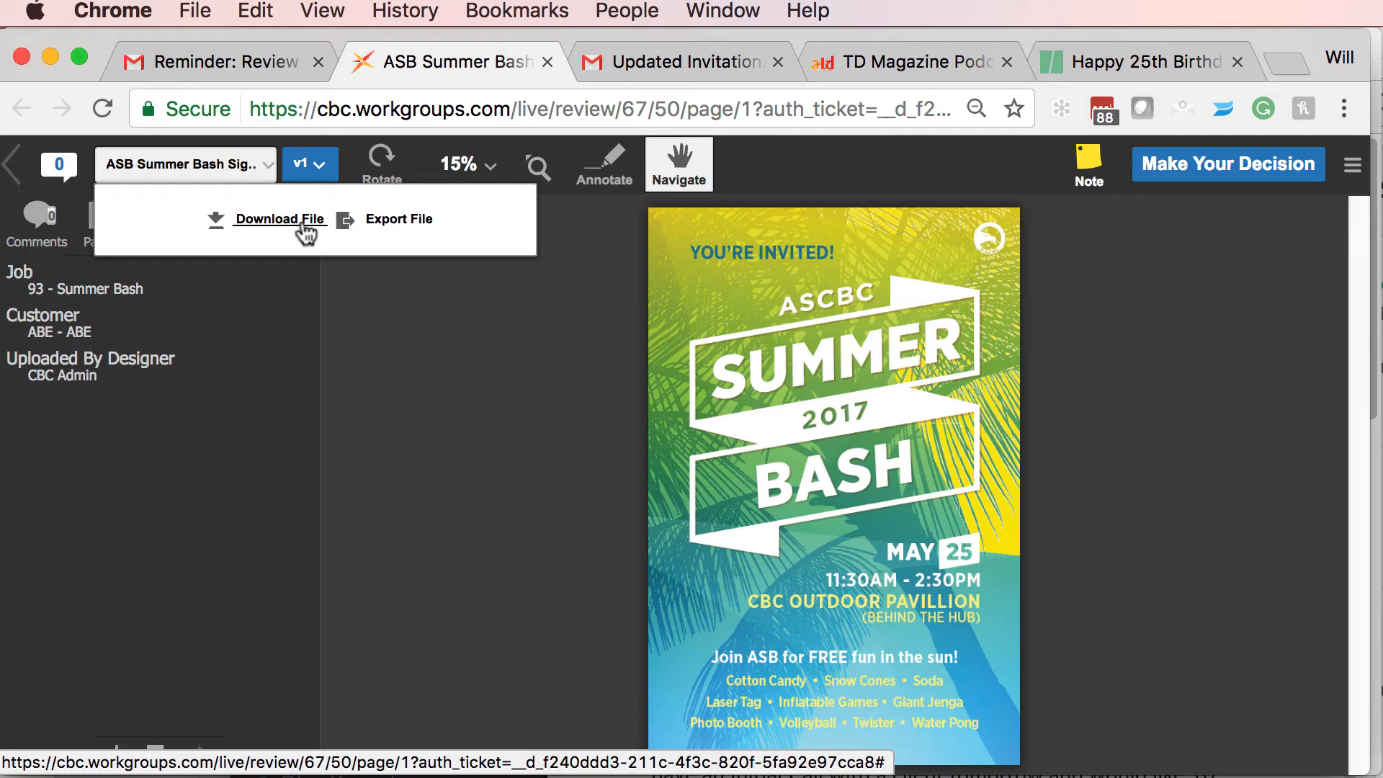
{"action": "left_click", "coordinate": [422, 219]}
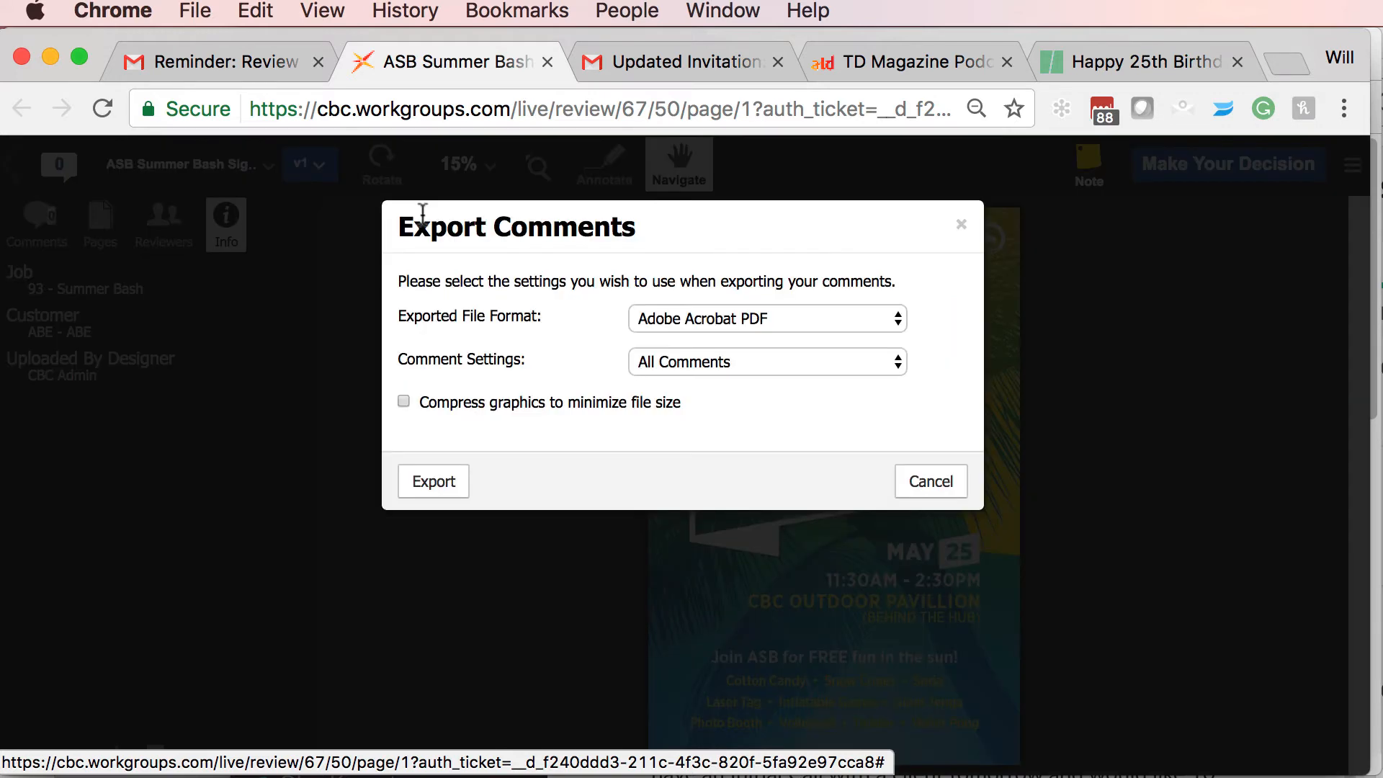
{"action": "left_click", "coordinate": [716, 323]}
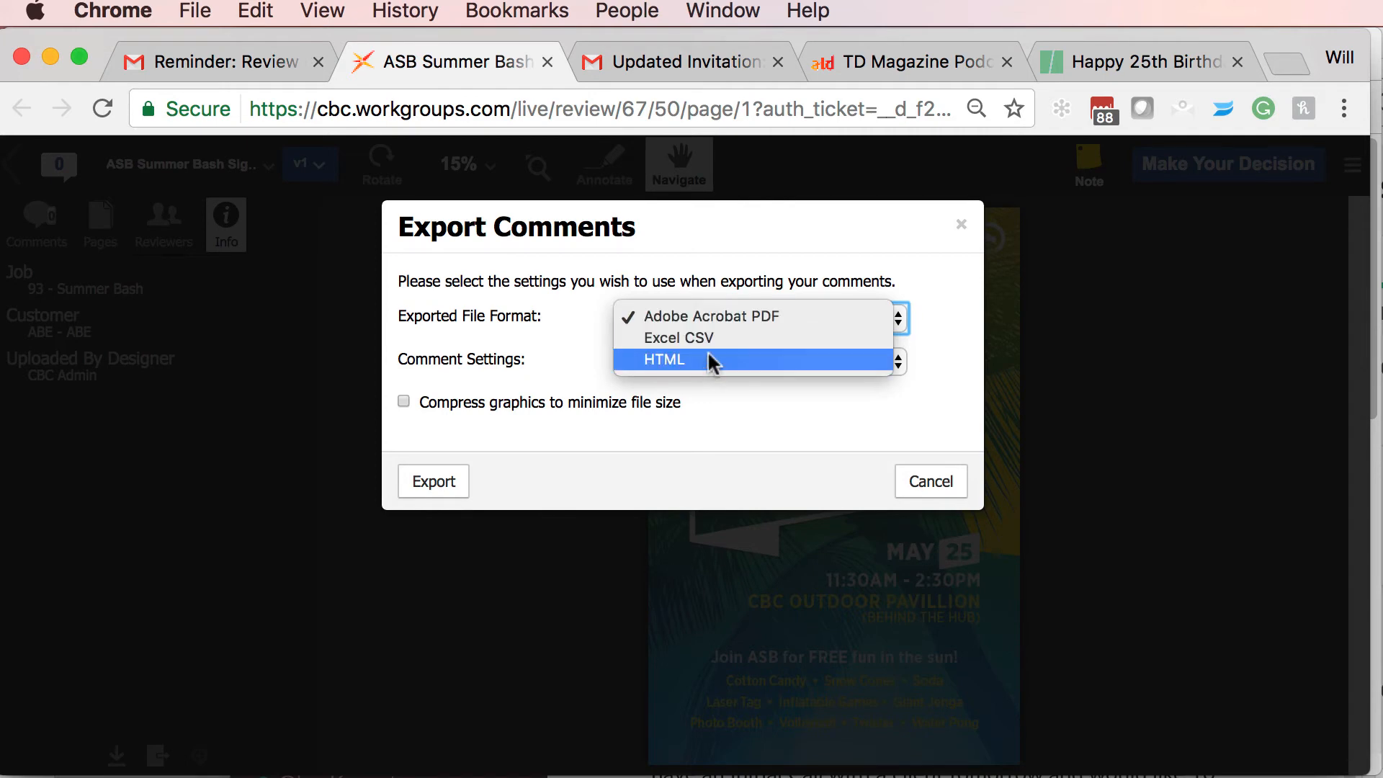
{"action": "left_click", "coordinate": [892, 483]}
{"action": "left_click", "coordinate": [894, 481]}
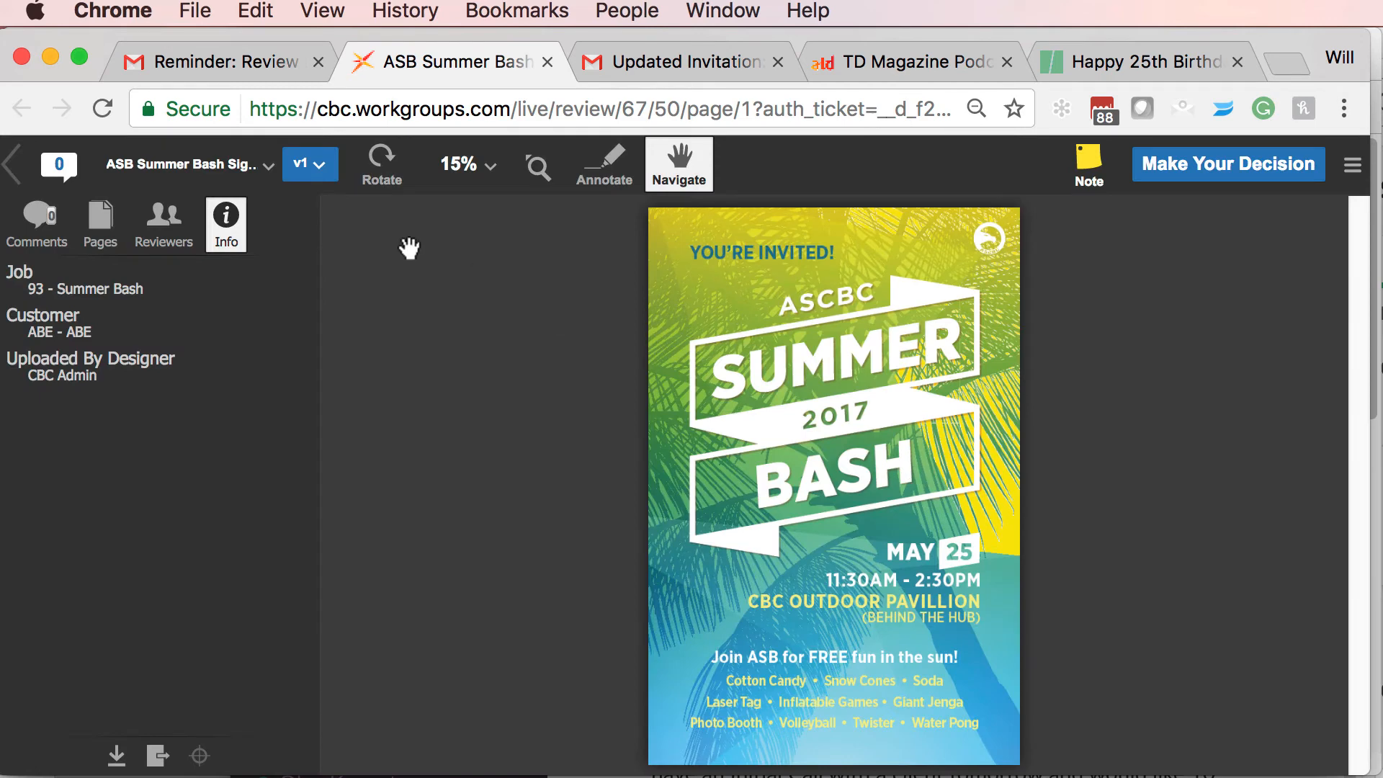
{"action": "left_click", "coordinate": [322, 172]}
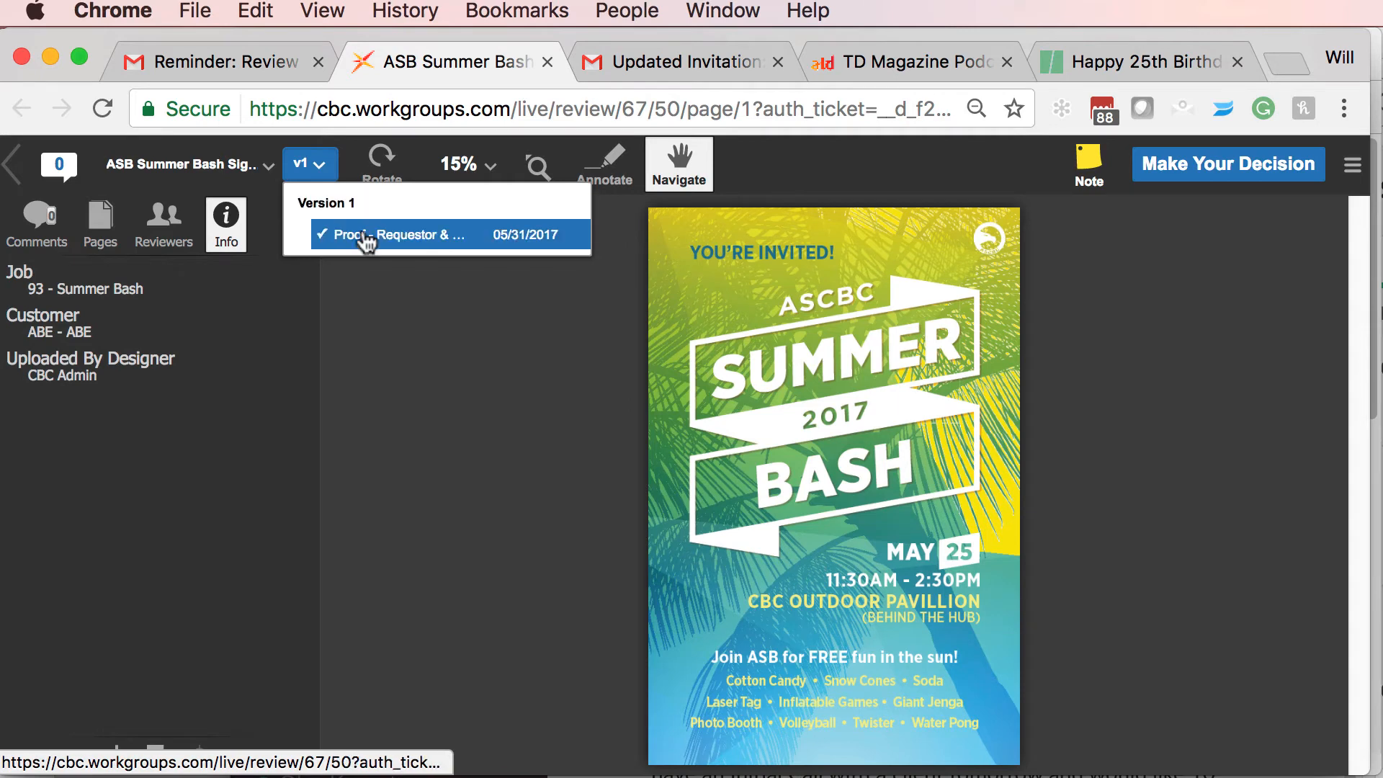
{"action": "left_click", "coordinate": [397, 282]}
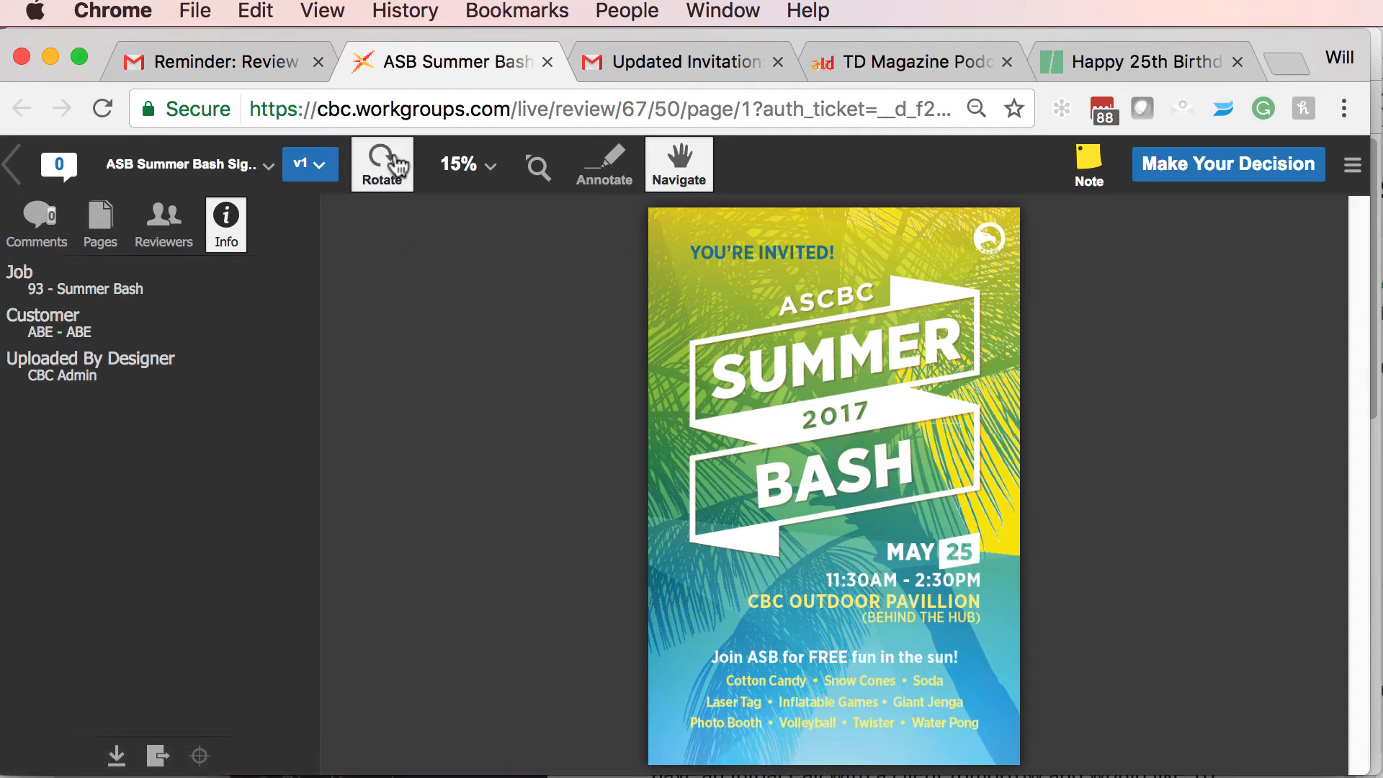
Rotate the proof through a full turn back to its upright orientation
{"action": "left_click", "coordinate": [398, 167]}
{"action": "left_click", "coordinate": [398, 167]}
{"action": "left_click", "coordinate": [398, 167]}
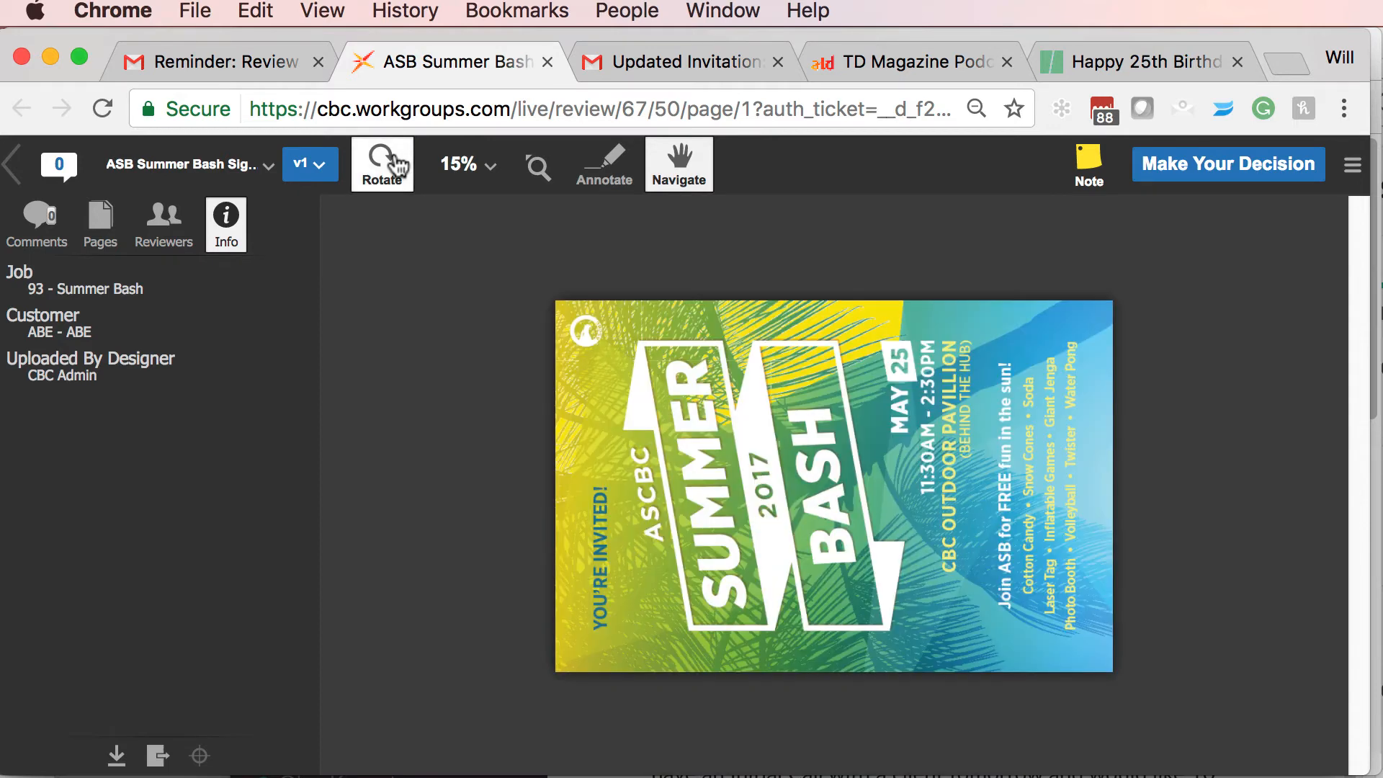
{"action": "left_click", "coordinate": [397, 167]}
Try the 75% zoom level on the proof and fit it back to the window
{"action": "left_click", "coordinate": [479, 165]}
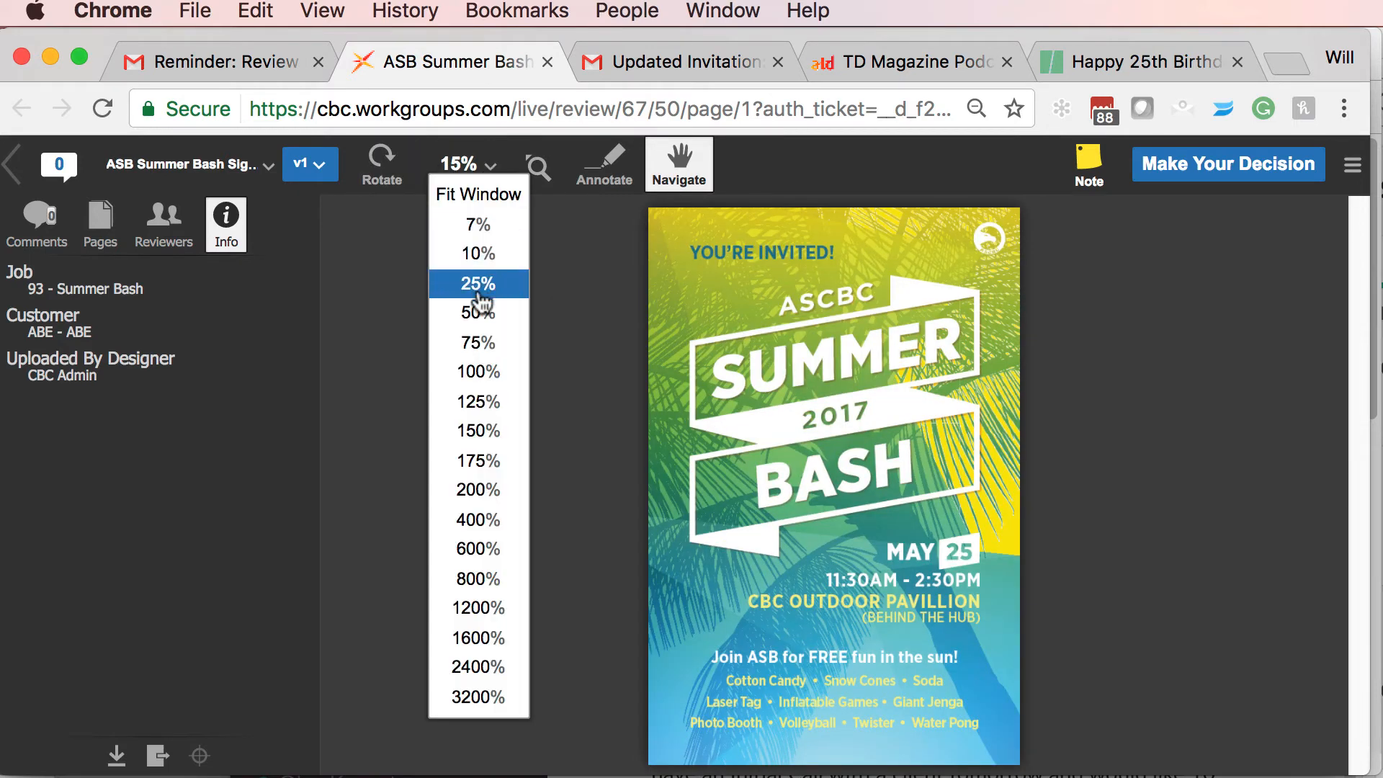
{"action": "left_click", "coordinate": [479, 343]}
{"action": "left_click", "coordinate": [489, 169]}
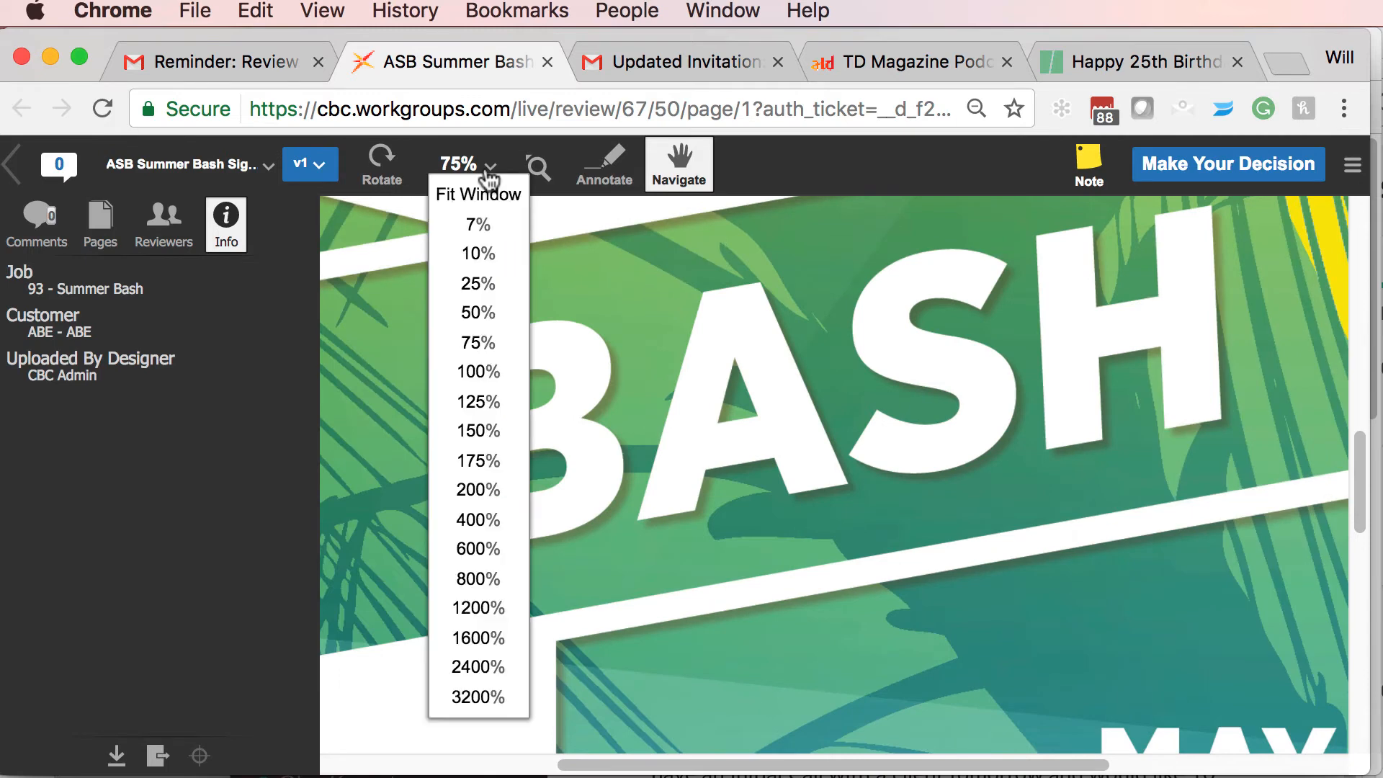
{"action": "left_click", "coordinate": [482, 195]}
Draw an arrow annotation from the poster's left edge beside SUMMER to the banner above and right of 2017
{"action": "left_click", "coordinate": [539, 167]}
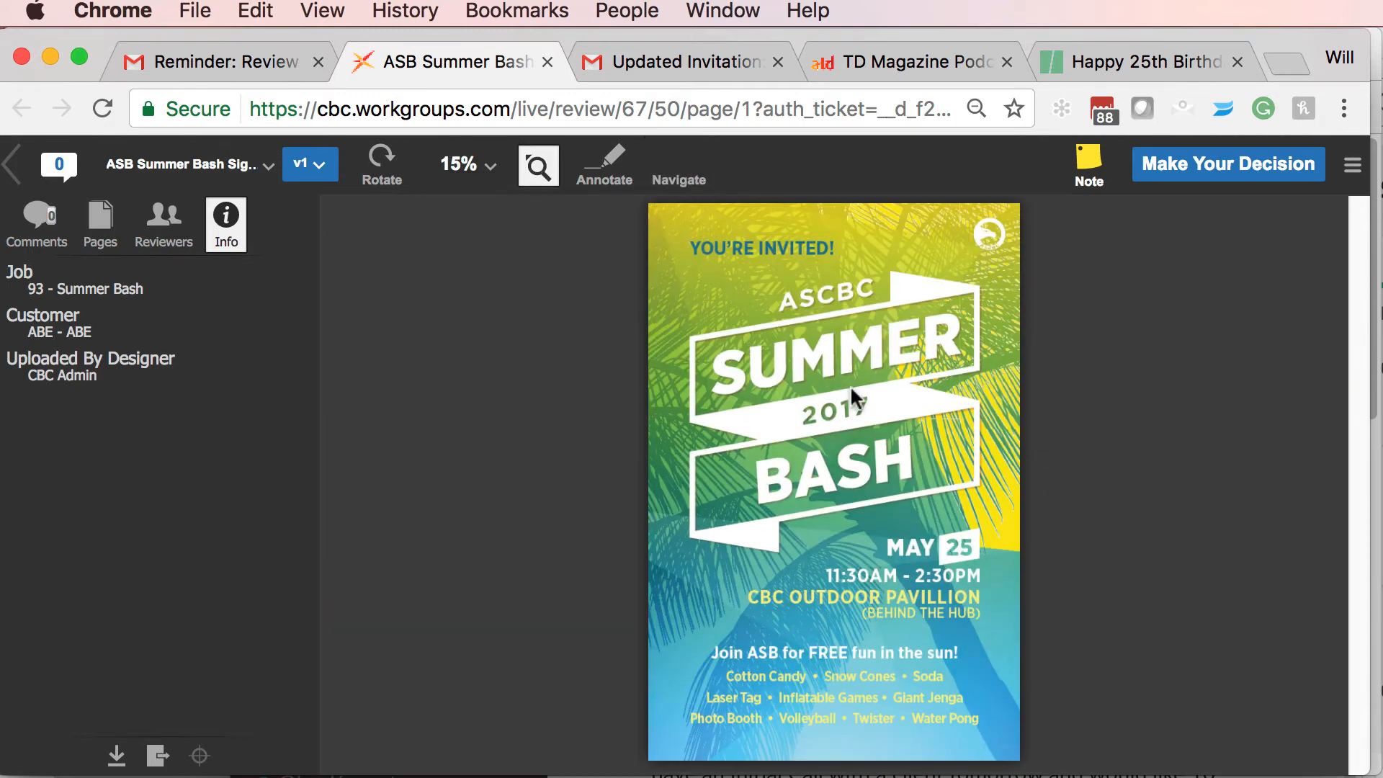
{"action": "left_click", "coordinate": [853, 395]}
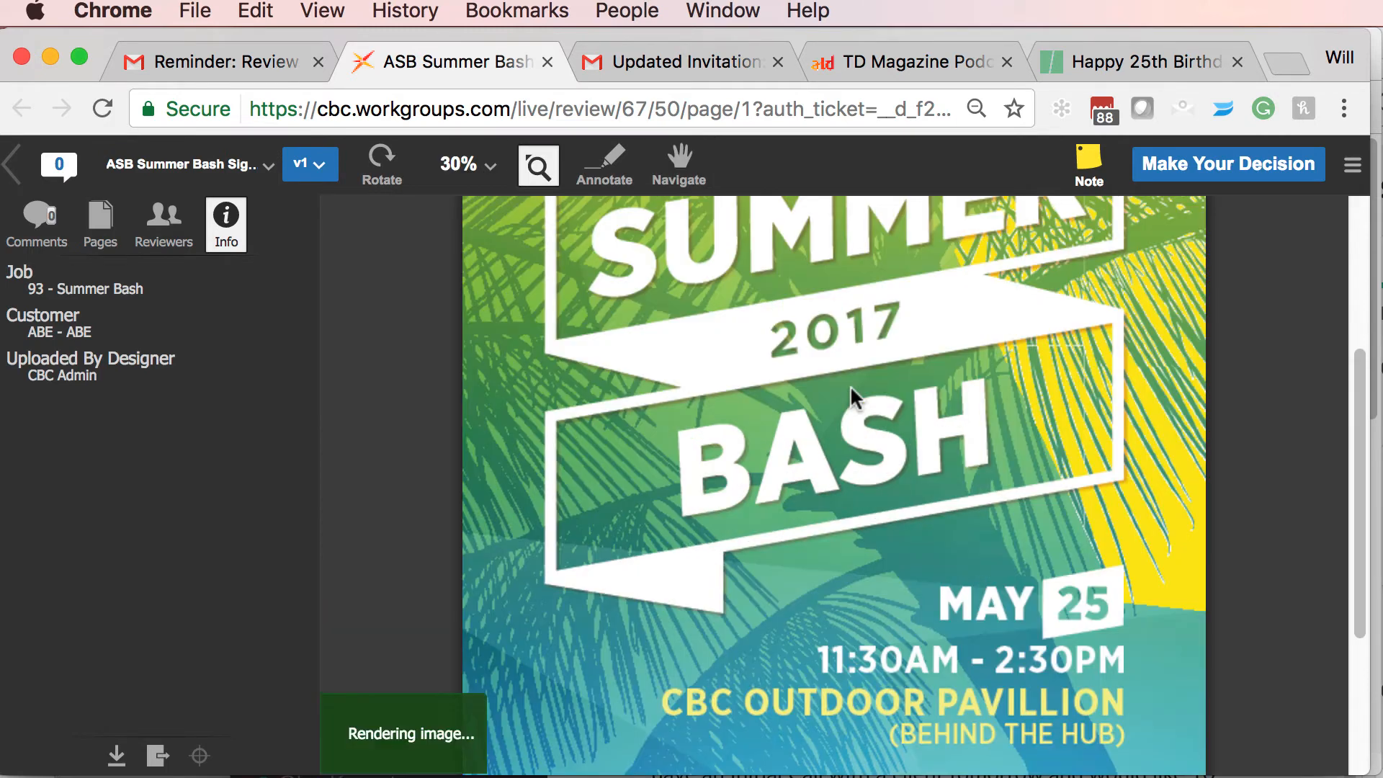
{"action": "left_click", "coordinate": [611, 173]}
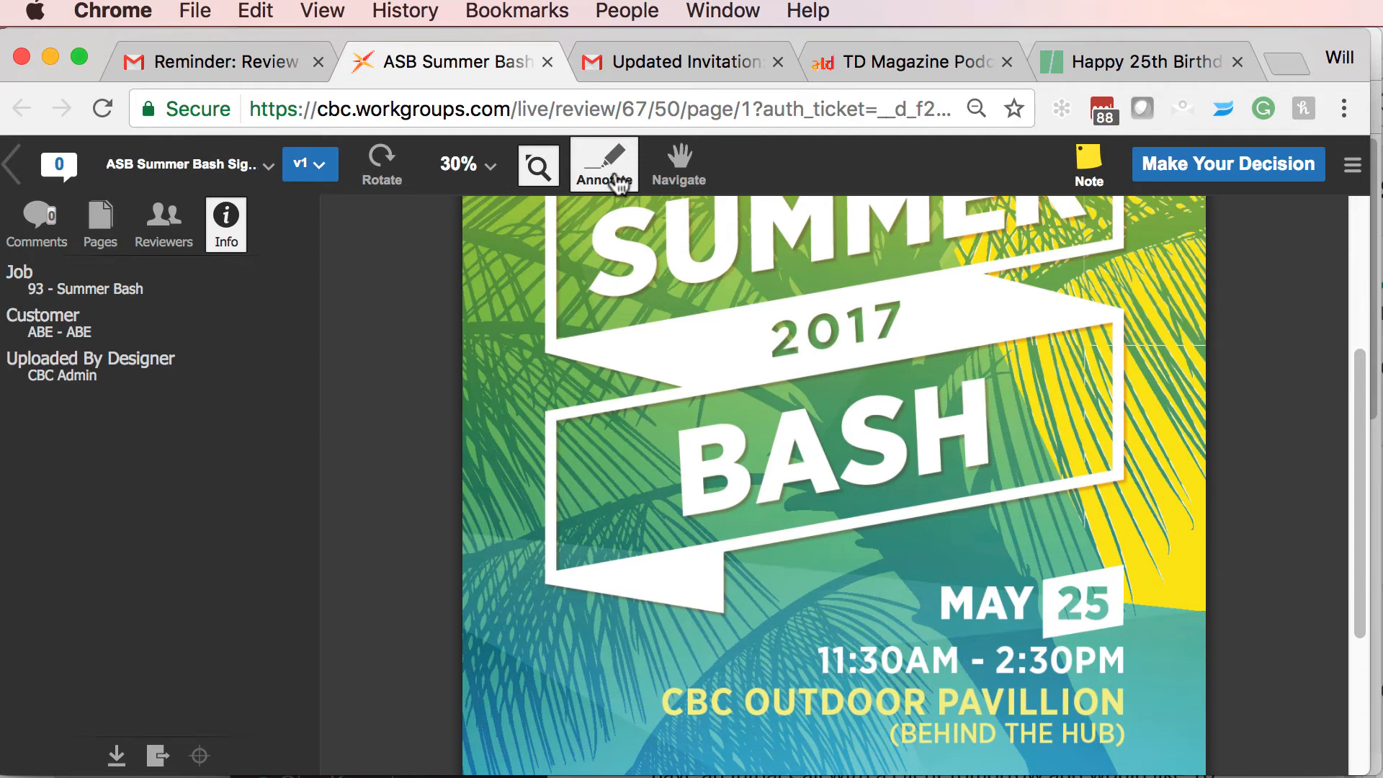
{"action": "left_click", "coordinate": [618, 184]}
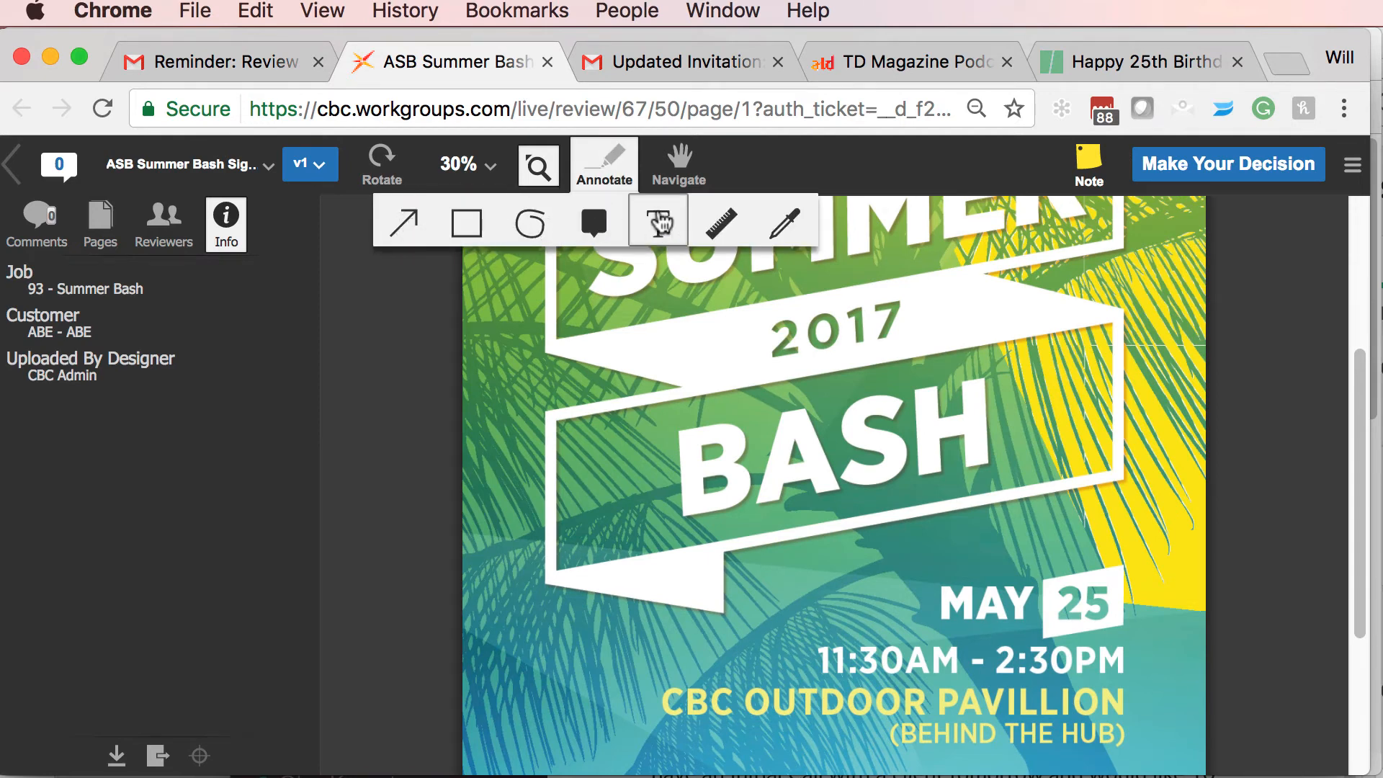
{"action": "left_click", "coordinate": [401, 228]}
{"action": "mouse_move", "coordinate": [490, 245]}
{"action": "left_mouse_down"}
{"action": "mouse_move", "coordinate": [961, 276]}
{"action": "mouse_move", "coordinate": [981, 290]}
{"action": "left_mouse_up"}
Draw a rectangle annotation across the left part of the 2017 banner, ending just above BASH
{"action": "left_click", "coordinate": [605, 172]}
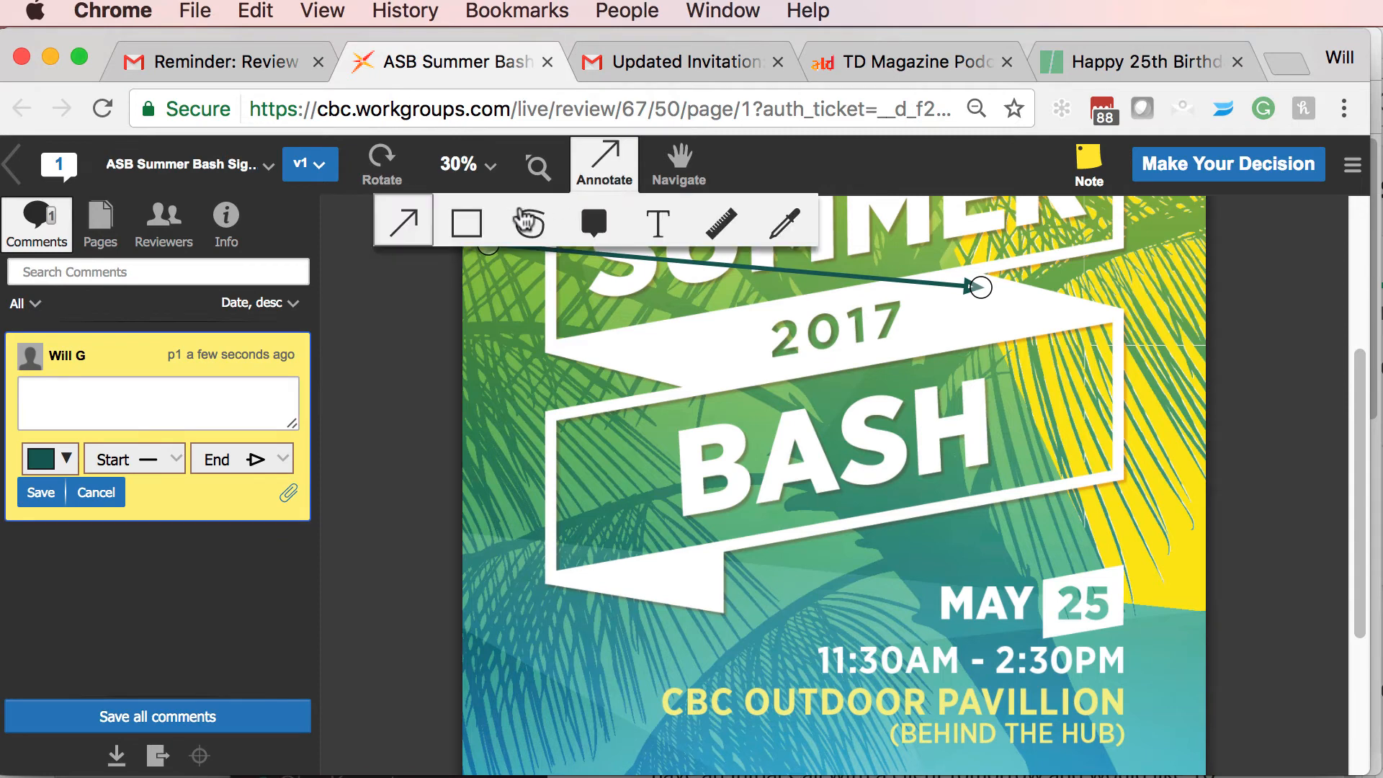
{"action": "left_click", "coordinate": [494, 225]}
{"action": "left_click_drag", "start_coordinate": [562, 318], "coordinate": [882, 404]}
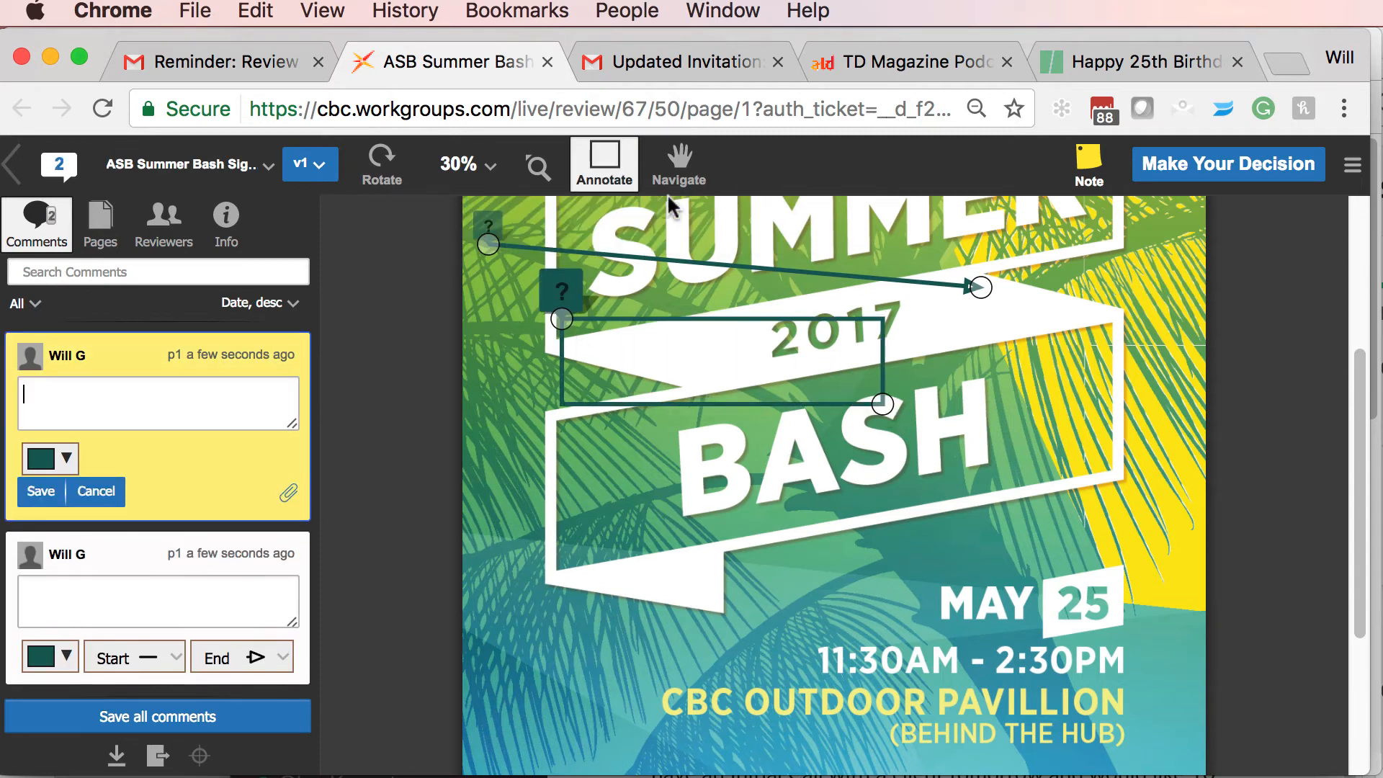
Draw freehand annotations around the right end of the banner beside the yellow area
{"action": "left_click", "coordinate": [604, 177]}
{"action": "left_click", "coordinate": [533, 223]}
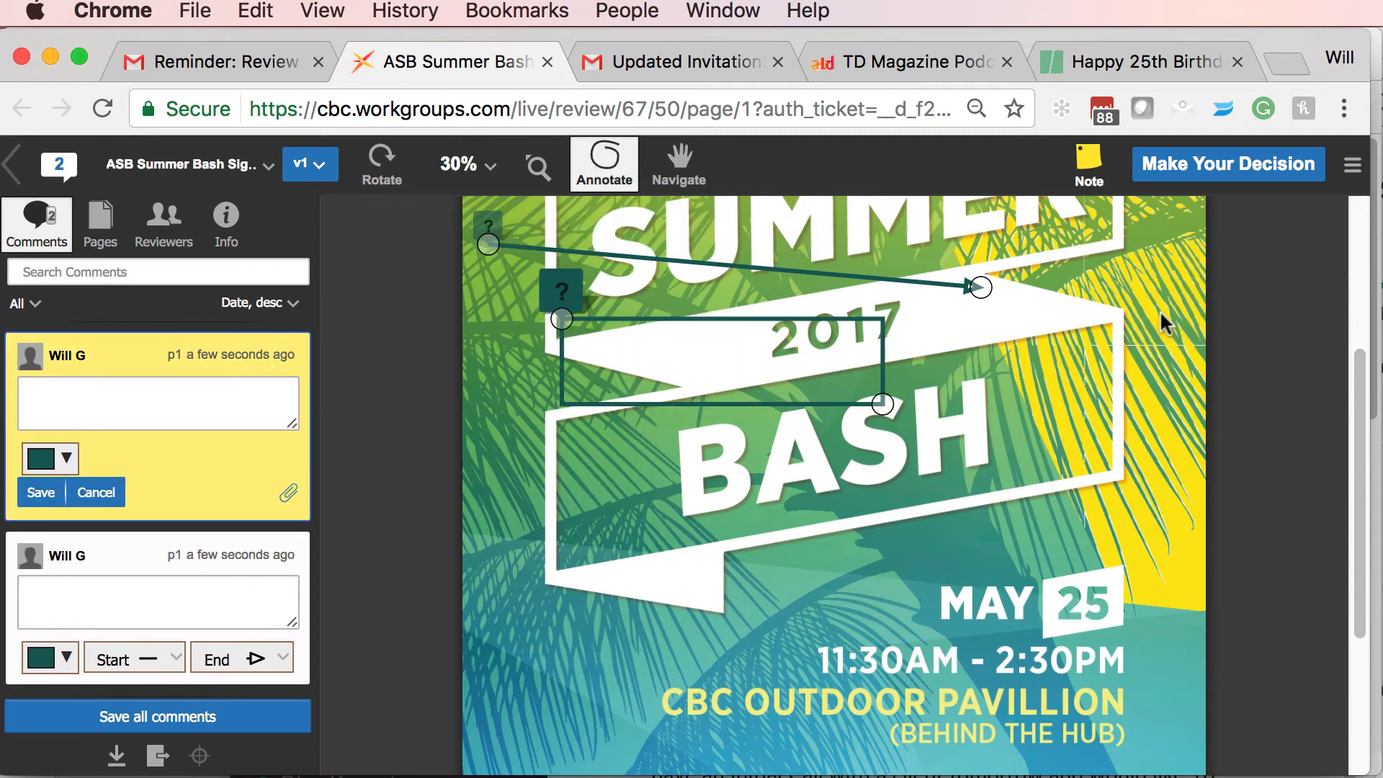
{"action": "mouse_move", "coordinate": [1138, 303]}
{"action": "left_mouse_down"}
{"action": "mouse_move", "coordinate": [1070, 319]}
{"action": "mouse_move", "coordinate": [1068, 351]}
{"action": "left_mouse_up"}
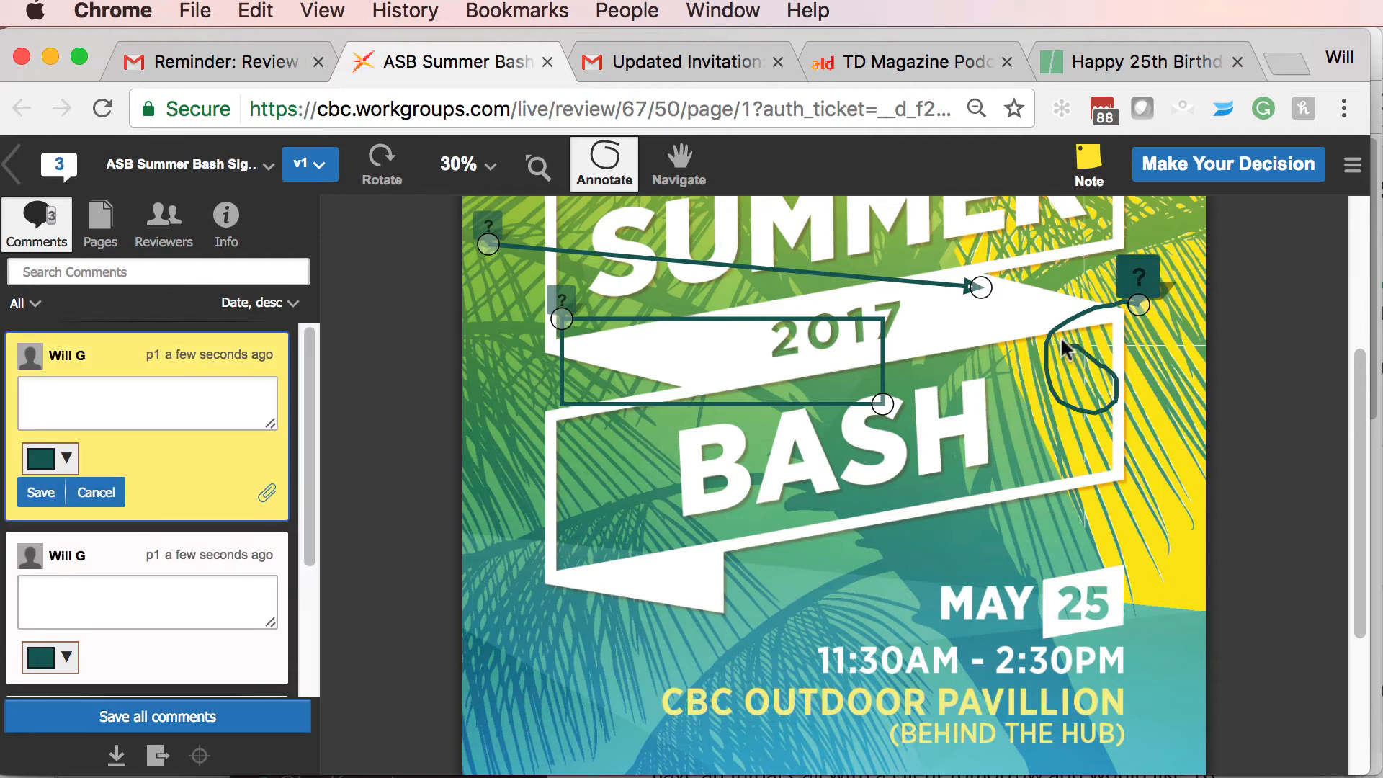
{"action": "left_click", "coordinate": [1062, 345]}
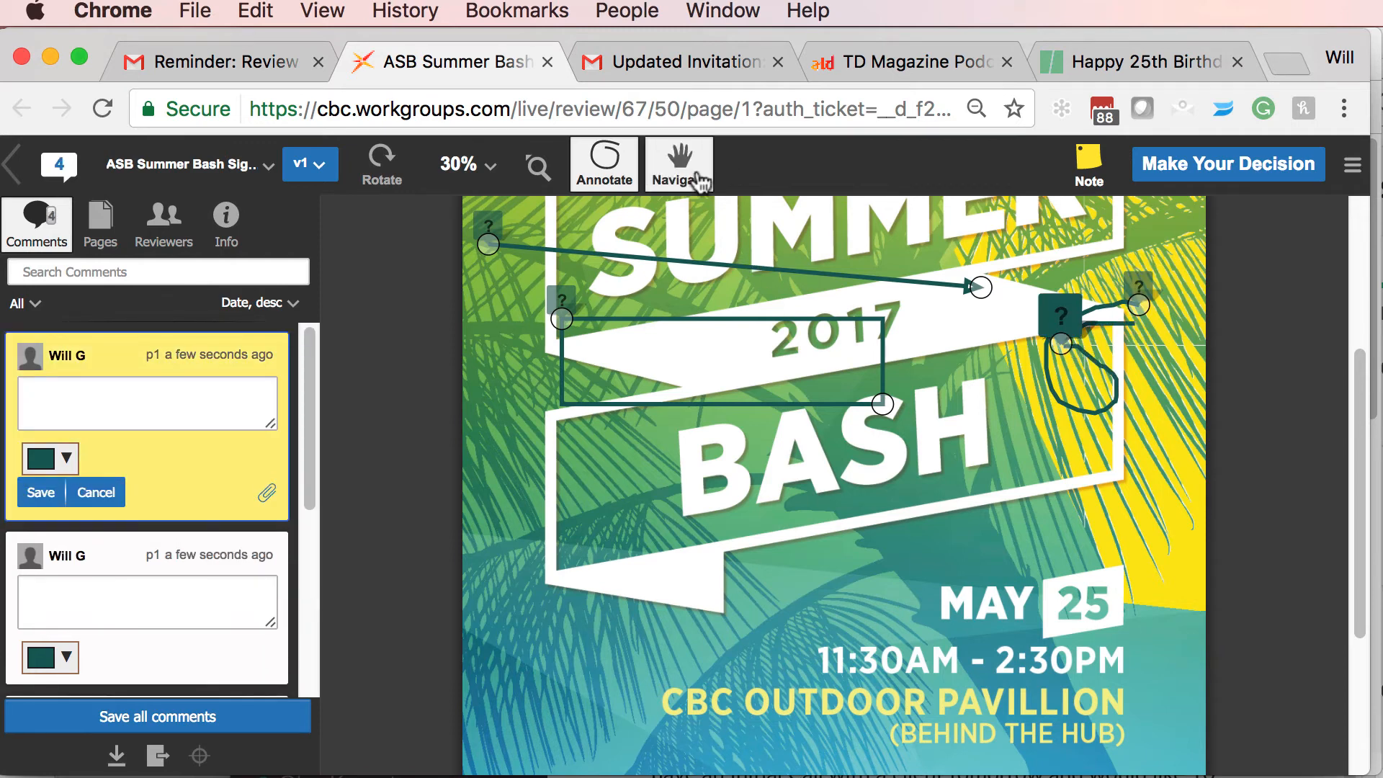
Place a comment marker near the poster's left edge, beside the banner above BASH
{"action": "left_click", "coordinate": [605, 173]}
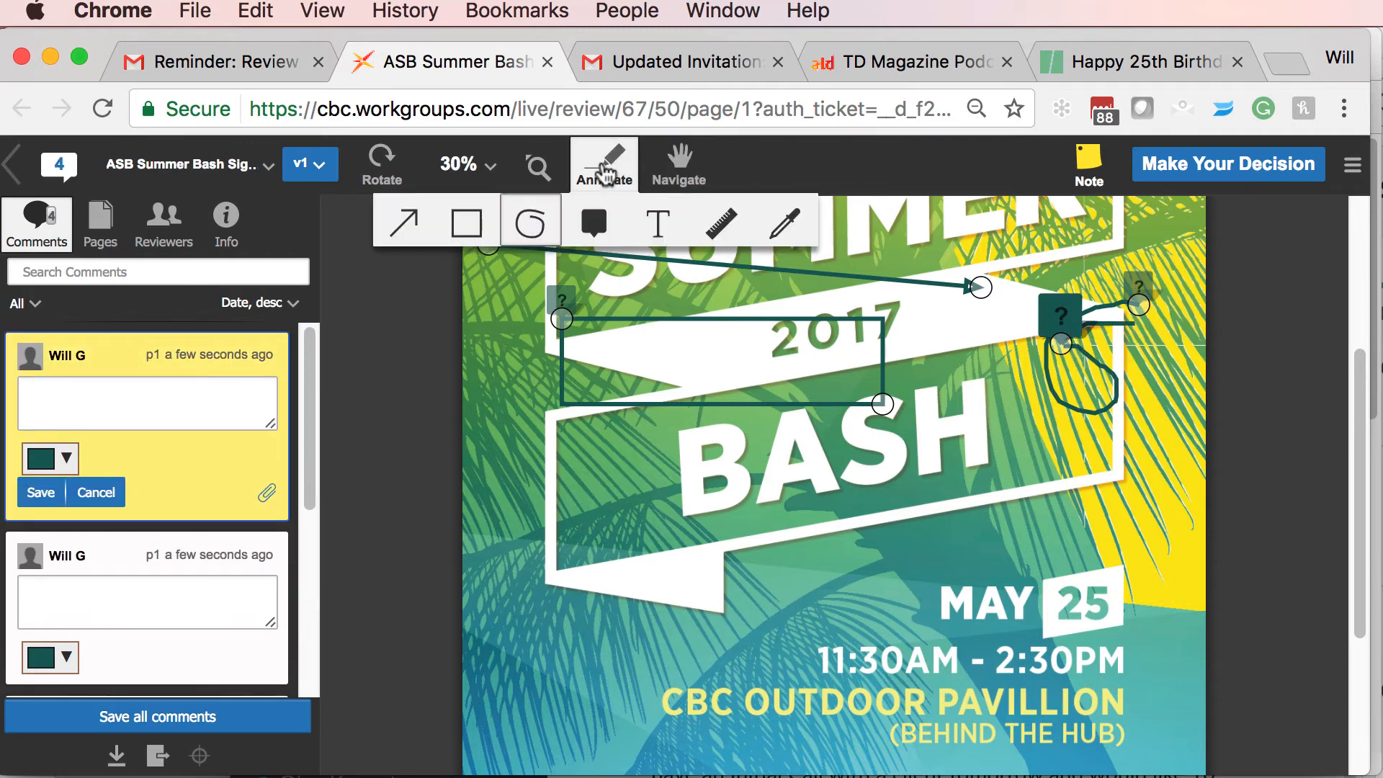
{"action": "left_click", "coordinate": [588, 225]}
{"action": "left_click", "coordinate": [489, 391]}
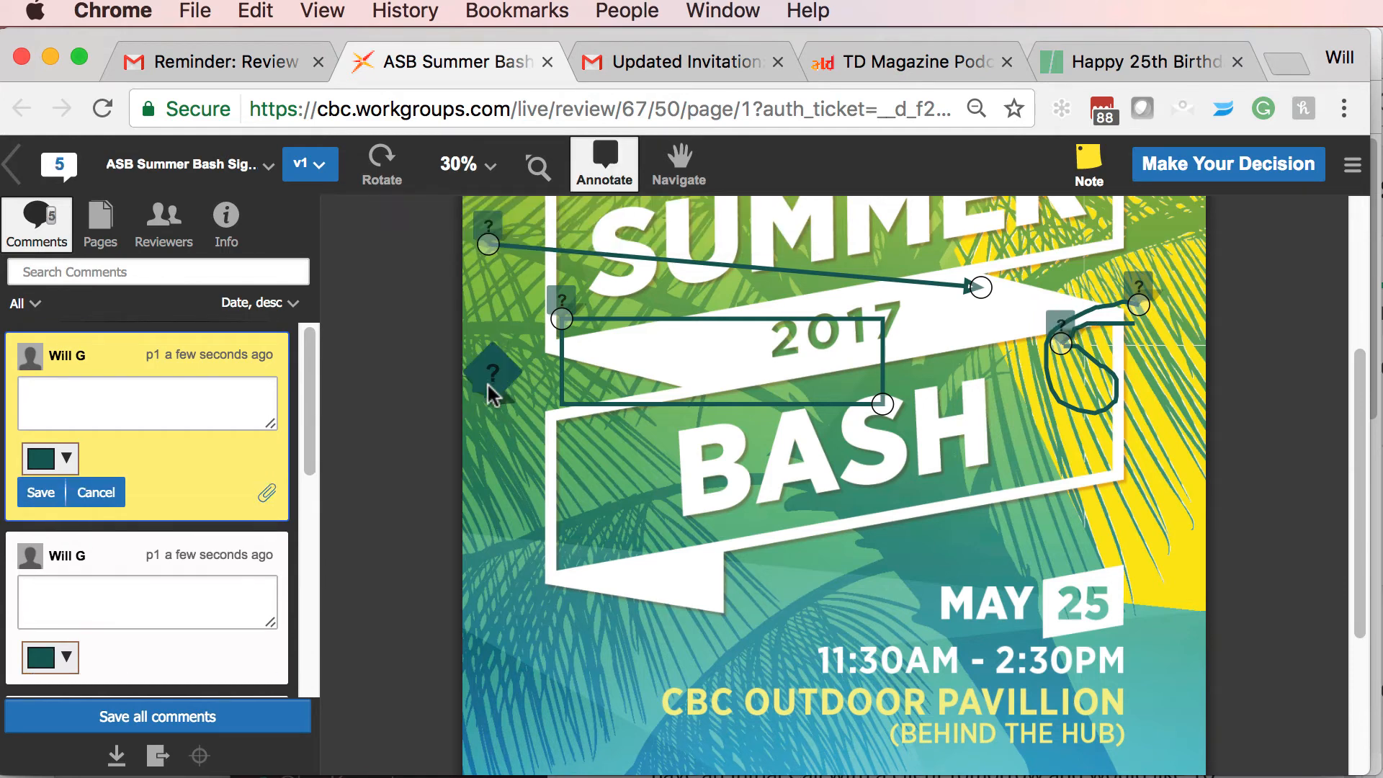
Mark the words CBC OUTDOOR on the poster for replacement with the text annotation tool
{"action": "left_click", "coordinate": [607, 167]}
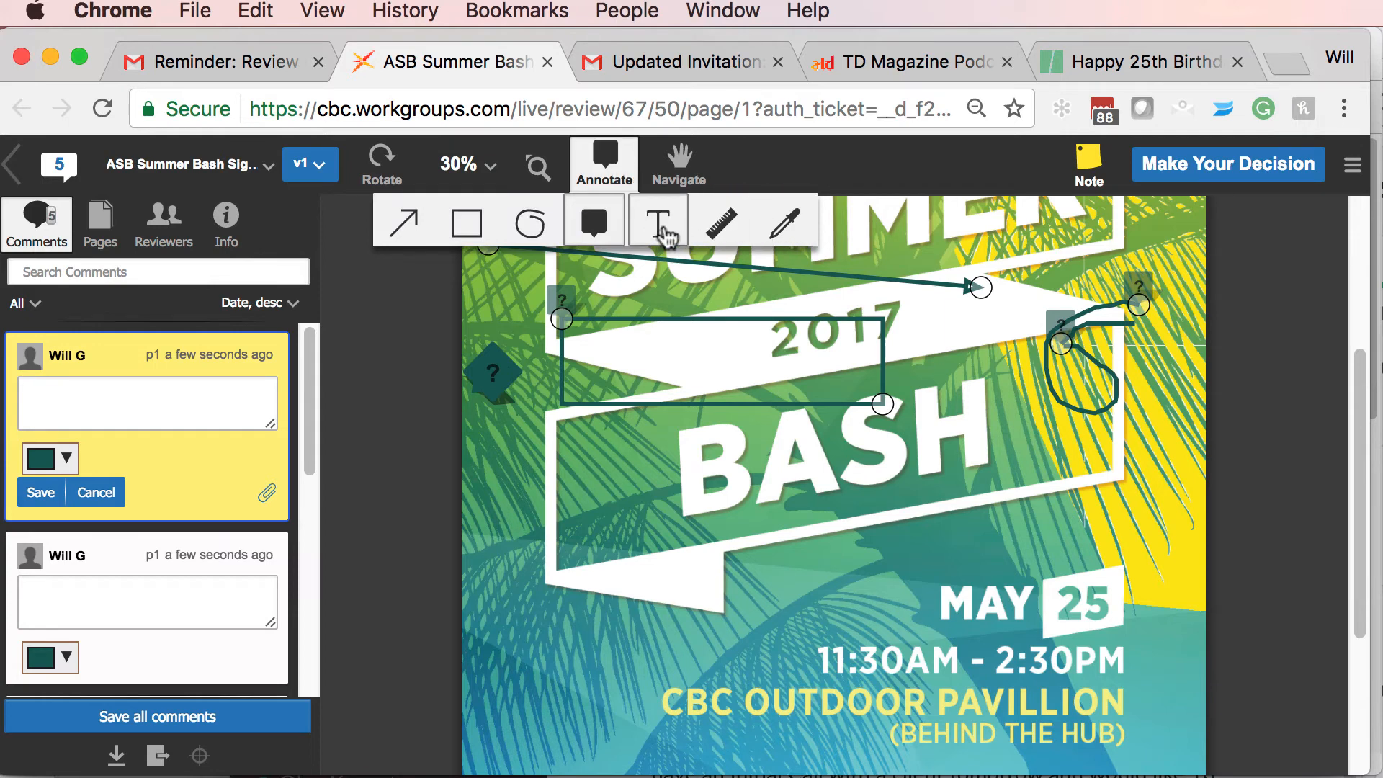
{"action": "left_click", "coordinate": [661, 227]}
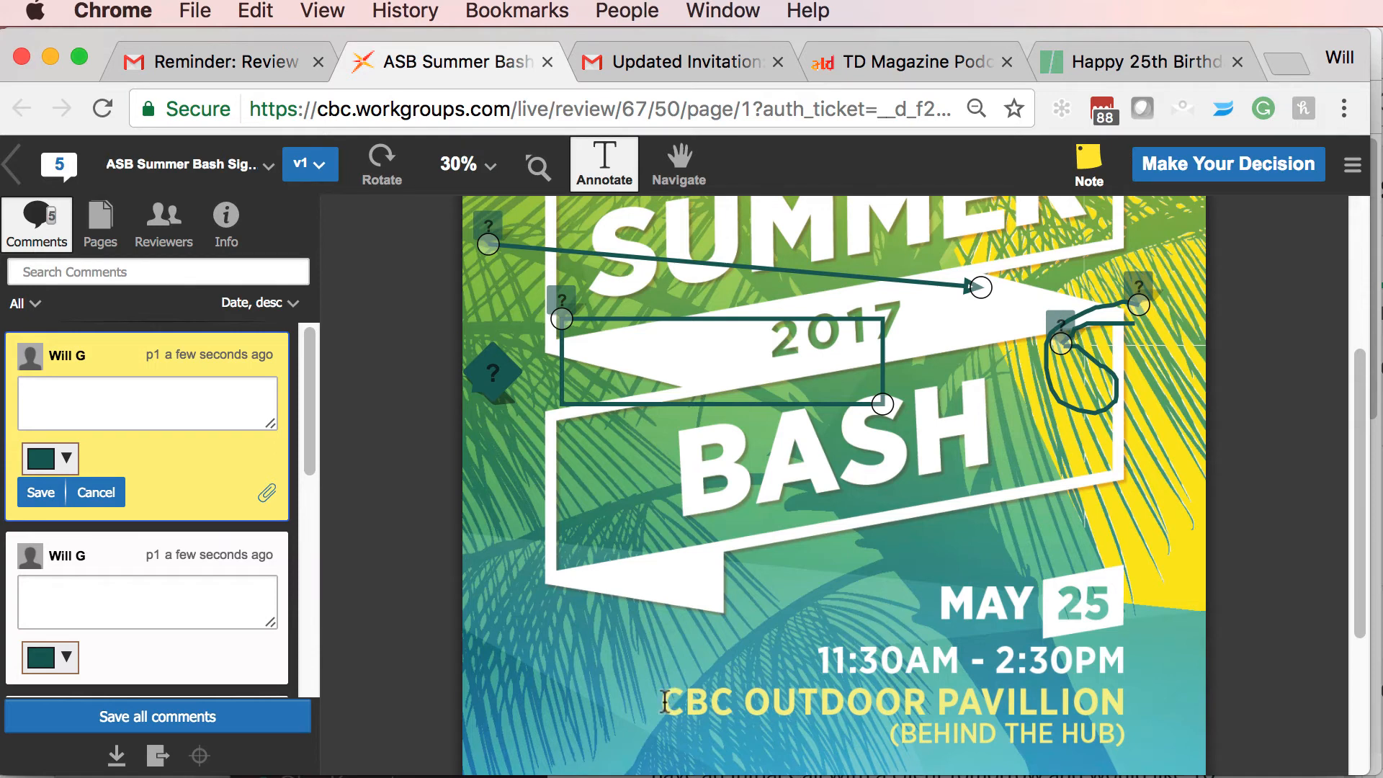
{"action": "left_click_drag", "start_coordinate": [665, 703], "coordinate": [922, 704]}
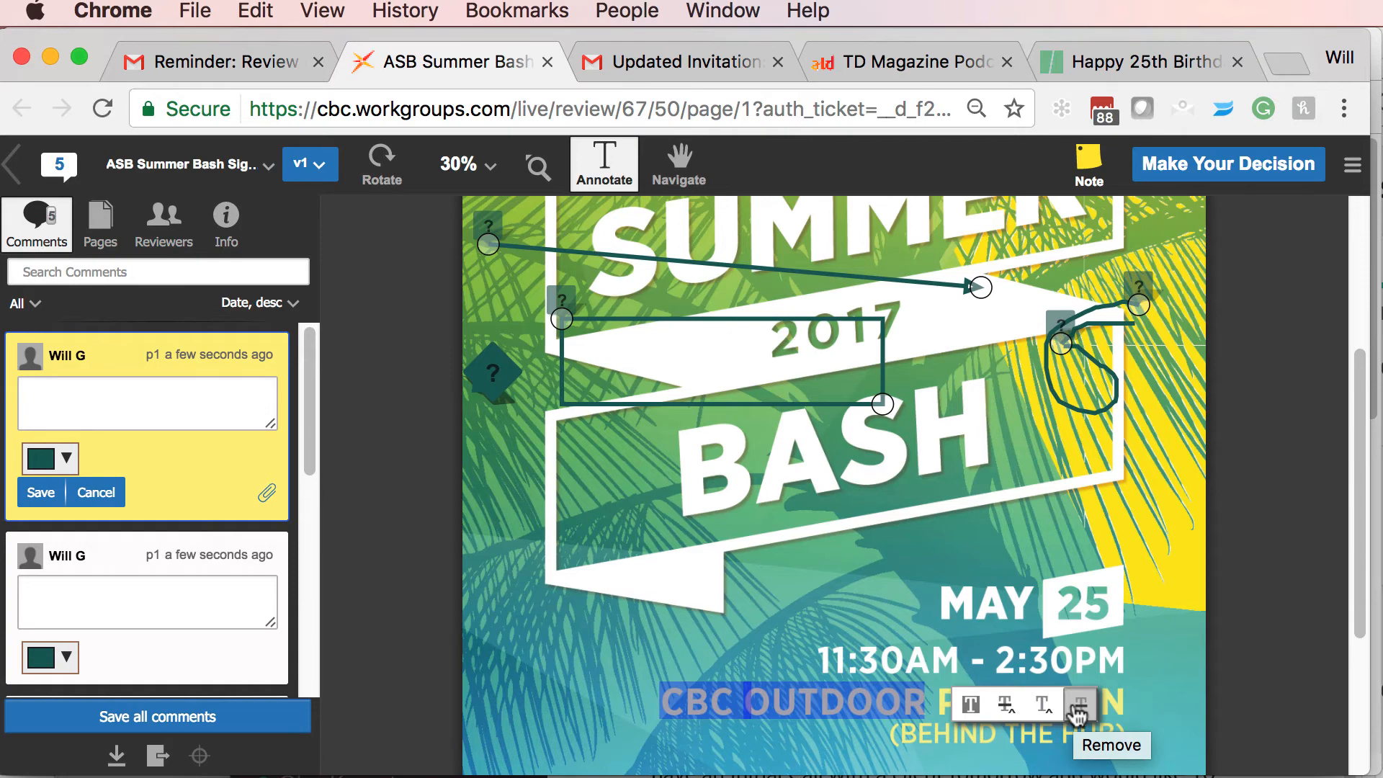
{"action": "left_click", "coordinate": [1008, 704]}
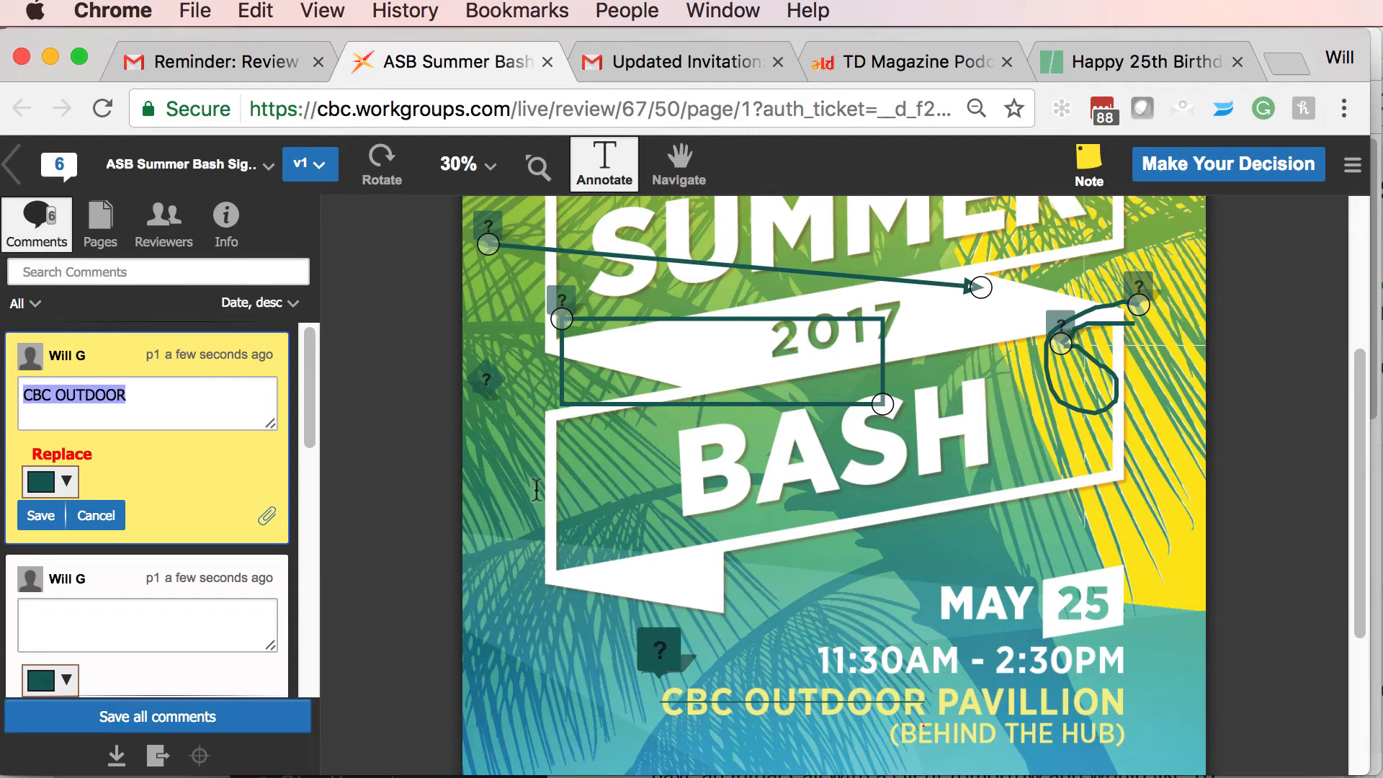
Replace the prefilled text of the CBC OUTDOOR comment with "Please replace with attached:"
{"action": "left_click_drag", "start_coordinate": [159, 400], "coordinate": [6, 405]}
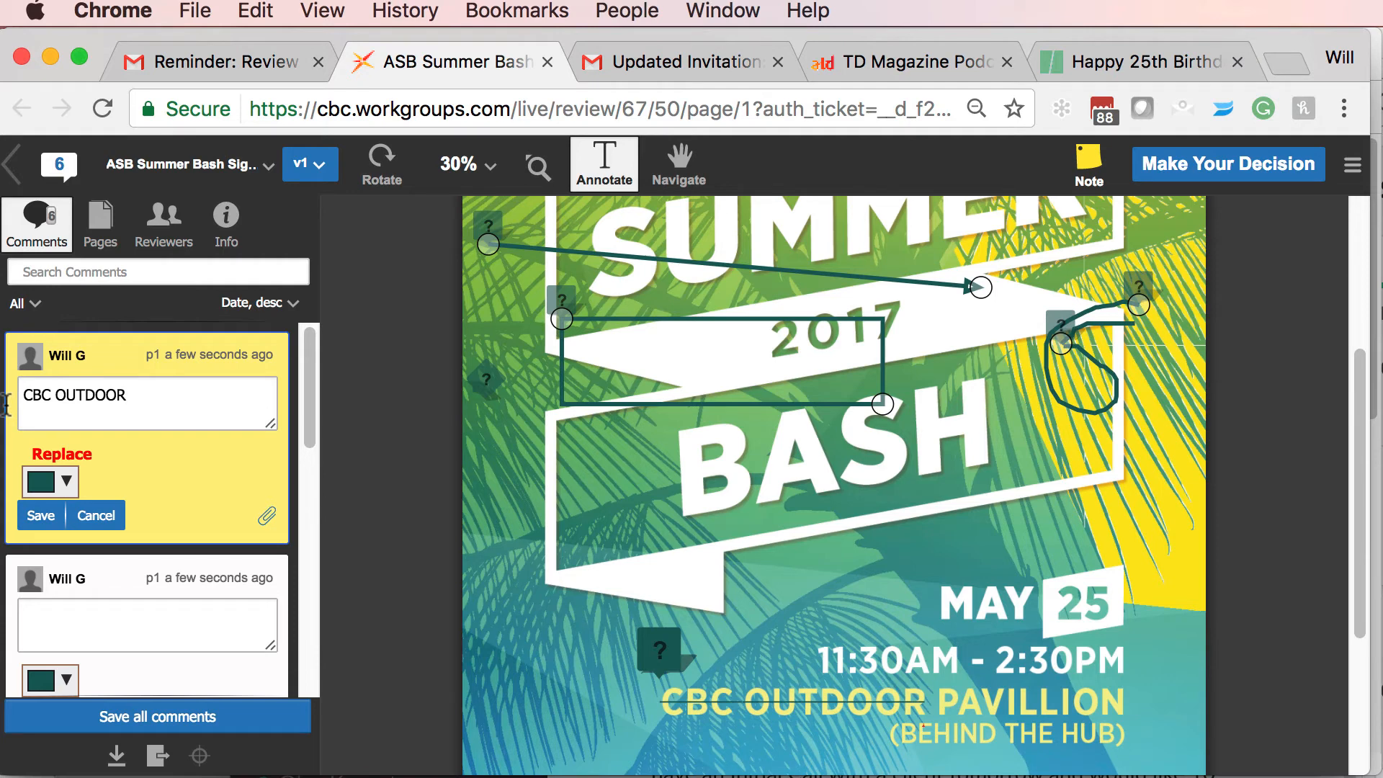
{"action": "left_click_drag", "start_coordinate": [6, 406], "coordinate": [3, 395]}
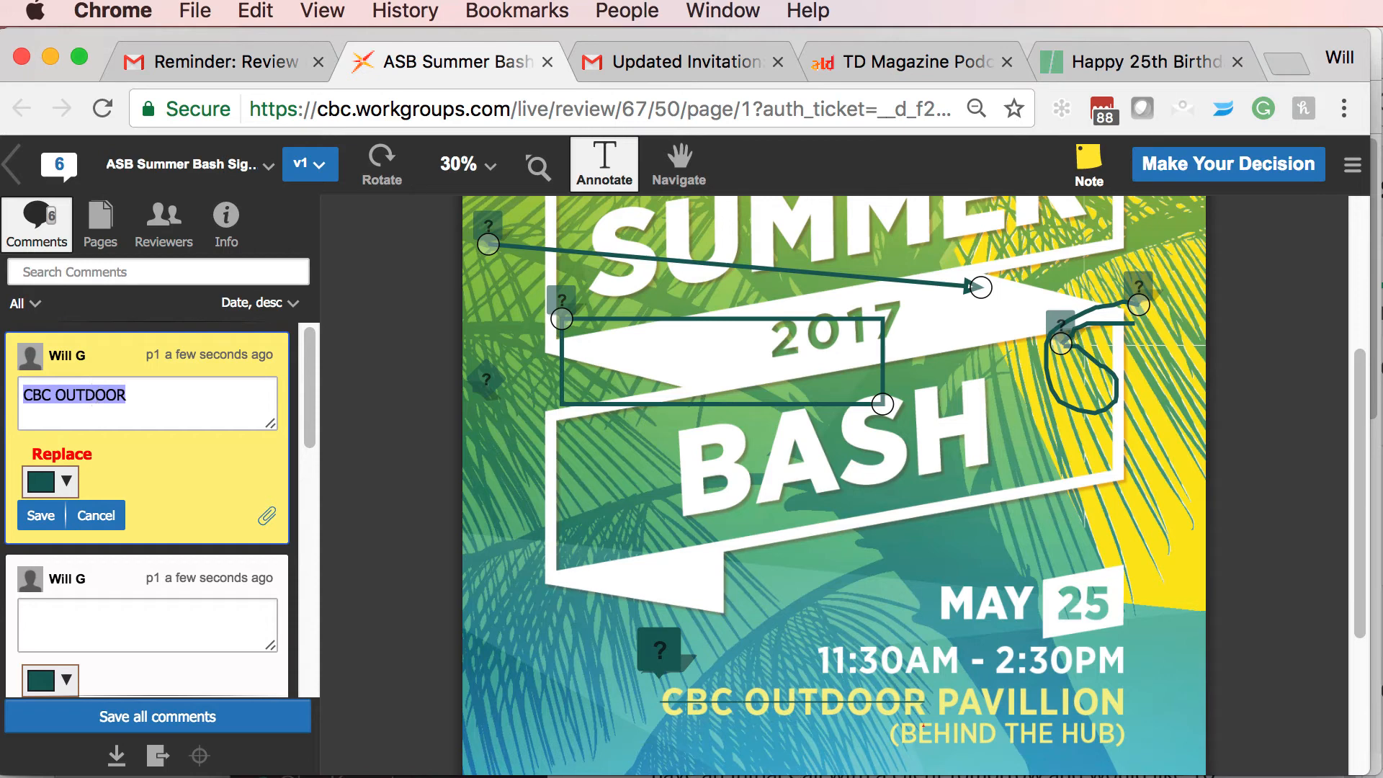
{"action": "type", "text": "Pleaase"}
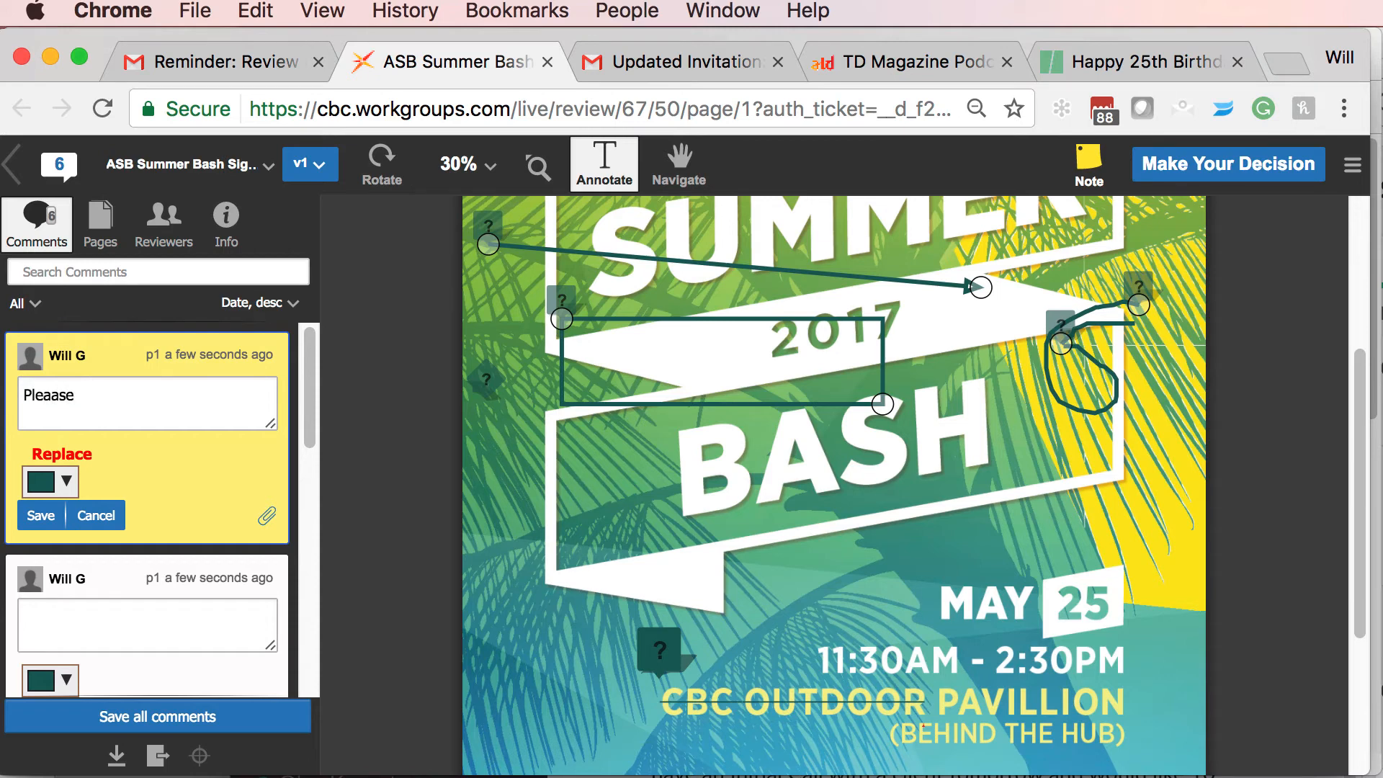
{"action": "key", "text": "BackSpace"}
{"action": "key", "text": "BackSpace"}
{"action": "key", "text": "BackSpace"}
{"action": "type", "text": "se replace with"}
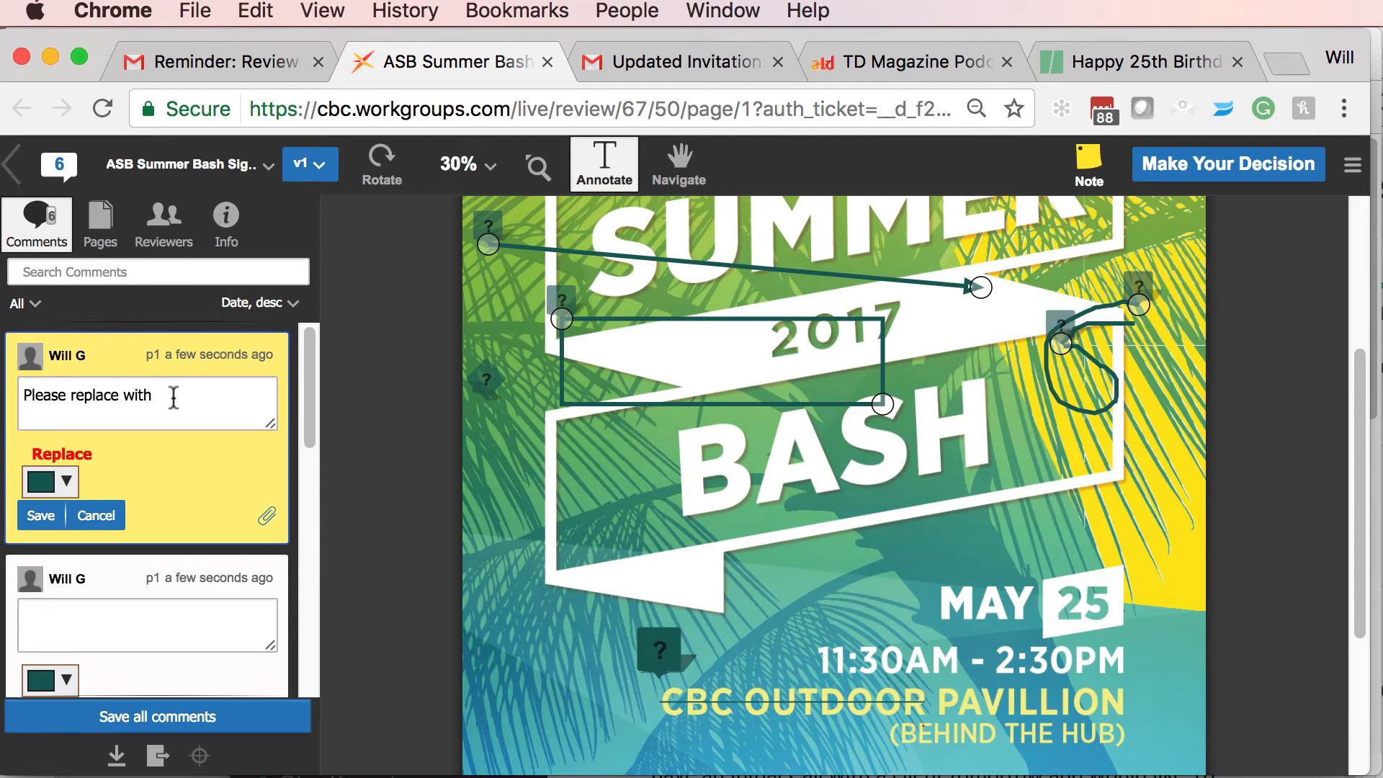
{"action": "type", "text": "attached:"}
Attach the desktop file Screen Shot 2017-05-31 at 3.31.49 PM to the CBC OUTDOOR replacement comment
{"action": "left_click", "coordinate": [261, 516]}
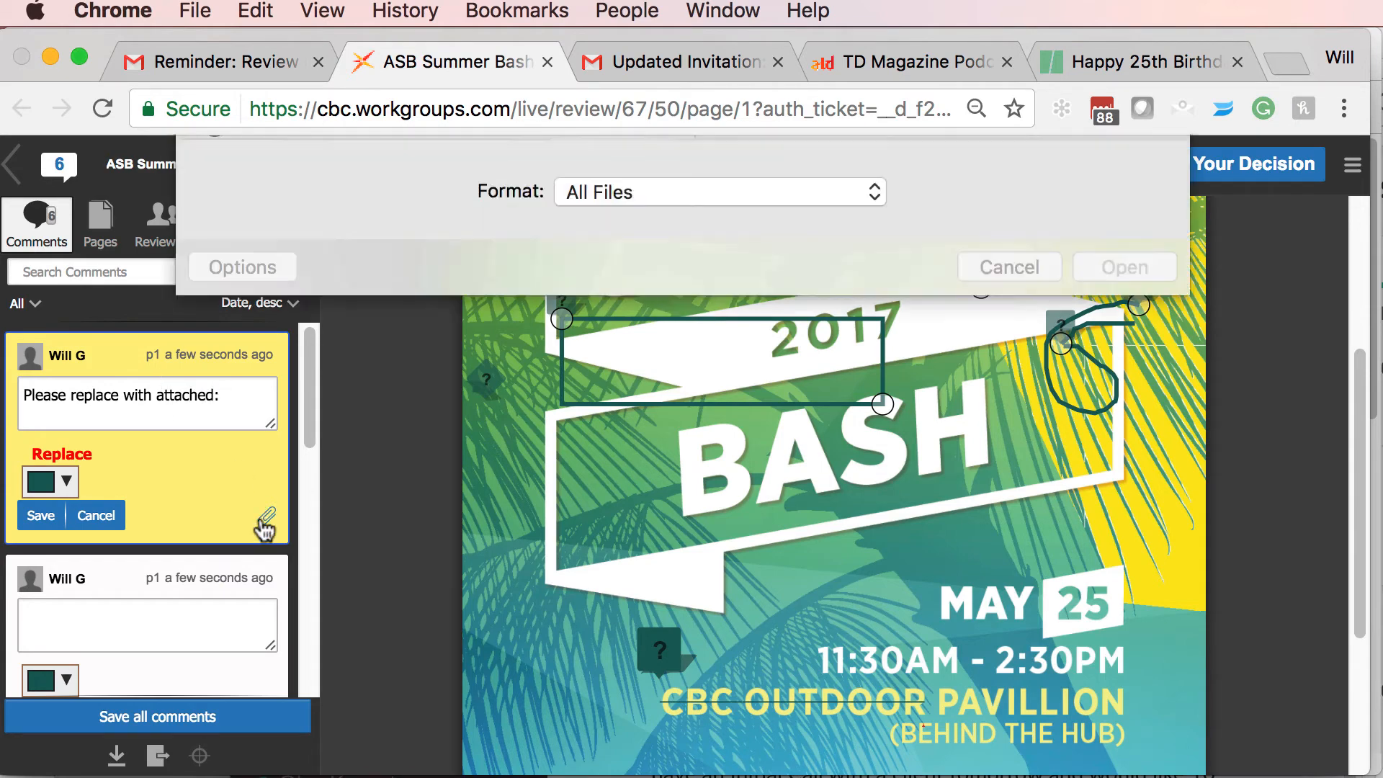
{"action": "left_click", "coordinate": [820, 242]}
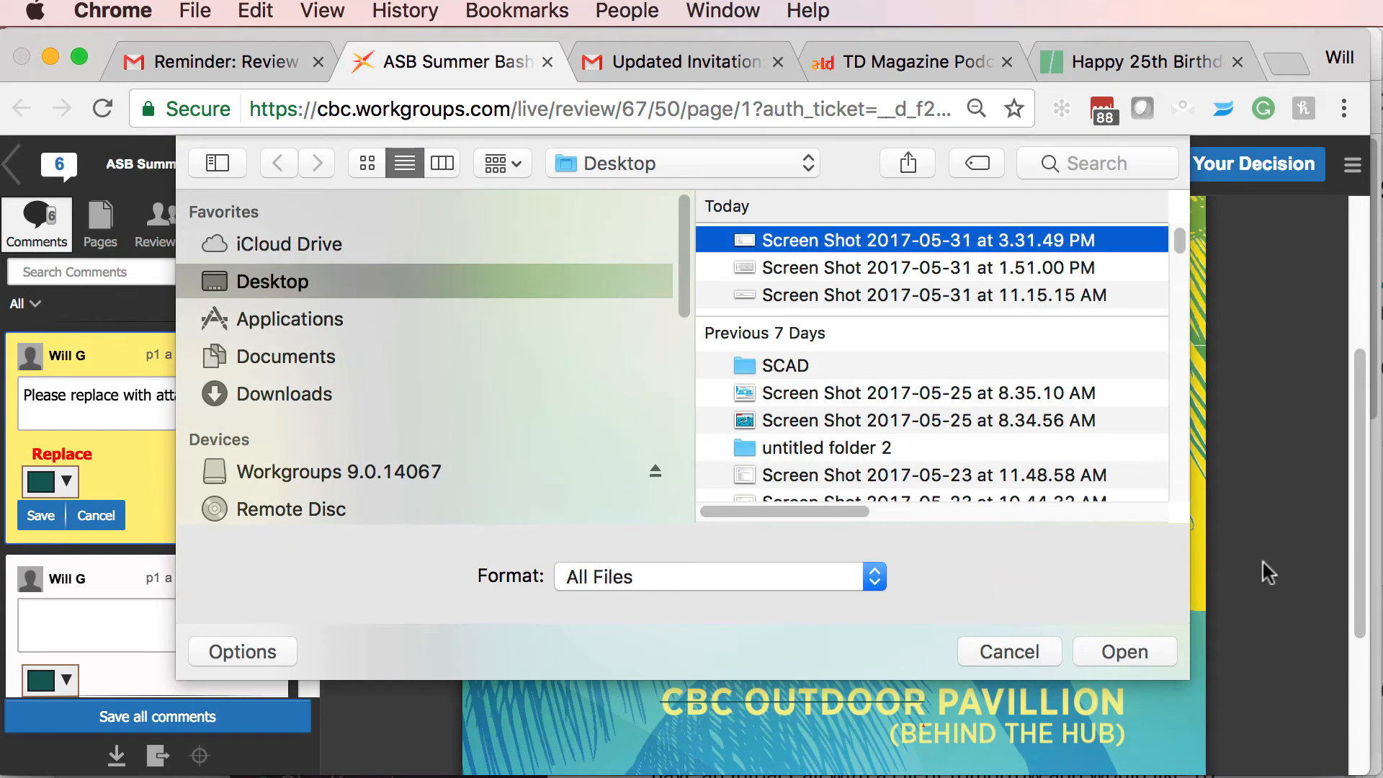
{"action": "left_click", "coordinate": [1125, 652]}
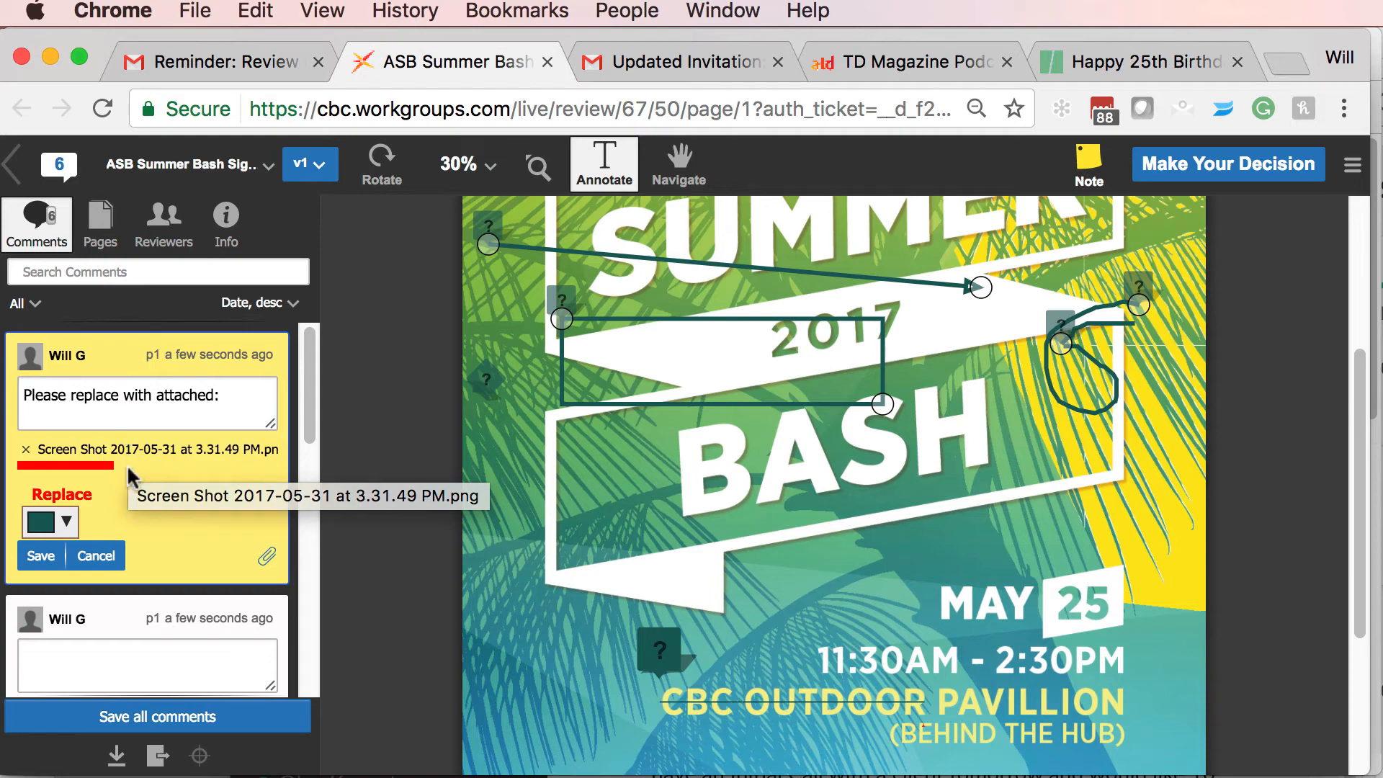
Draw a horizontal measurement annotation across the poster's width just below BASH, adjusting its end at the poster's left edge
{"action": "left_click", "coordinate": [593, 178]}
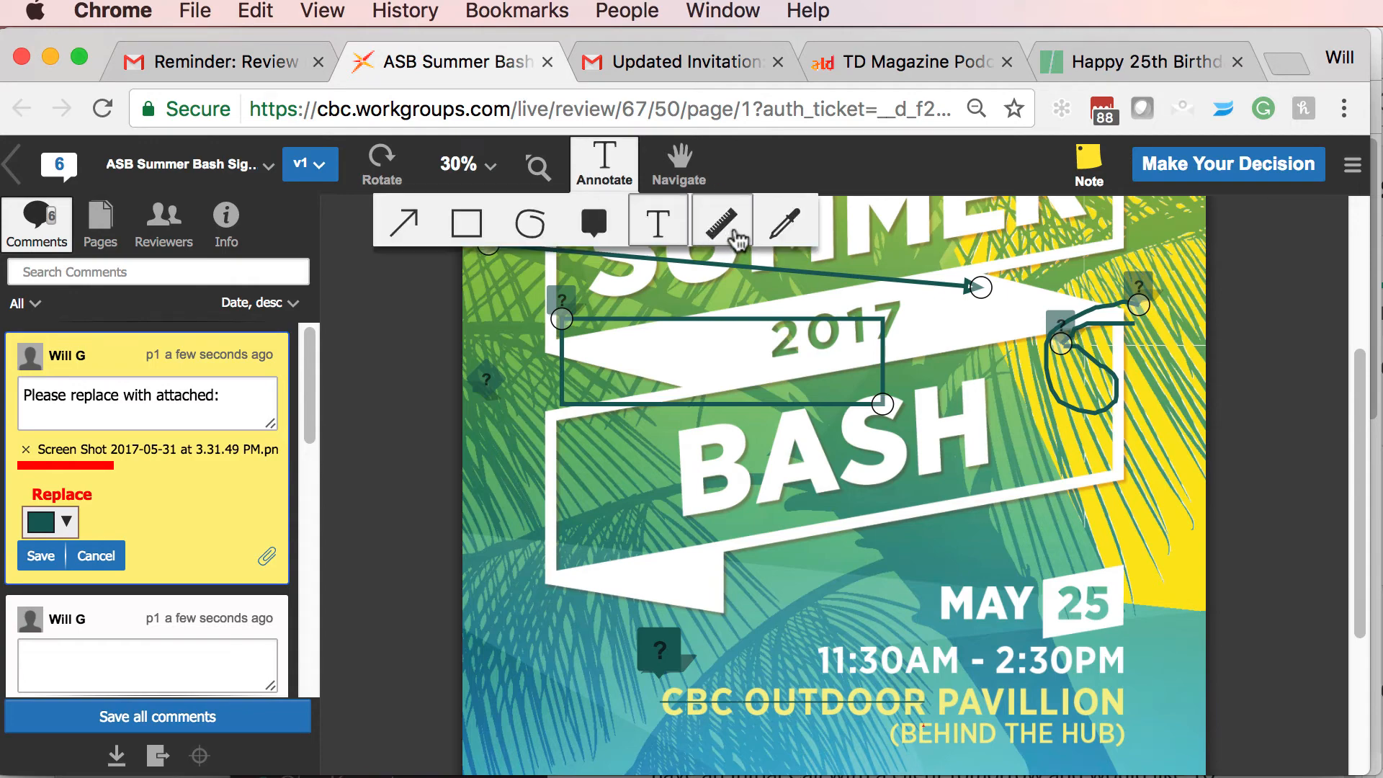
{"action": "left_click", "coordinate": [723, 225]}
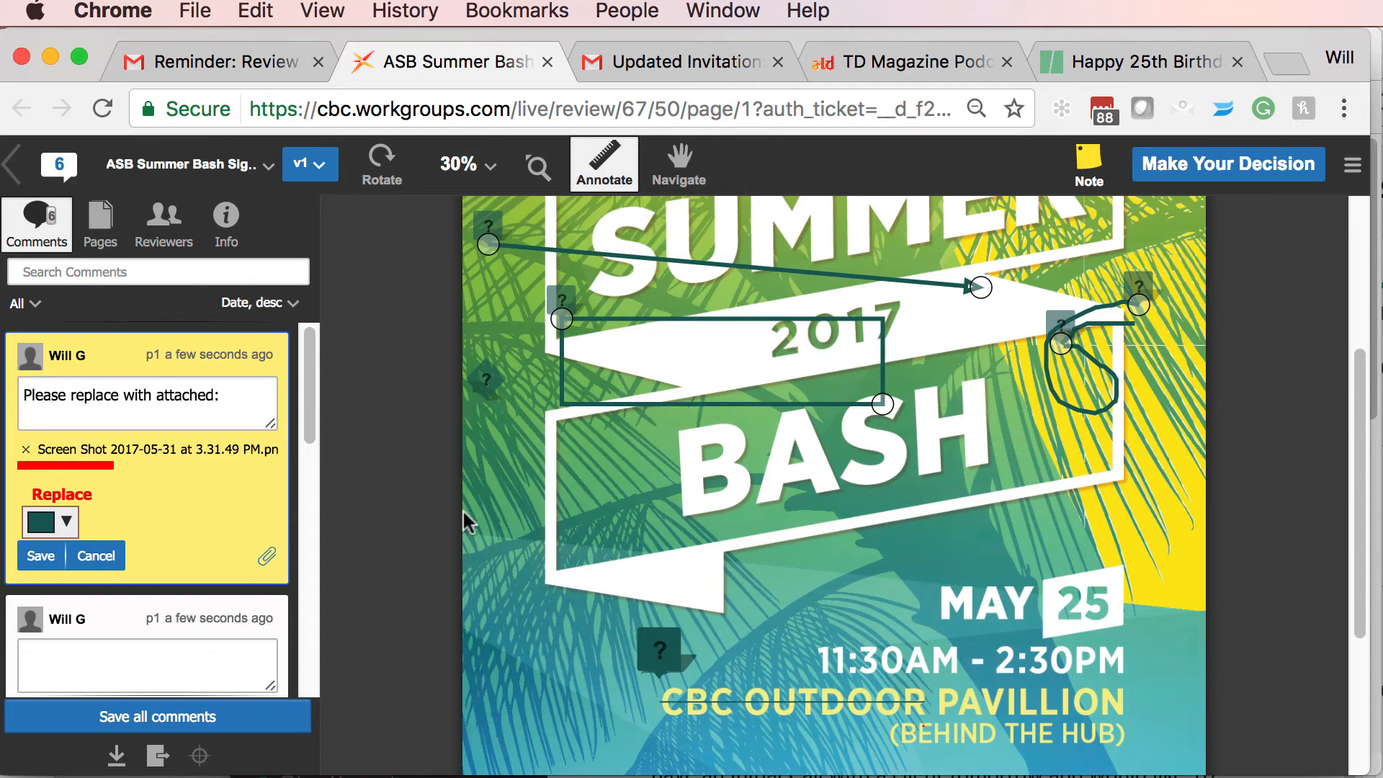
{"action": "left_click_drag", "start_coordinate": [464, 518], "coordinate": [1220, 520]}
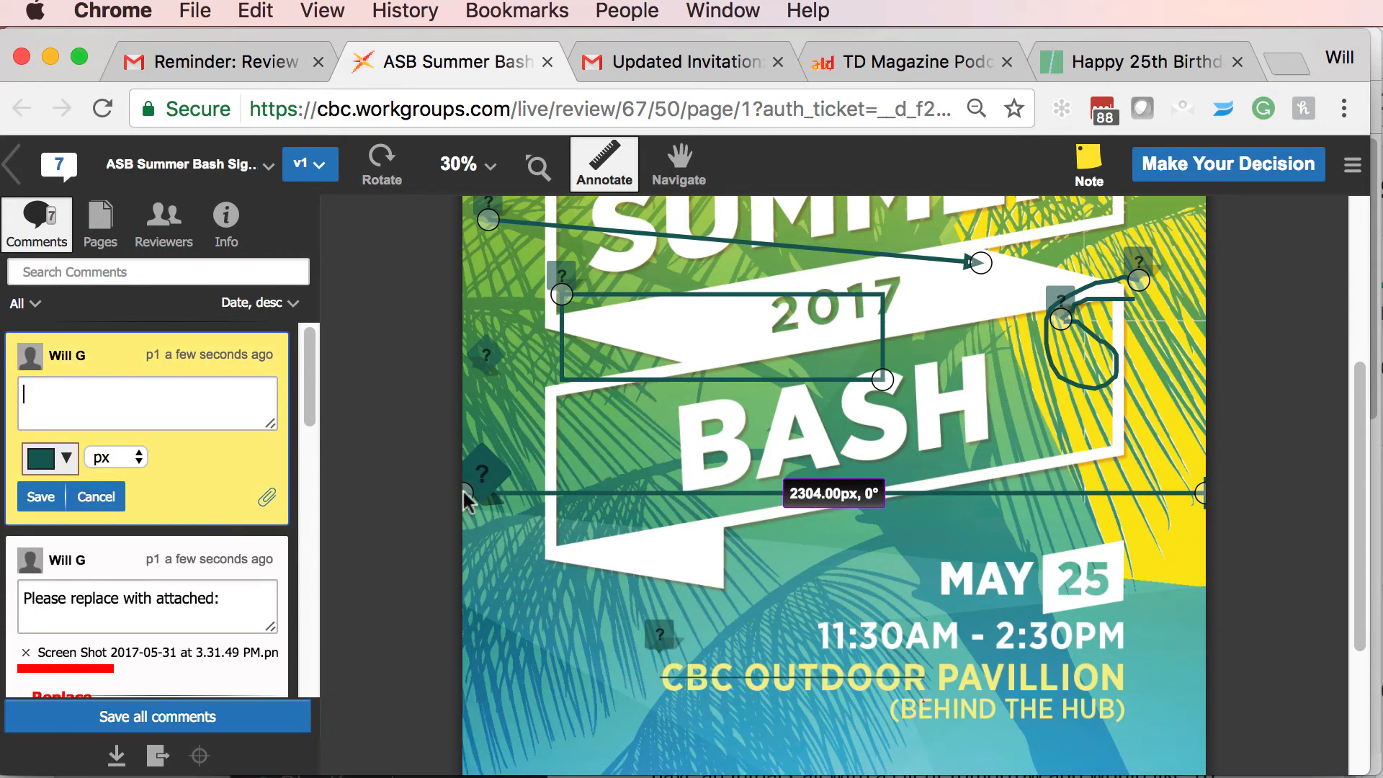
{"action": "left_click_drag", "start_coordinate": [467, 494], "coordinate": [395, 500]}
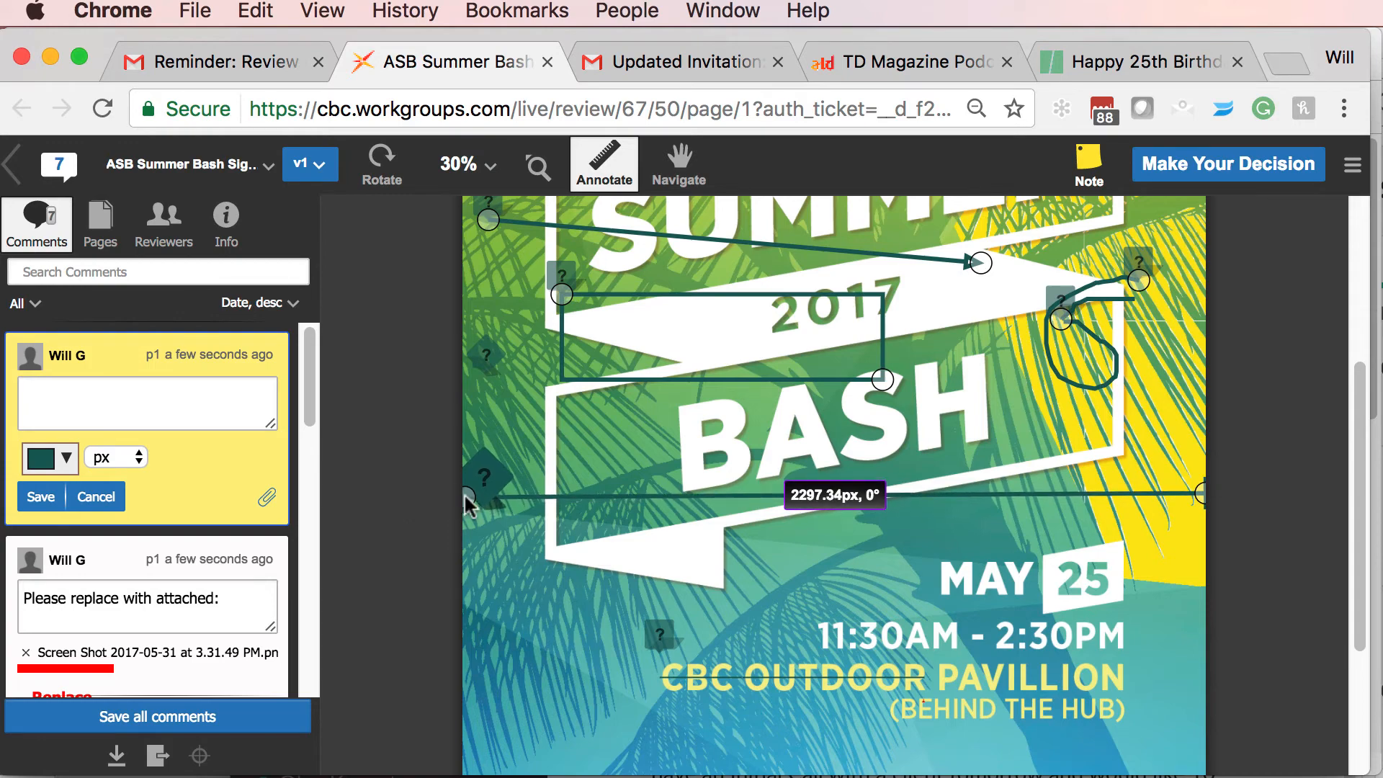
Switch the measurement annotation's unit to inches and finally to centimetres
{"action": "left_click", "coordinate": [118, 457]}
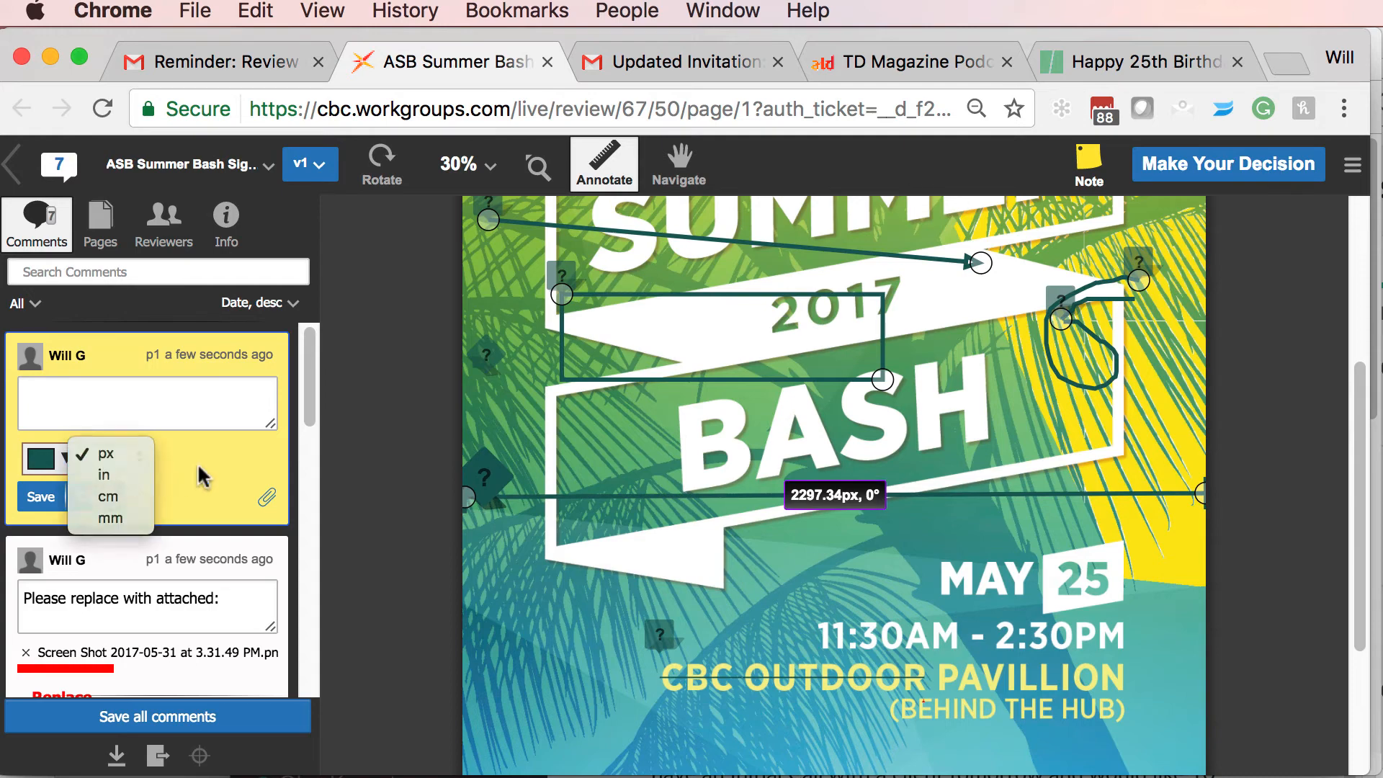
{"action": "left_click", "coordinate": [197, 463]}
{"action": "left_click", "coordinate": [135, 452]}
{"action": "left_click", "coordinate": [113, 476]}
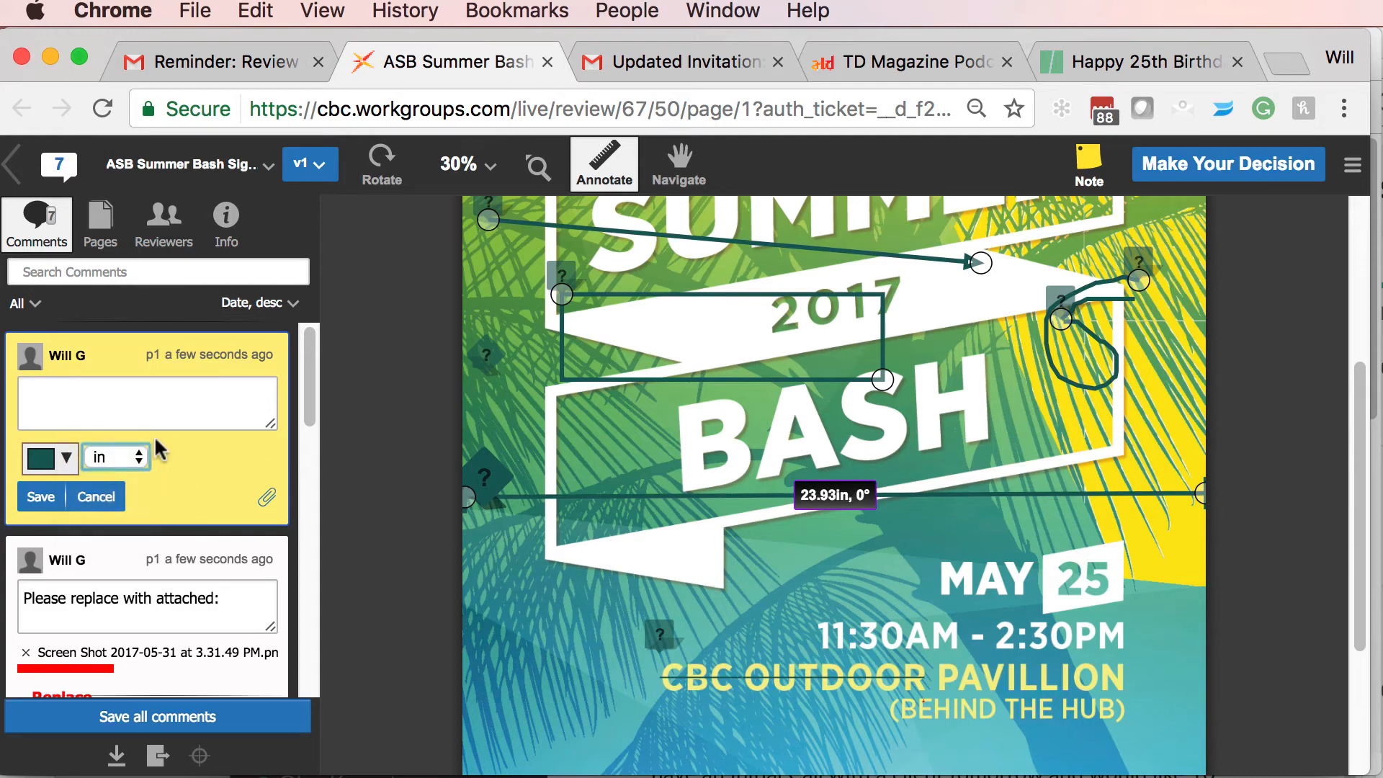
{"action": "left_click", "coordinate": [144, 454]}
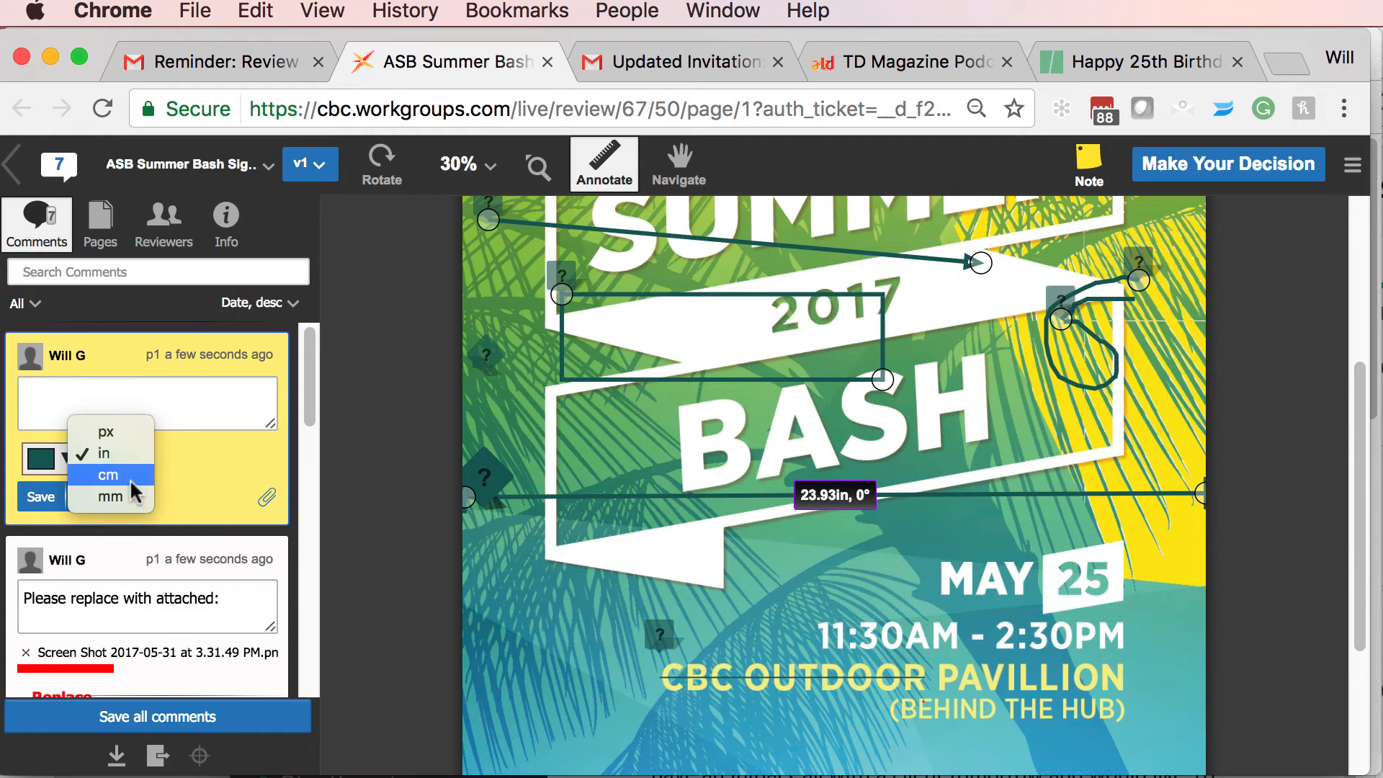
{"action": "left_click", "coordinate": [131, 472]}
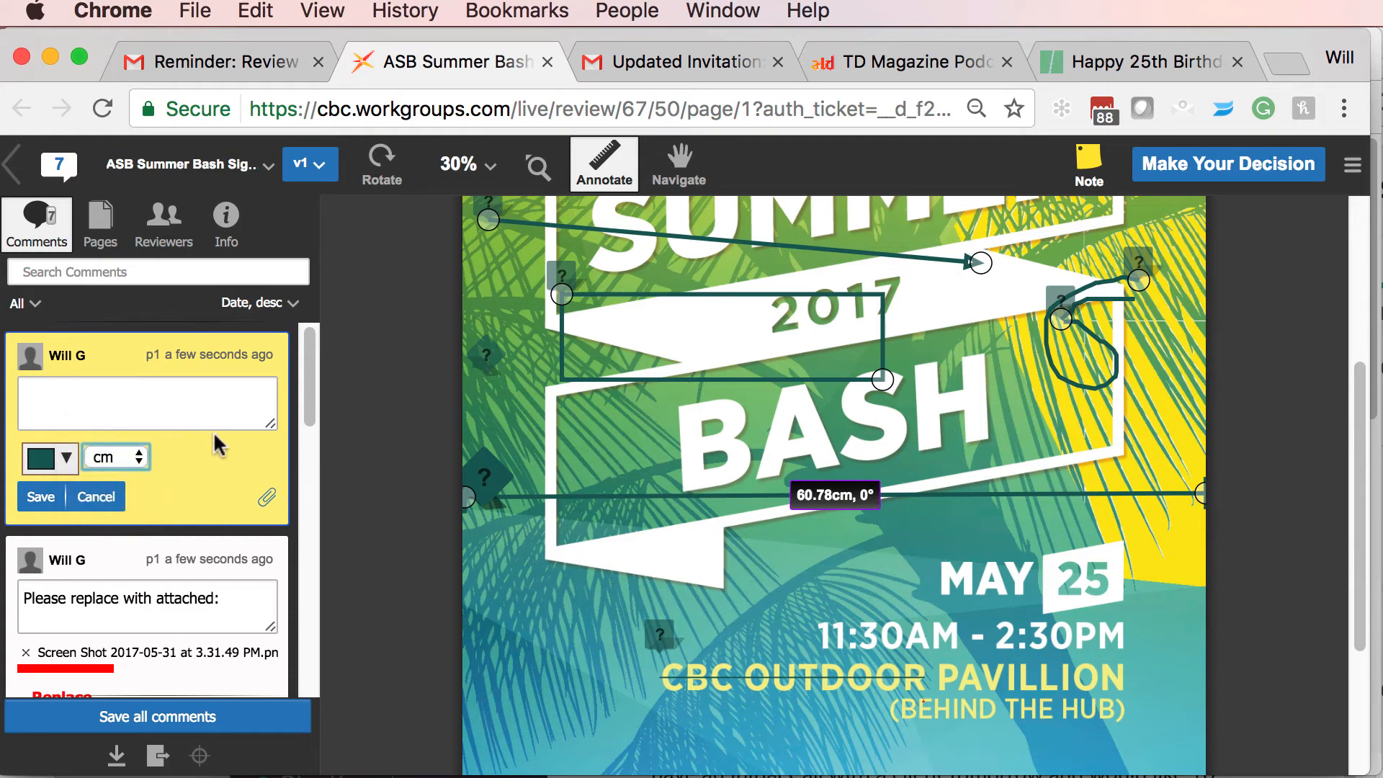
Sample the green background color just below the BASH banner with the color picker and set its format to CMYK
{"action": "left_click", "coordinate": [604, 167]}
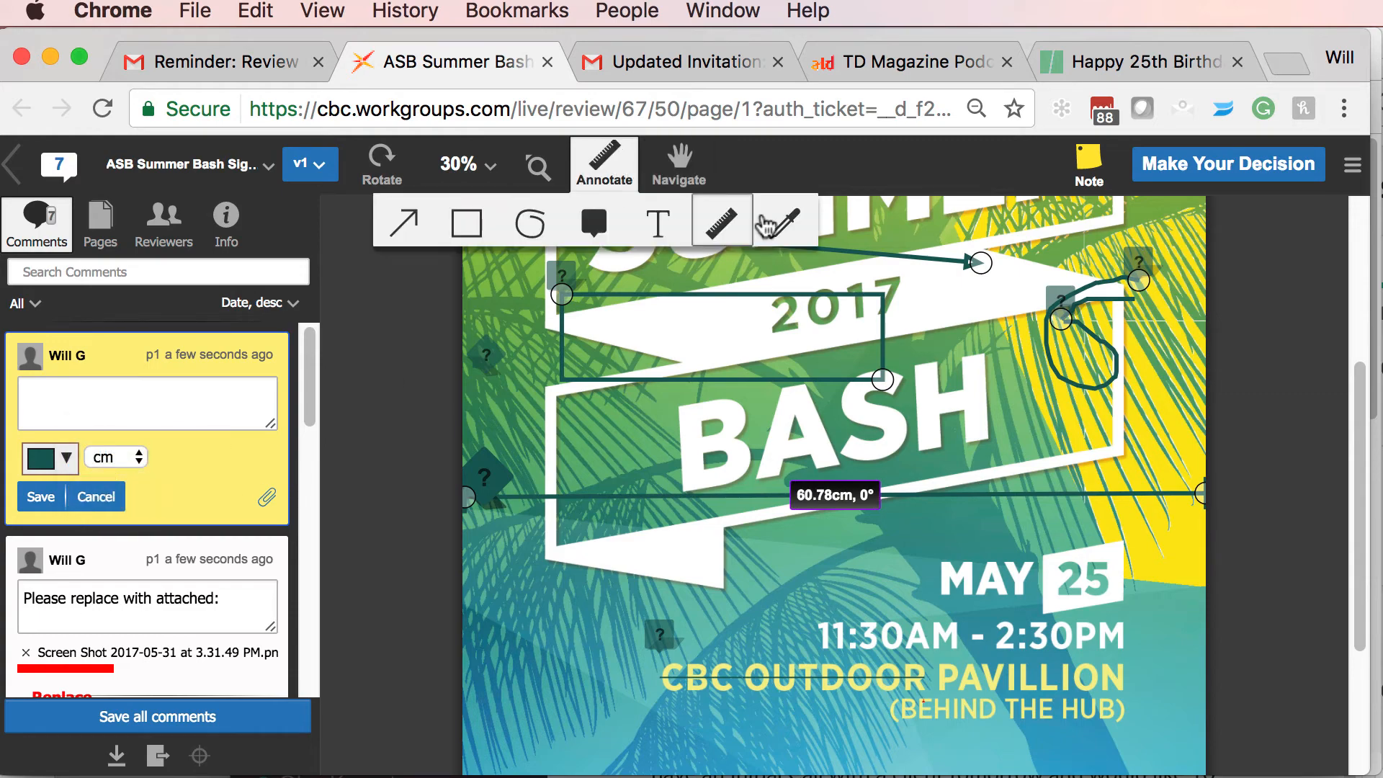
{"action": "left_click", "coordinate": [808, 226]}
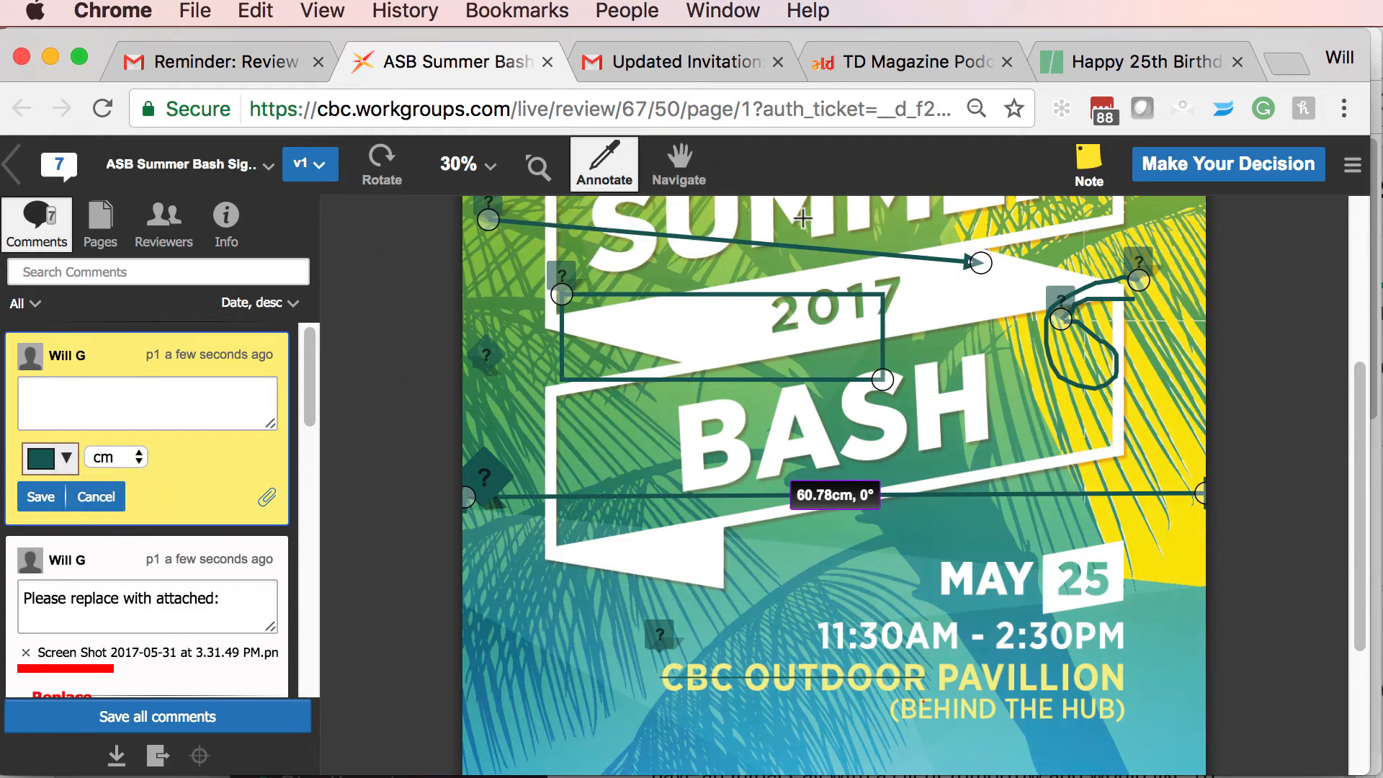
{"action": "left_click", "coordinate": [808, 554]}
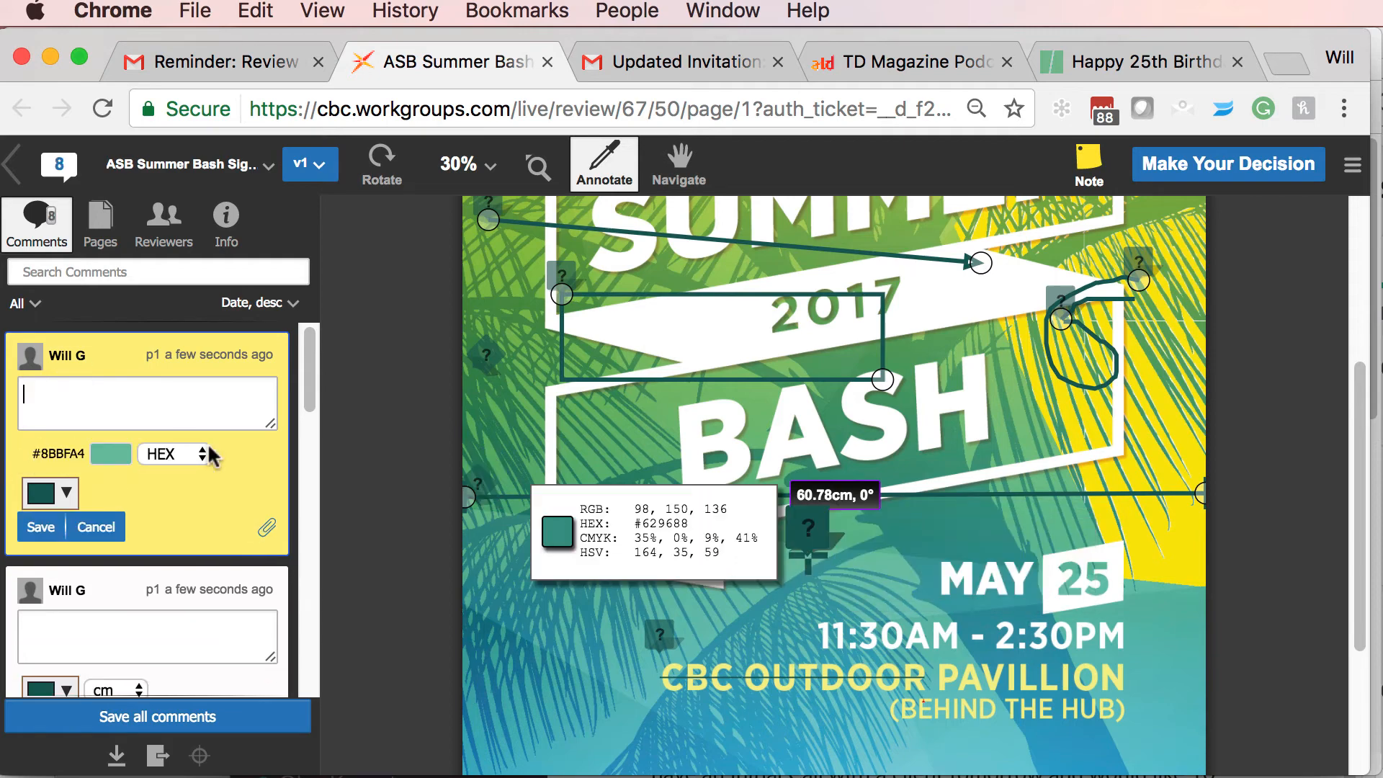
{"action": "left_click", "coordinate": [177, 453]}
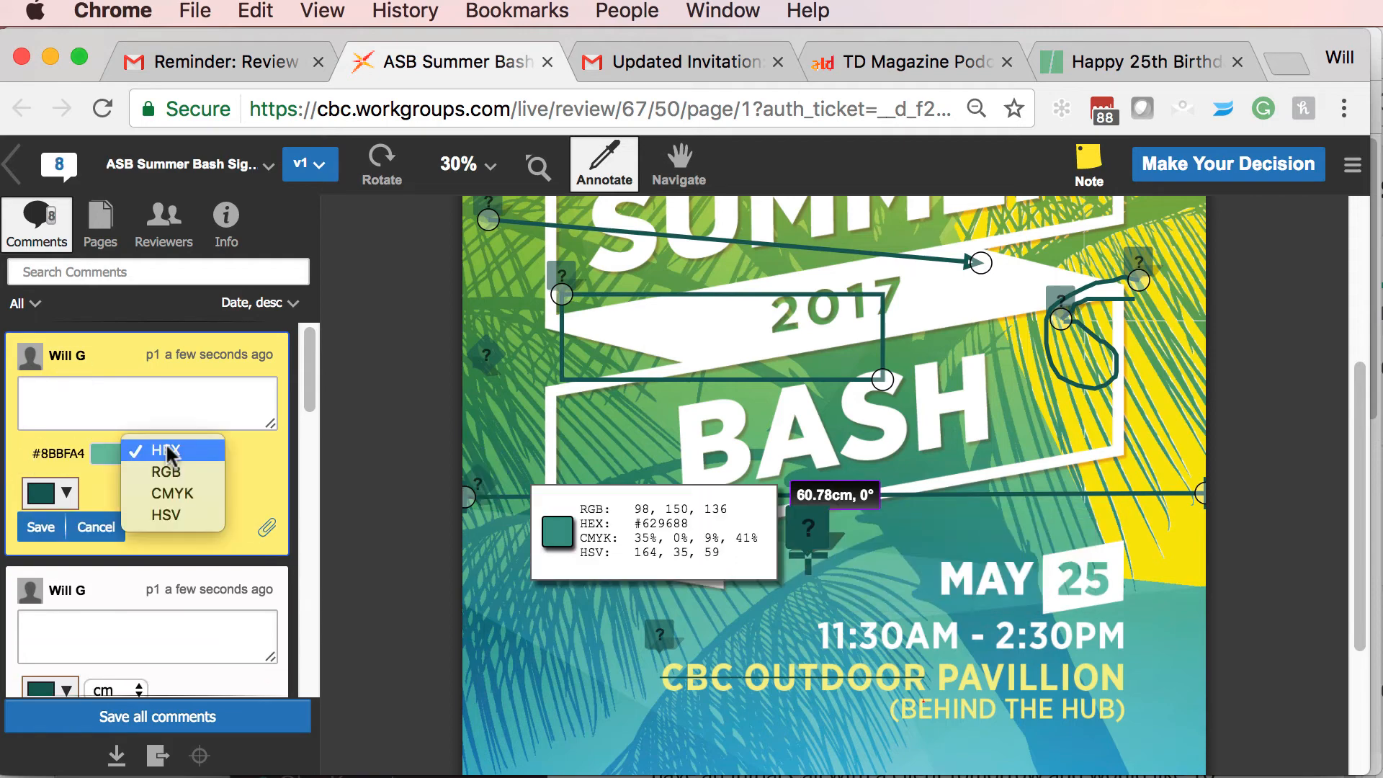
Enter the comment "Please change this color to presribed." for the color sample and save all comments
{"action": "left_click", "coordinate": [139, 384]}
{"action": "type", "text": "Please cahnge"}
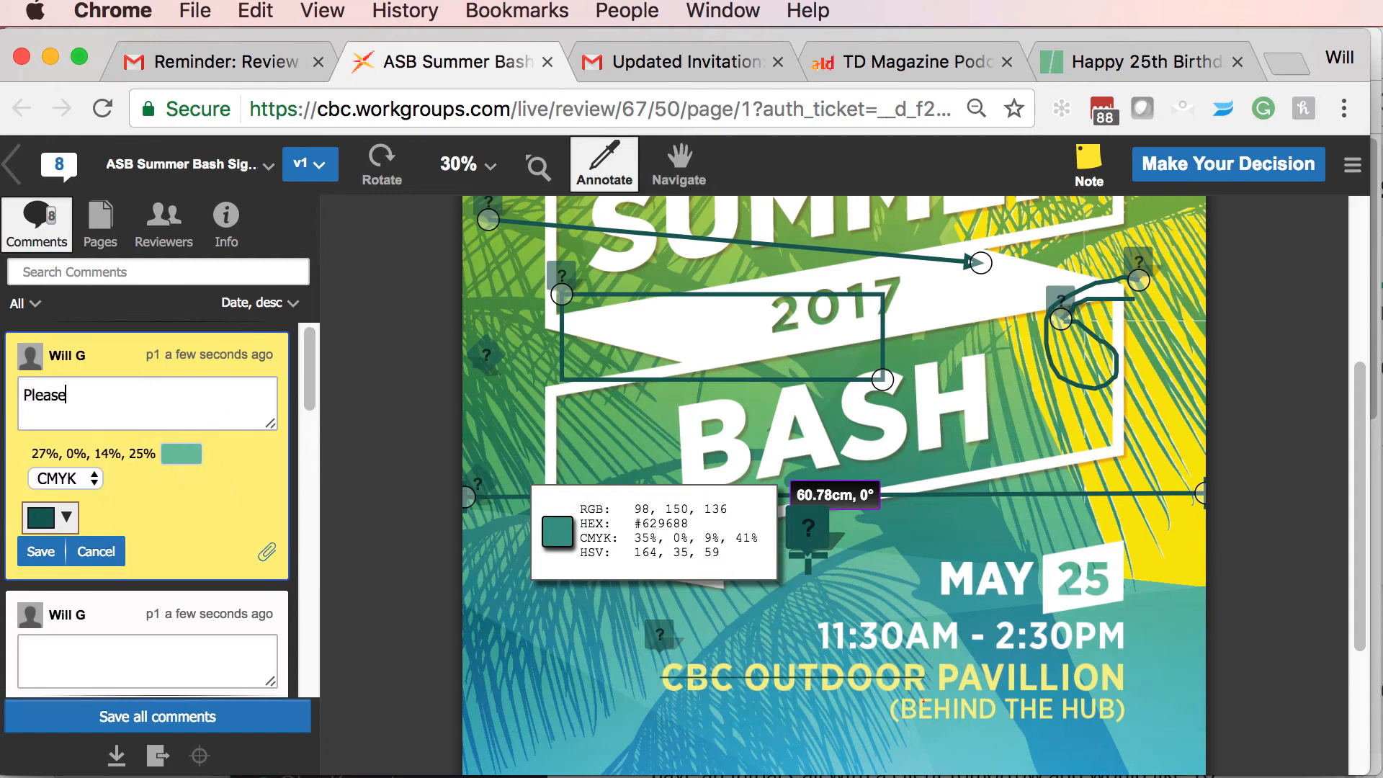
{"action": "key", "text": "BackSpace"}
{"action": "key", "text": "BackSpace"}
{"action": "key", "text": "BackSpace"}
{"action": "key", "text": "BackSpace"}
{"action": "key", "text": "BackSpace"}
{"action": "type", "text": "hange this color "}
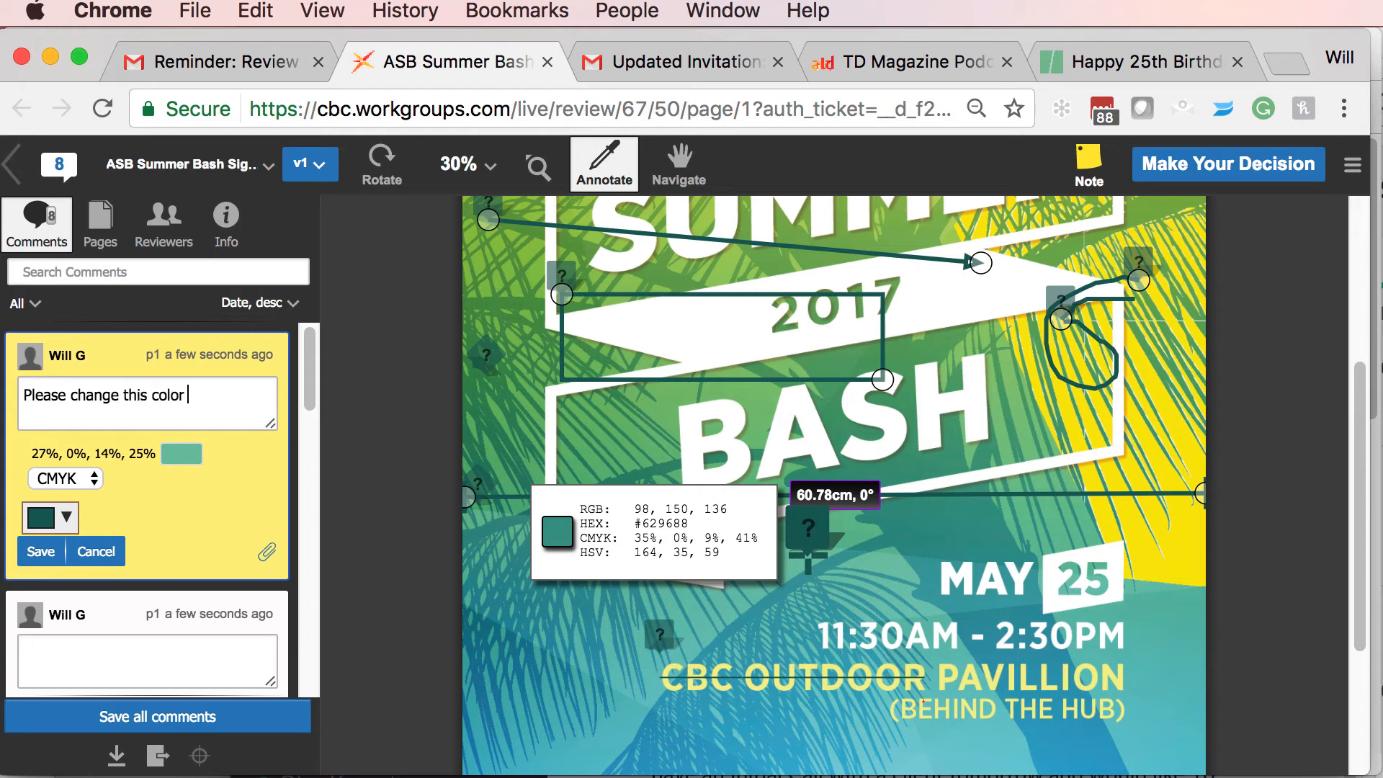
{"action": "type", "text": "to presribed."}
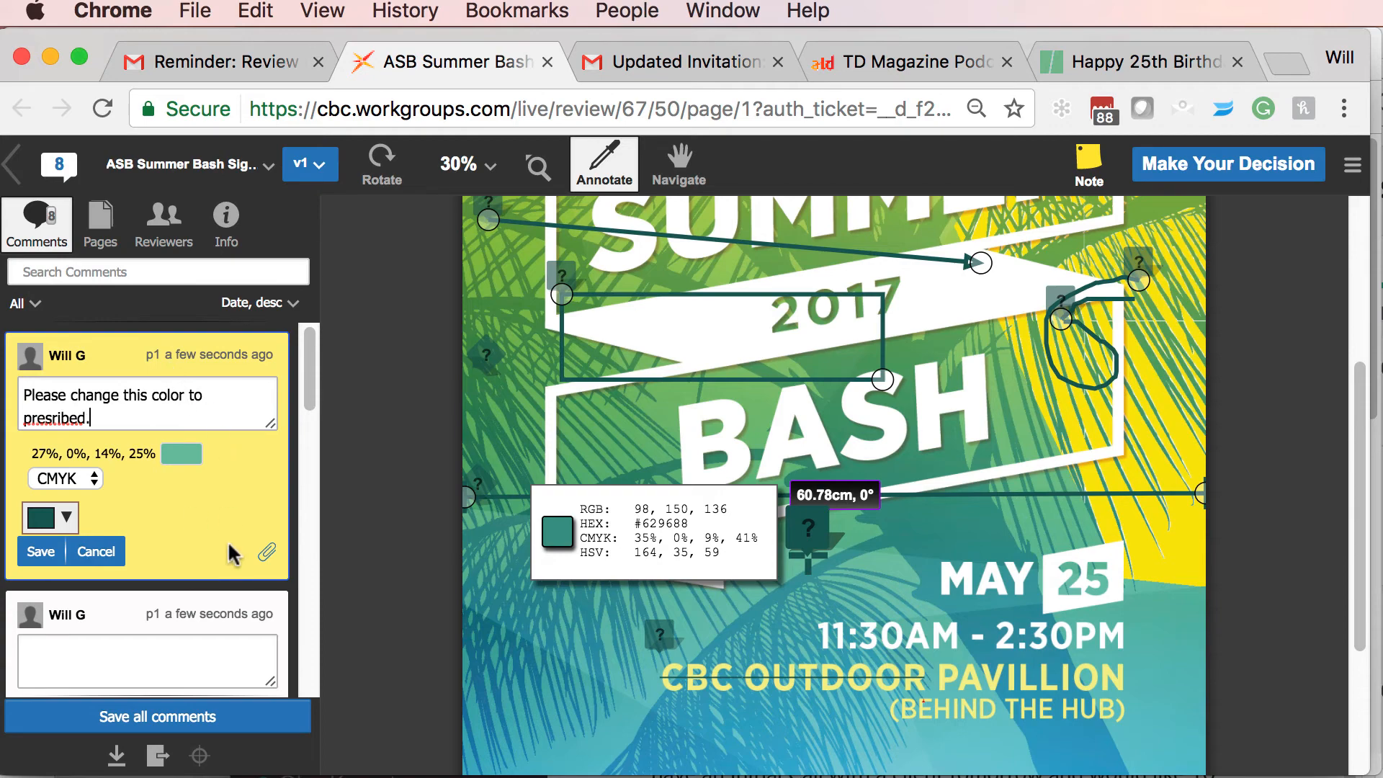
{"action": "scroll", "coordinate": [229, 558], "scroll_direction": "down", "scroll_amount": 10}
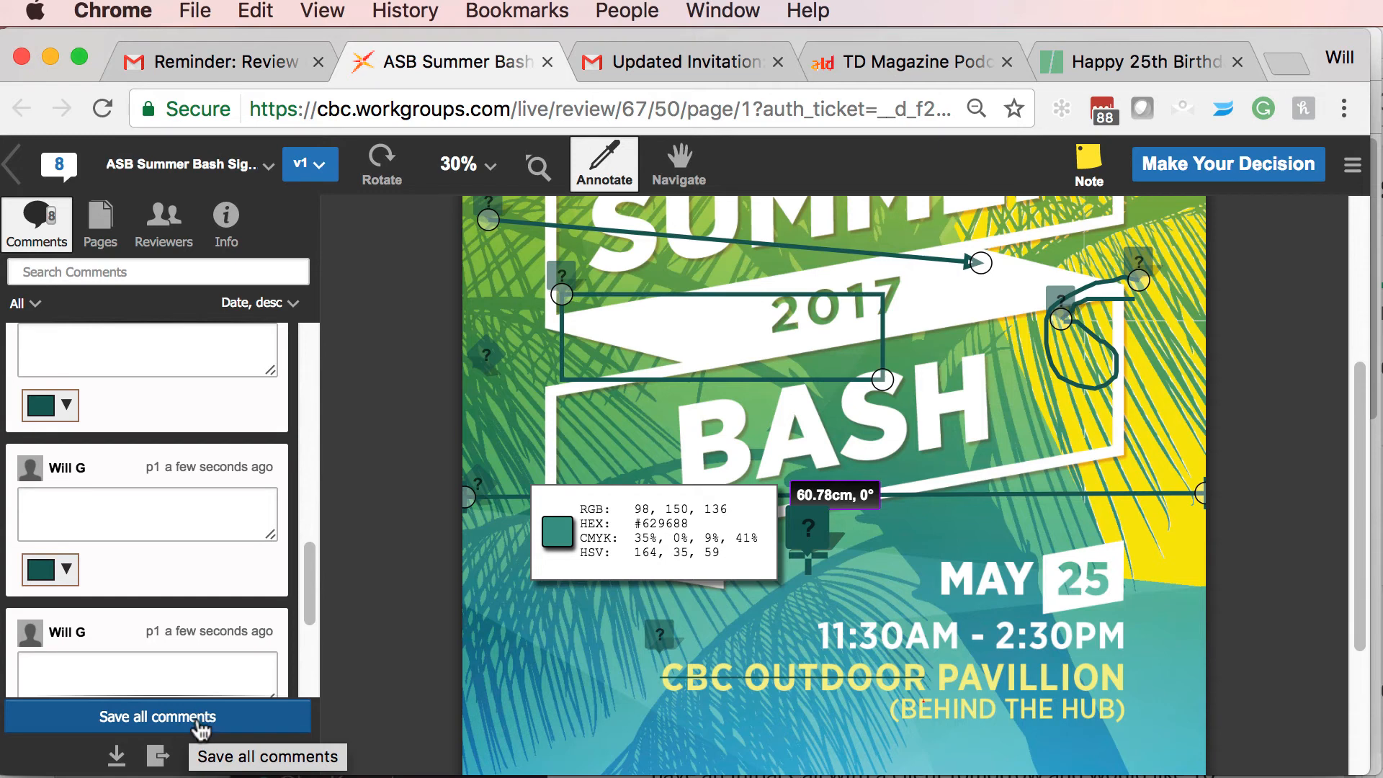
{"action": "left_click", "coordinate": [196, 729]}
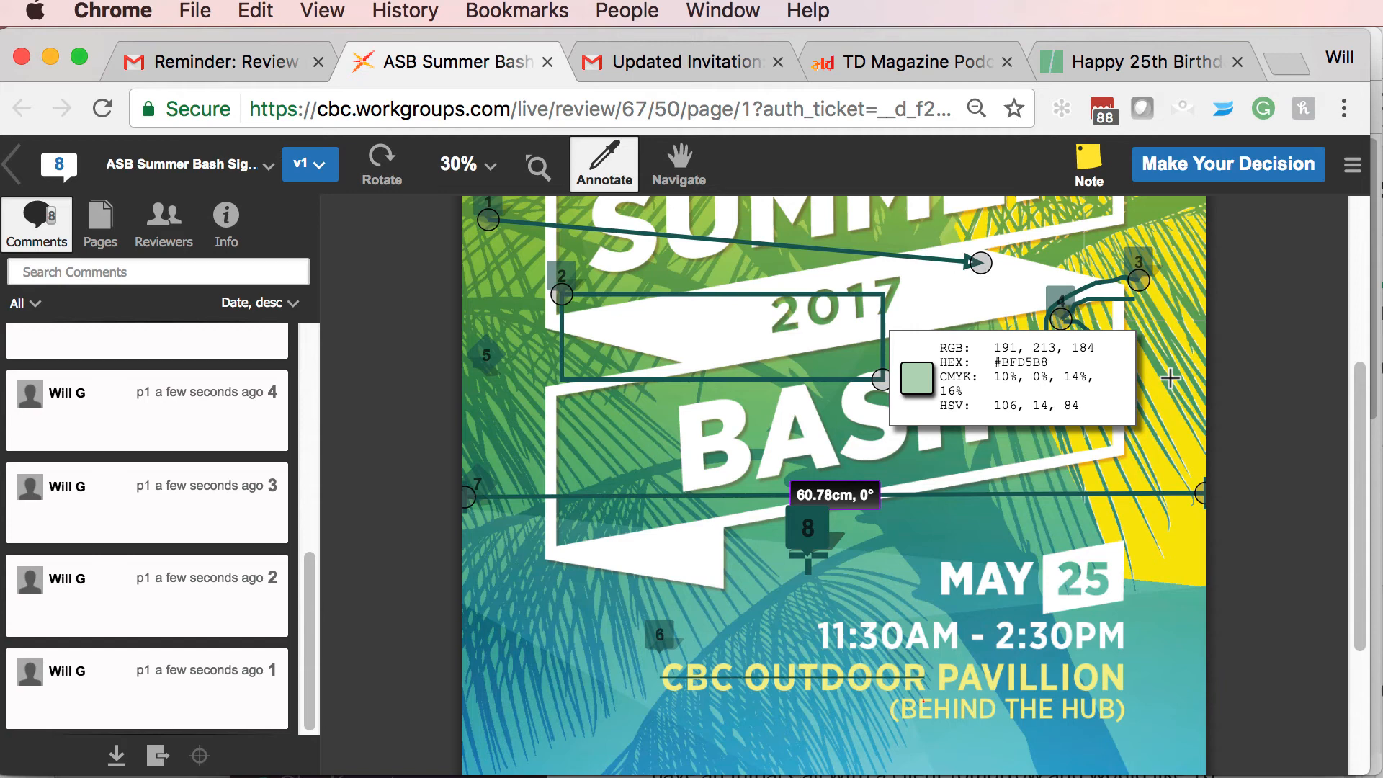
Set the proof's review status to Reject and open the list of reviewers
{"action": "left_click", "coordinate": [1251, 167]}
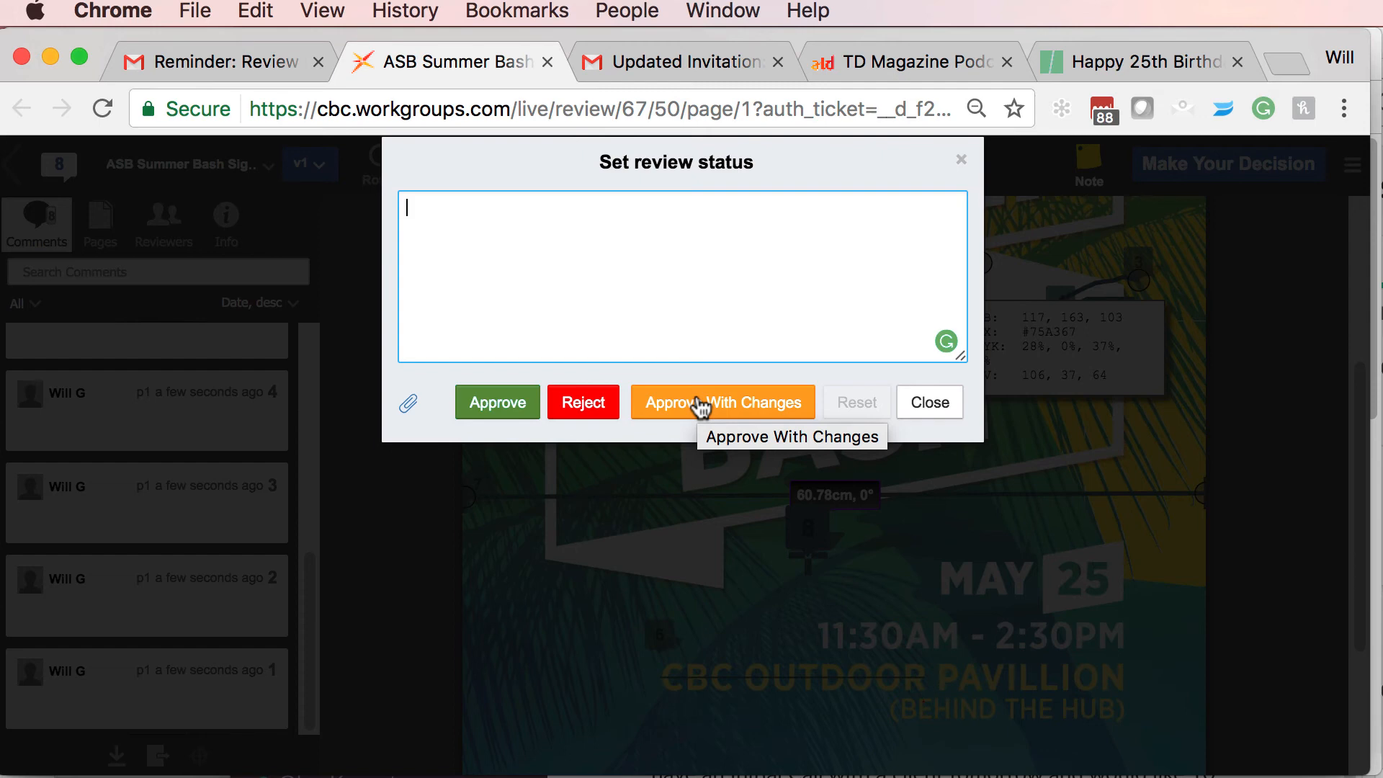
{"action": "left_click", "coordinate": [590, 405]}
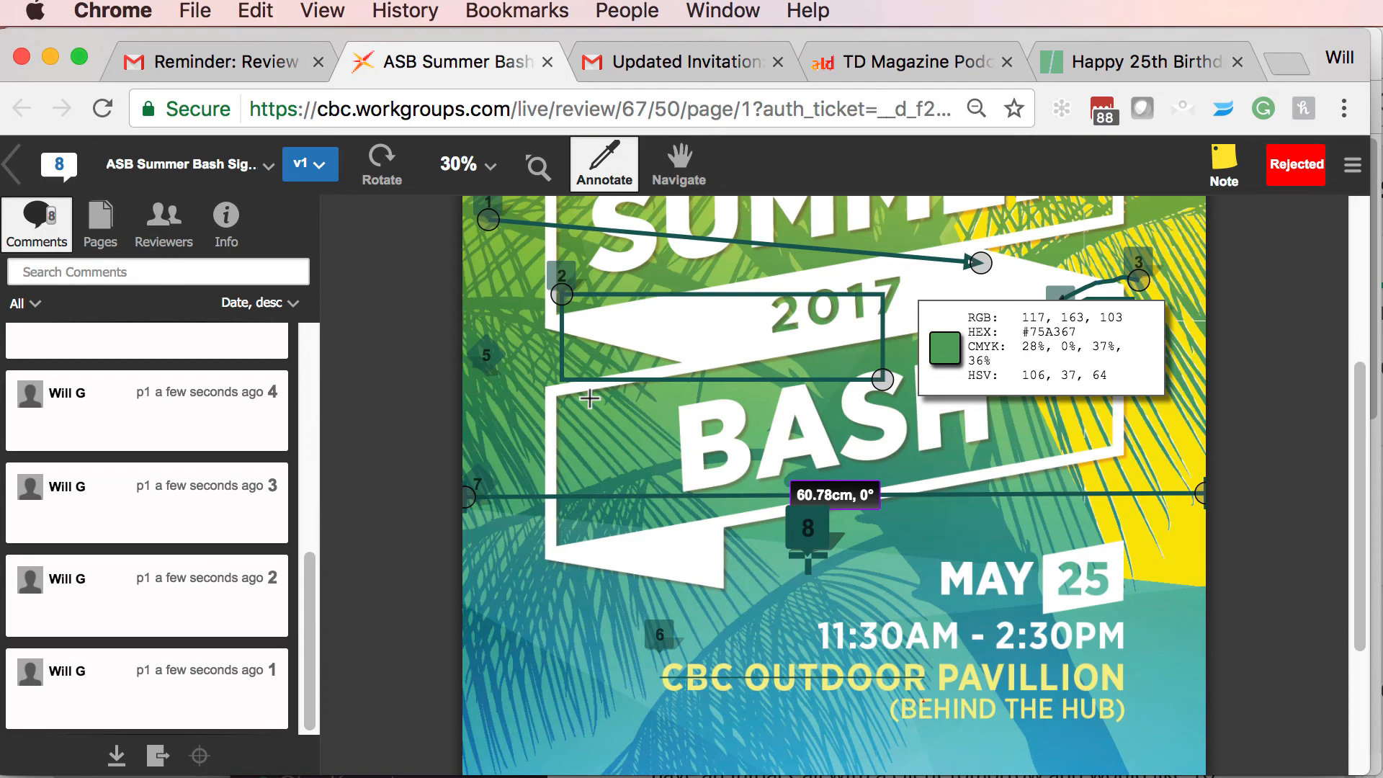
{"action": "left_click", "coordinate": [589, 398]}
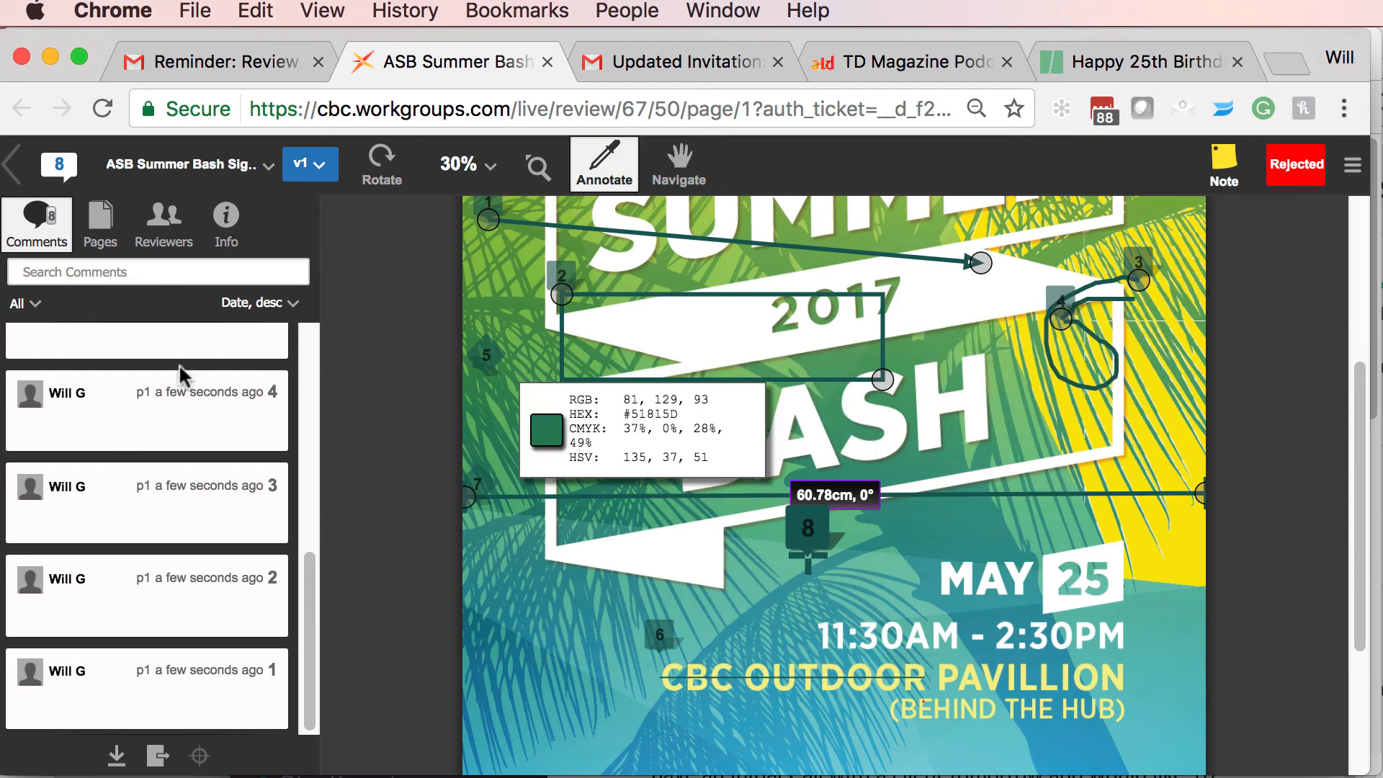
{"action": "left_click", "coordinate": [173, 222]}
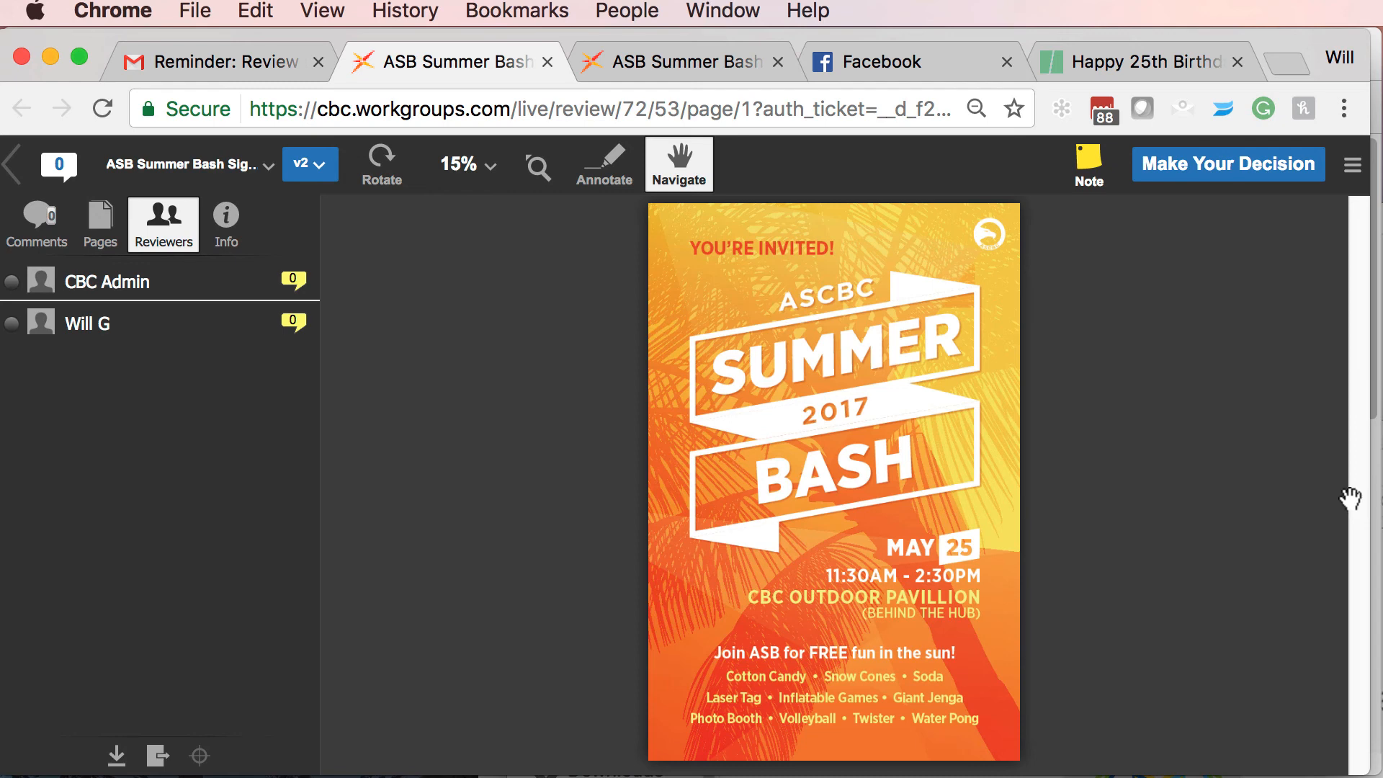
Compare versions 1 and 2 of the poster proof side by side at 50% zoom
{"action": "left_click", "coordinate": [308, 166]}
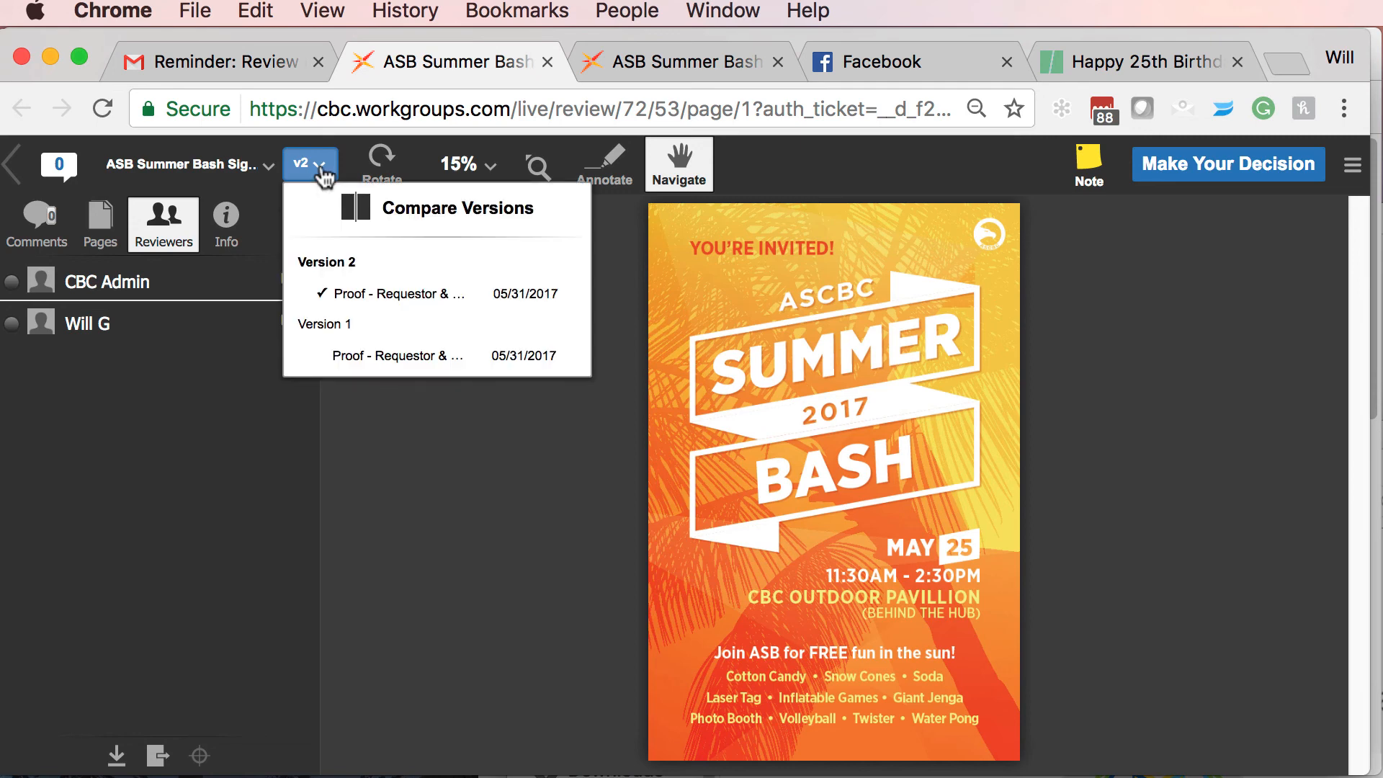
{"action": "left_click", "coordinate": [455, 215]}
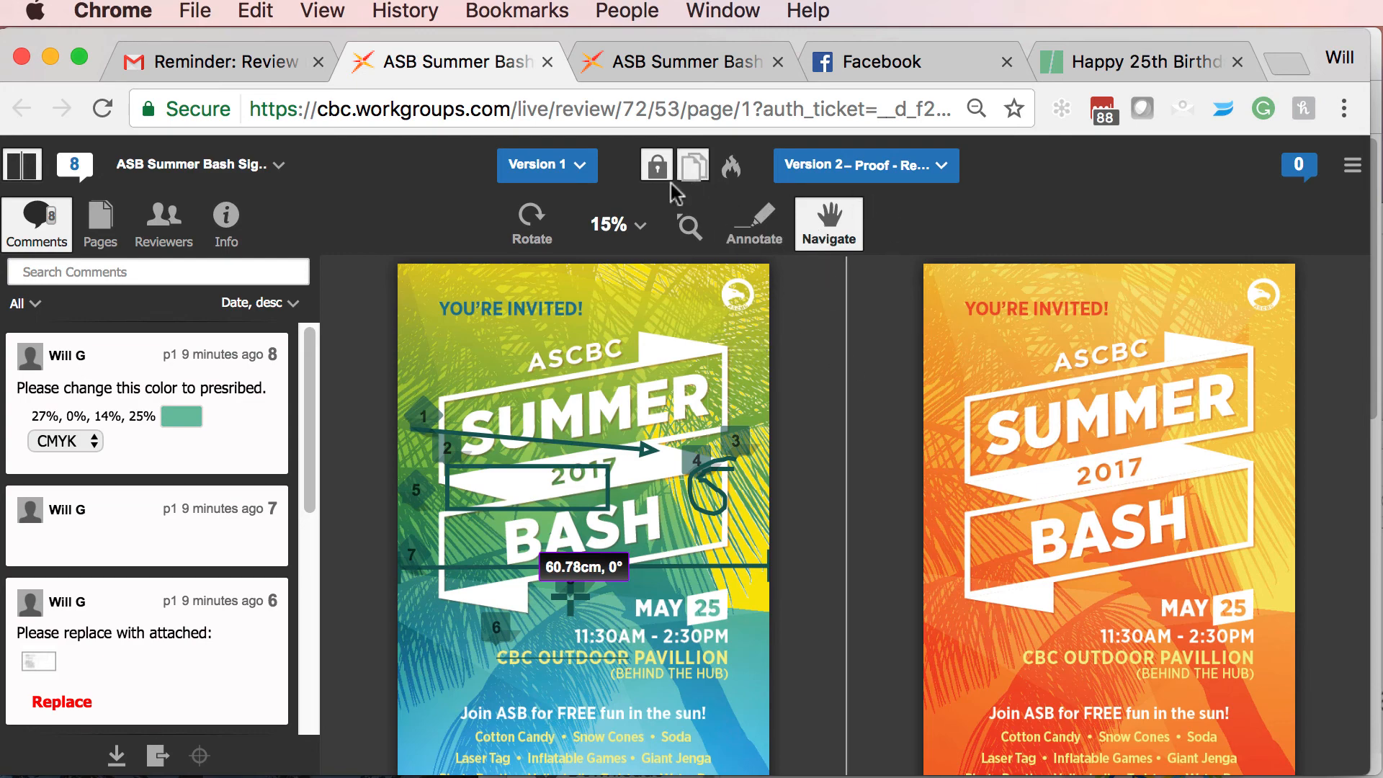
{"action": "left_click", "coordinate": [638, 228]}
{"action": "left_click", "coordinate": [627, 372]}
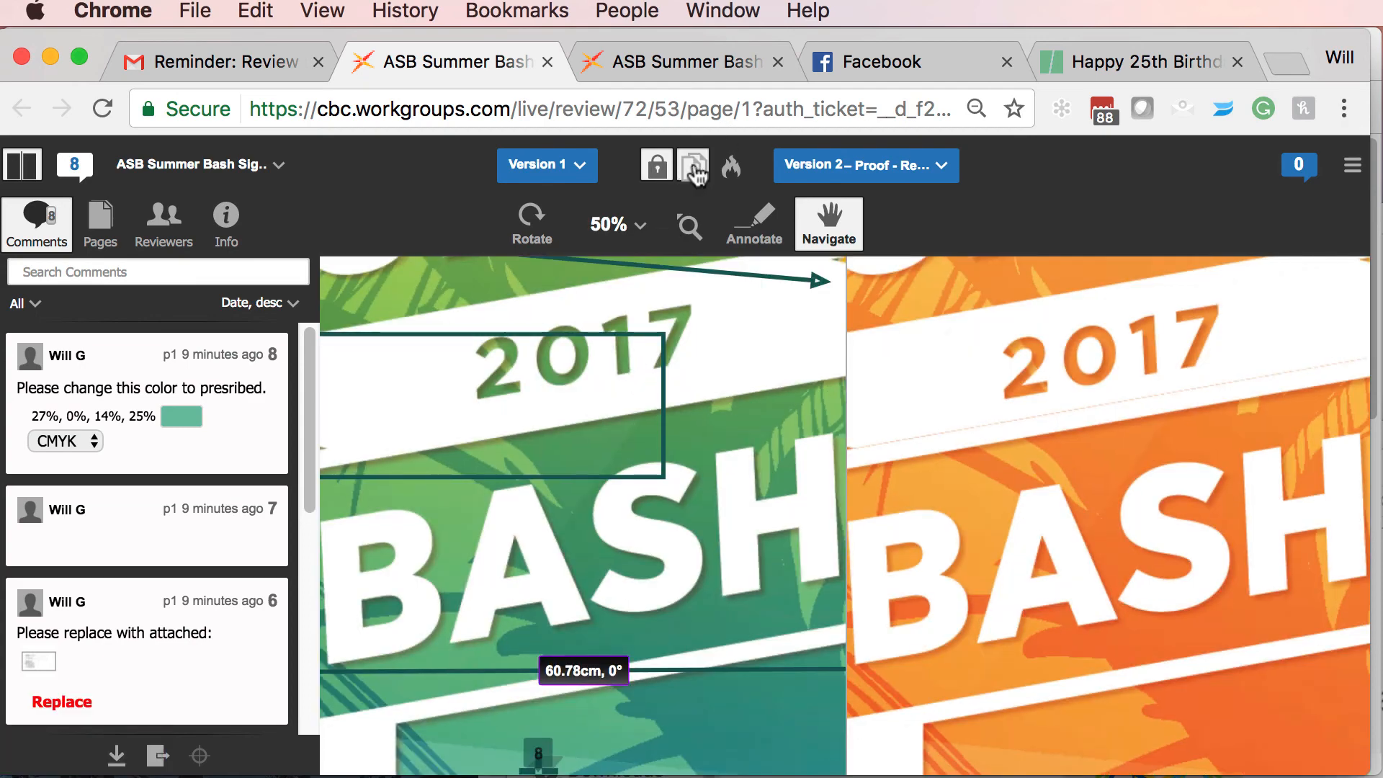
Overlay versions 1 and 2 of the poster proof, fit the comparison to the window and shift the divider between them slightly
{"action": "left_click", "coordinate": [641, 229]}
{"action": "left_click", "coordinate": [627, 343]}
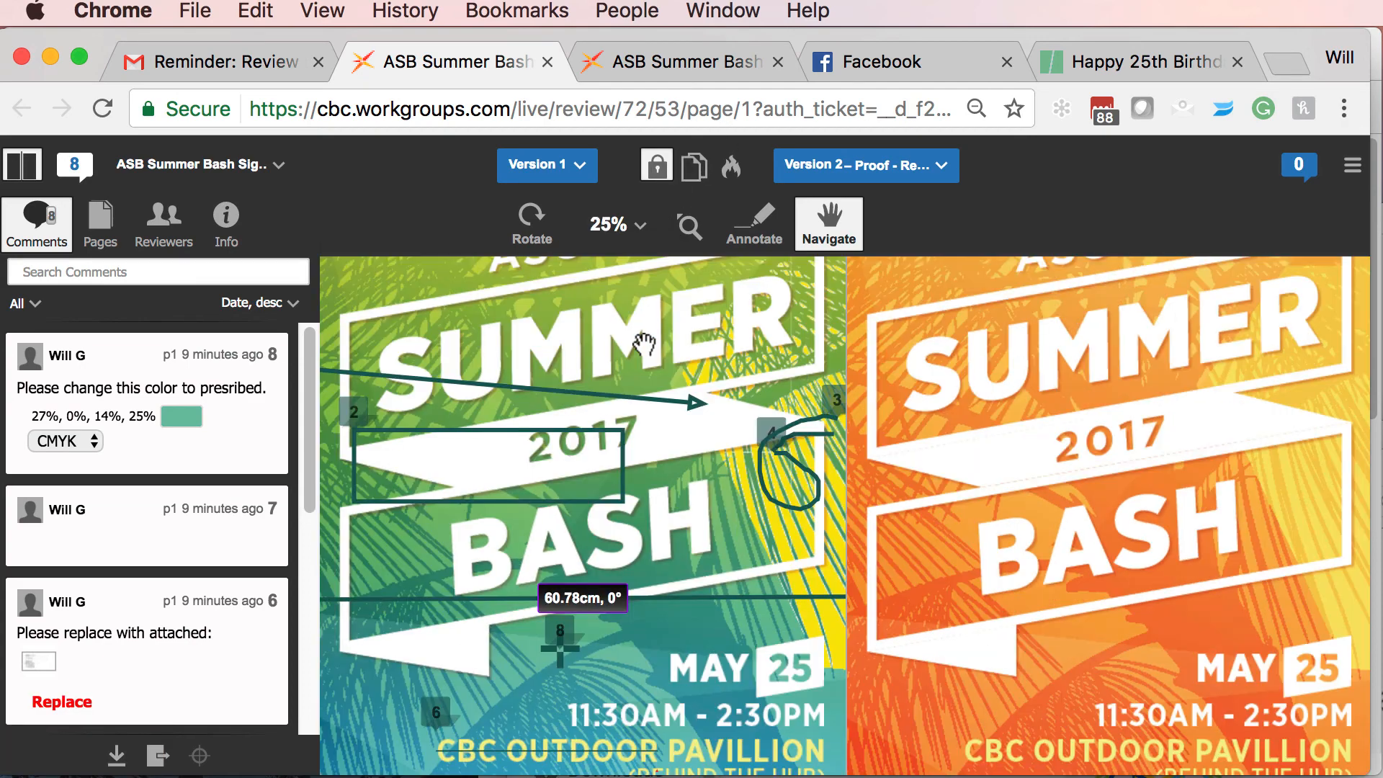
{"action": "left_click", "coordinate": [695, 169]}
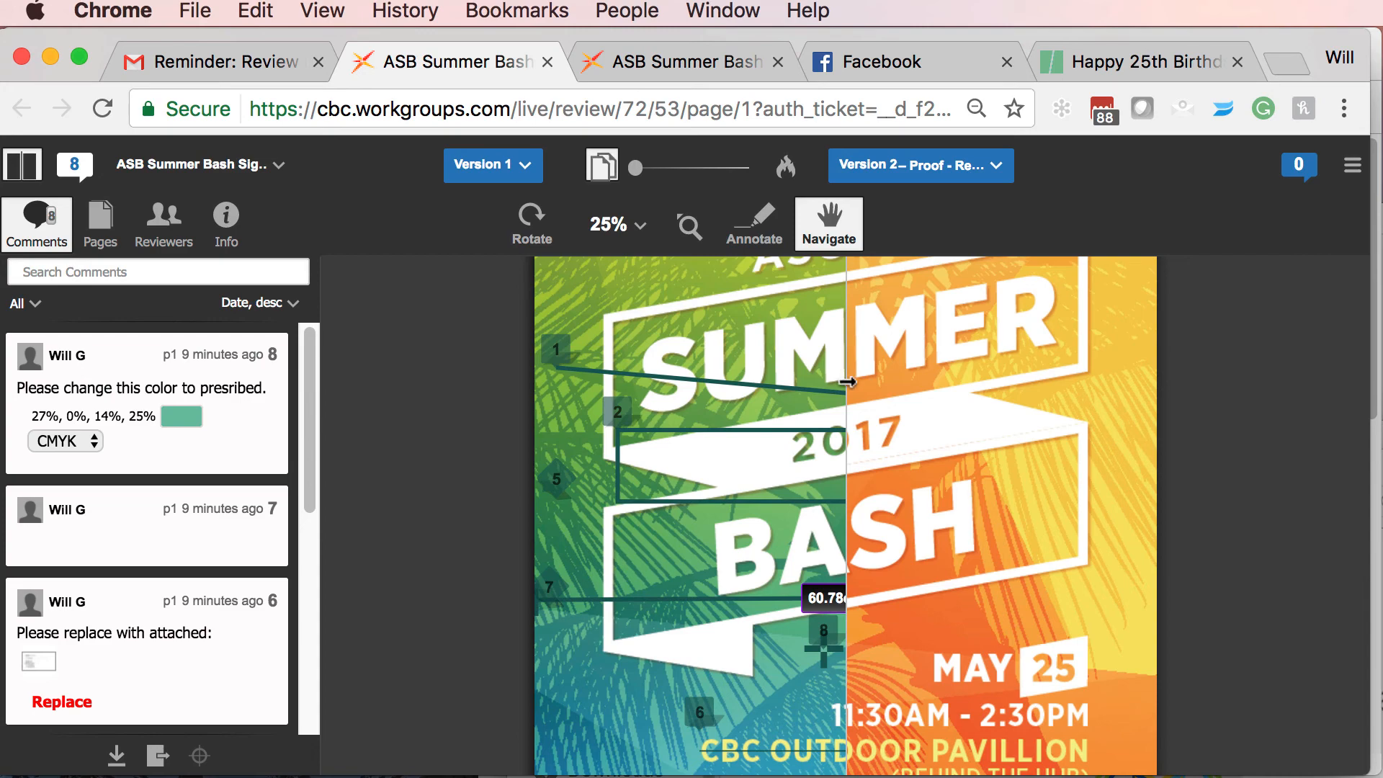
{"action": "left_click", "coordinate": [638, 227]}
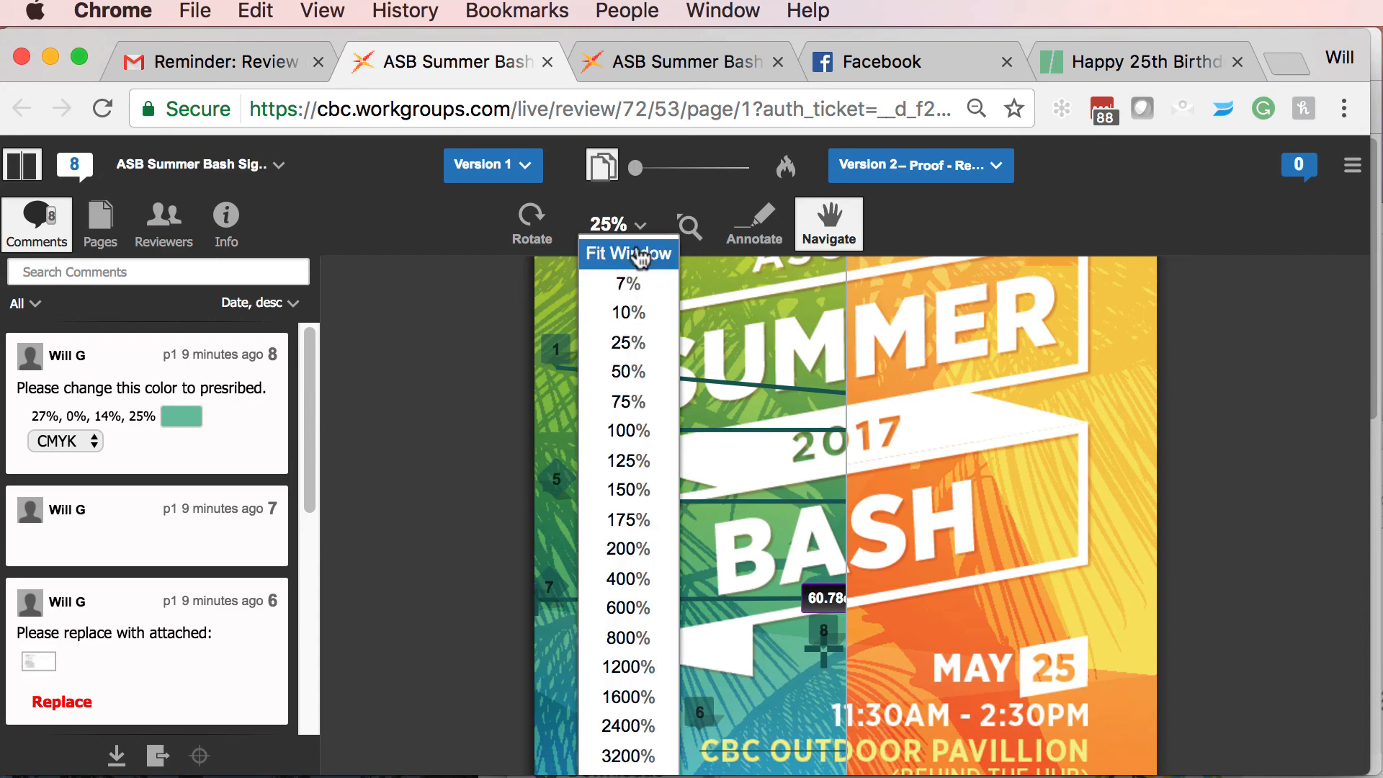
{"action": "left_click", "coordinate": [628, 313]}
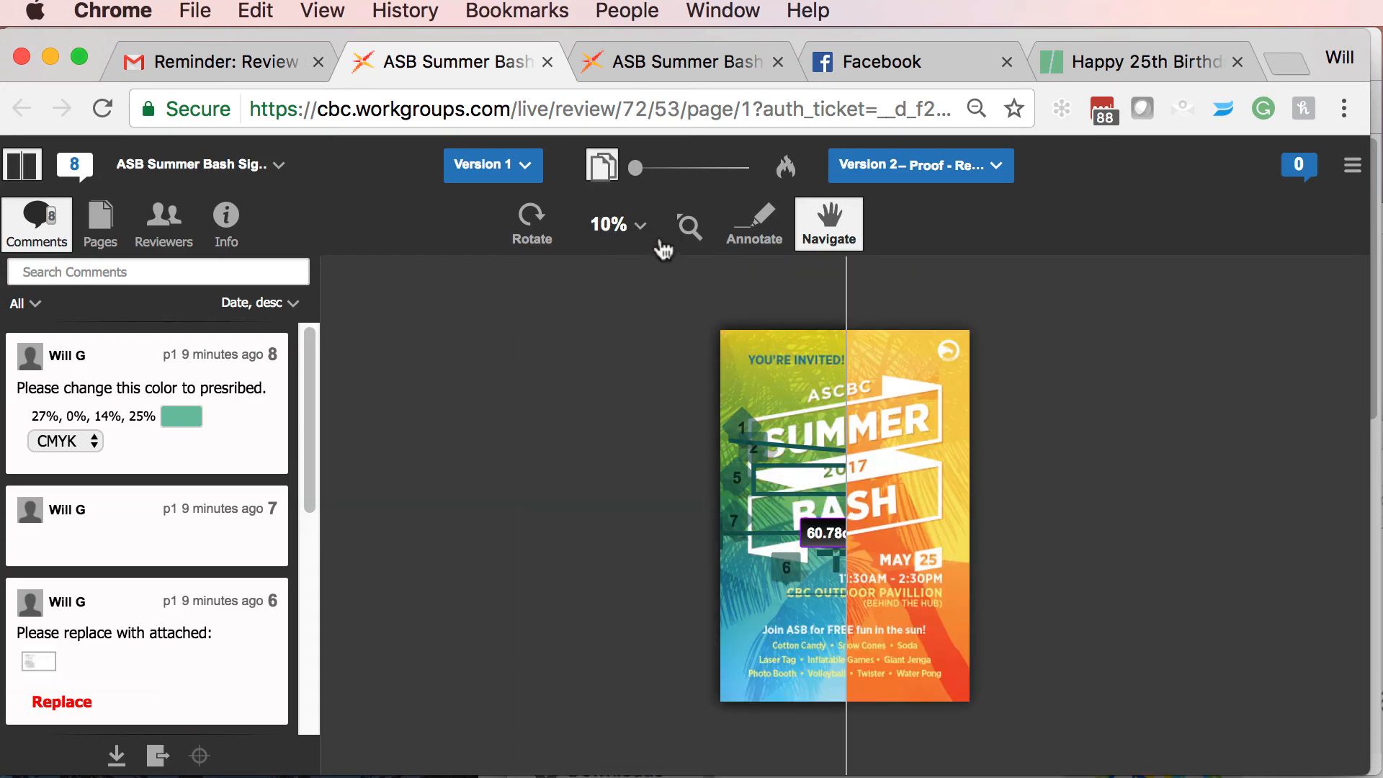
{"action": "left_click", "coordinate": [640, 225]}
{"action": "left_click", "coordinate": [634, 252]}
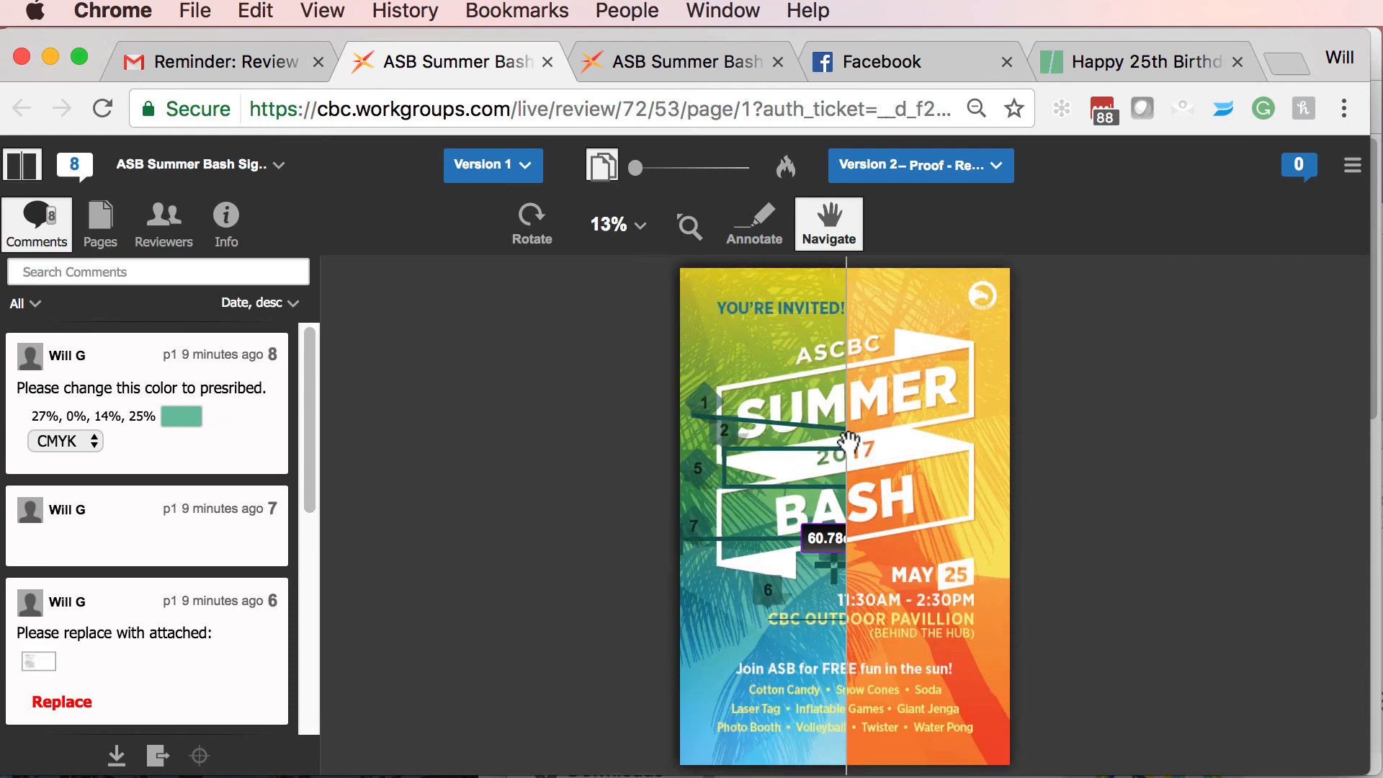
{"action": "mouse_move", "coordinate": [849, 450]}
{"action": "left_mouse_down"}
{"action": "mouse_move", "coordinate": [927, 437]}
{"action": "mouse_move", "coordinate": [752, 447]}
{"action": "mouse_move", "coordinate": [919, 439]}
{"action": "mouse_move", "coordinate": [762, 451]}
{"action": "mouse_move", "coordinate": [902, 451]}
{"action": "mouse_move", "coordinate": [747, 451]}
{"action": "mouse_move", "coordinate": [909, 451]}
{"action": "mouse_move", "coordinate": [756, 454]}
{"action": "mouse_move", "coordinate": [858, 456]}
{"action": "mouse_move", "coordinate": [760, 469]}
{"action": "mouse_move", "coordinate": [922, 465]}
{"action": "mouse_move", "coordinate": [827, 470]}
{"action": "mouse_move", "coordinate": [840, 468]}
{"action": "left_mouse_up"}
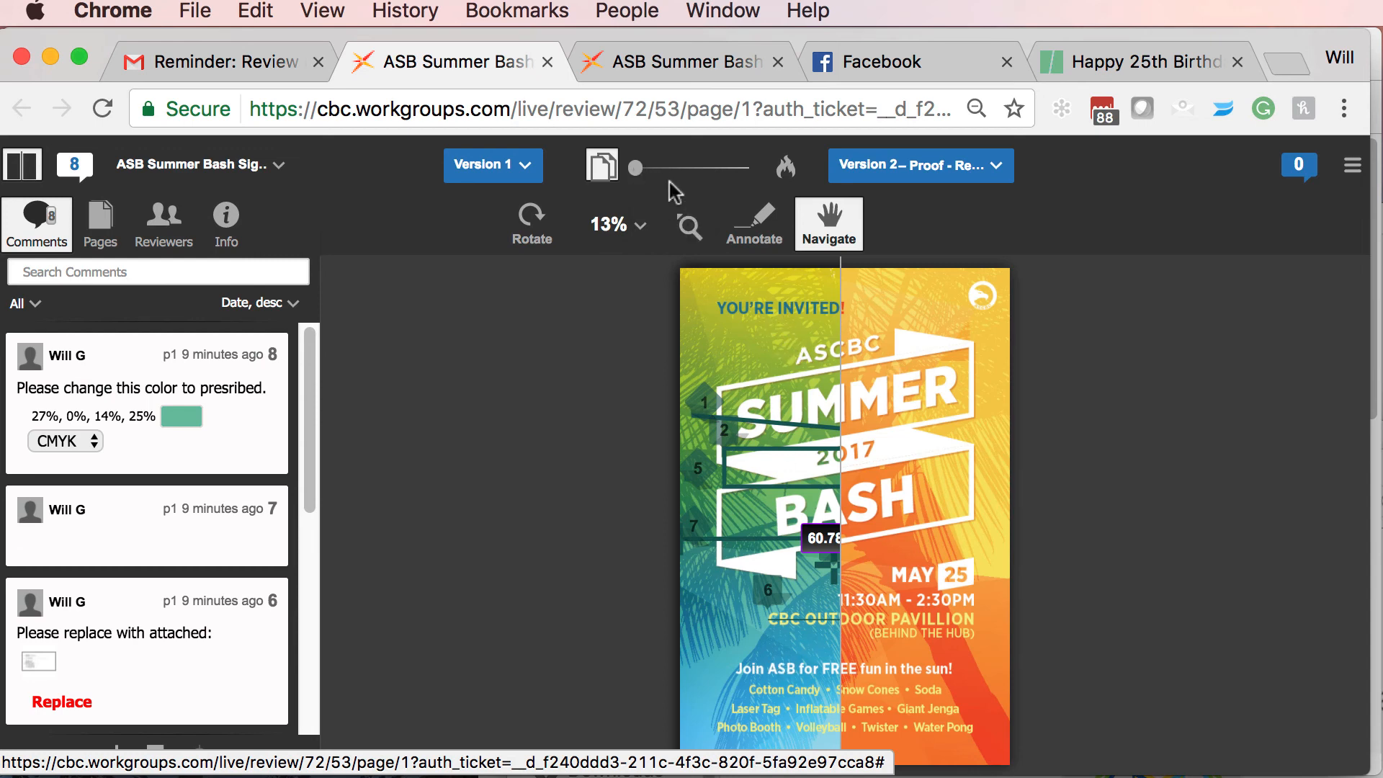
Highlight the differences between the overlaid proofs and check the list of available versions for each side of the comparison
{"action": "mouse_move", "coordinate": [636, 169]}
{"action": "left_mouse_down"}
{"action": "mouse_move", "coordinate": [783, 170]}
{"action": "mouse_move", "coordinate": [644, 174]}
{"action": "left_mouse_up"}
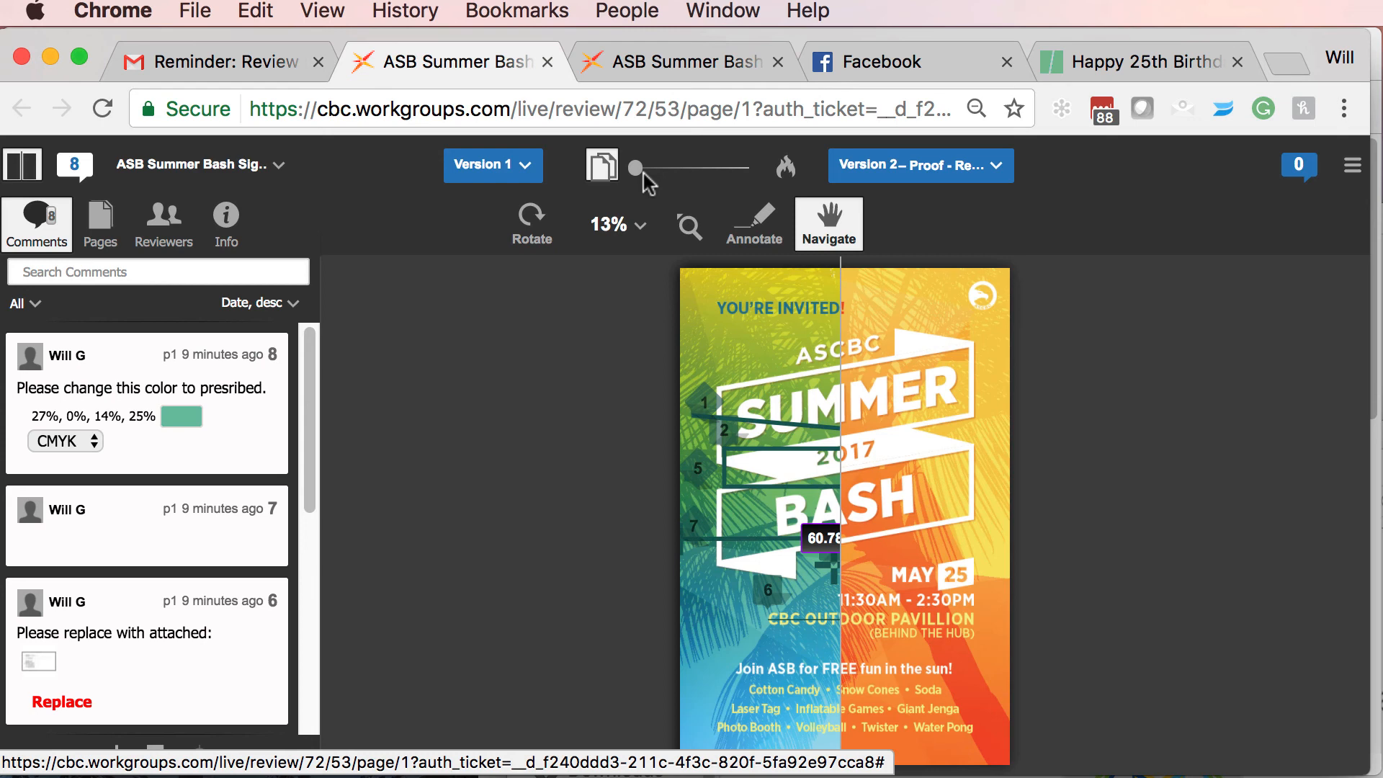
{"action": "left_click", "coordinate": [787, 172]}
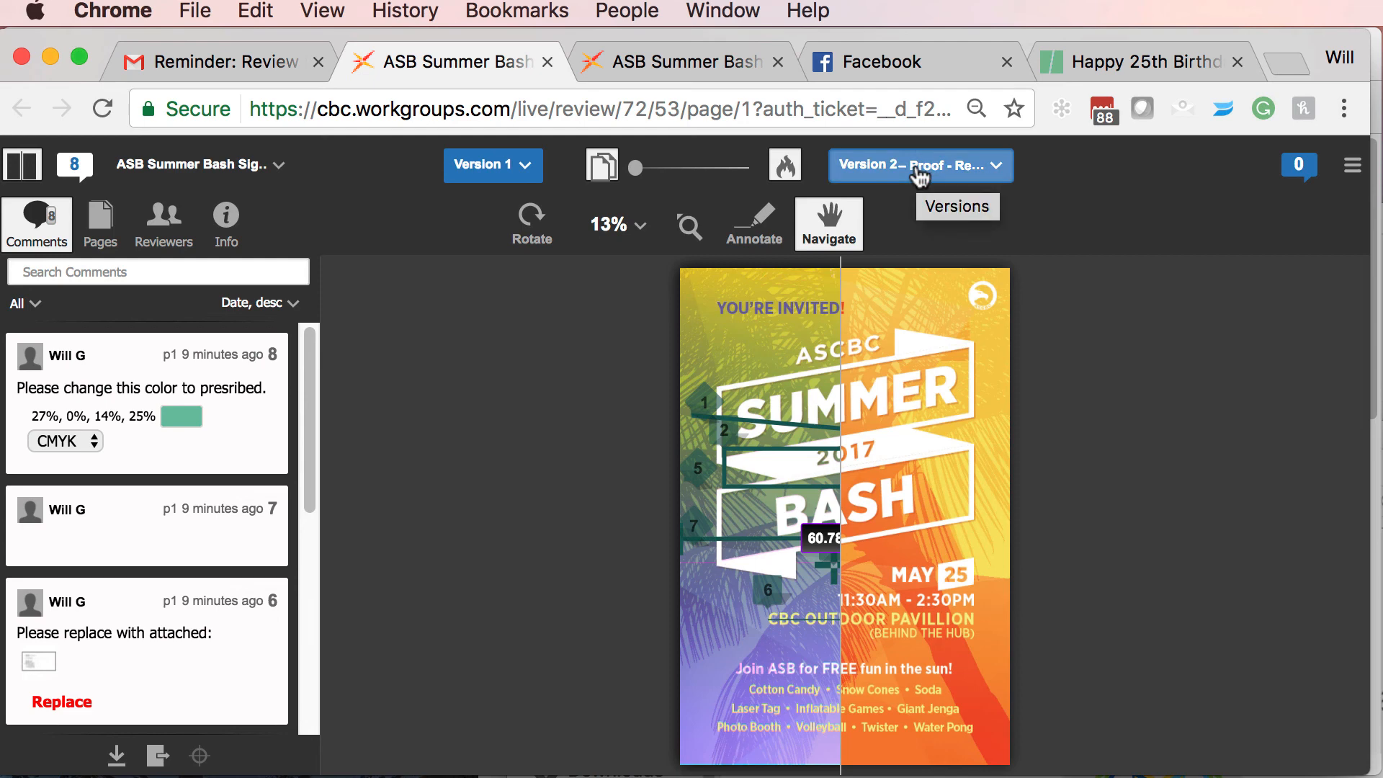
{"action": "left_click", "coordinate": [999, 168]}
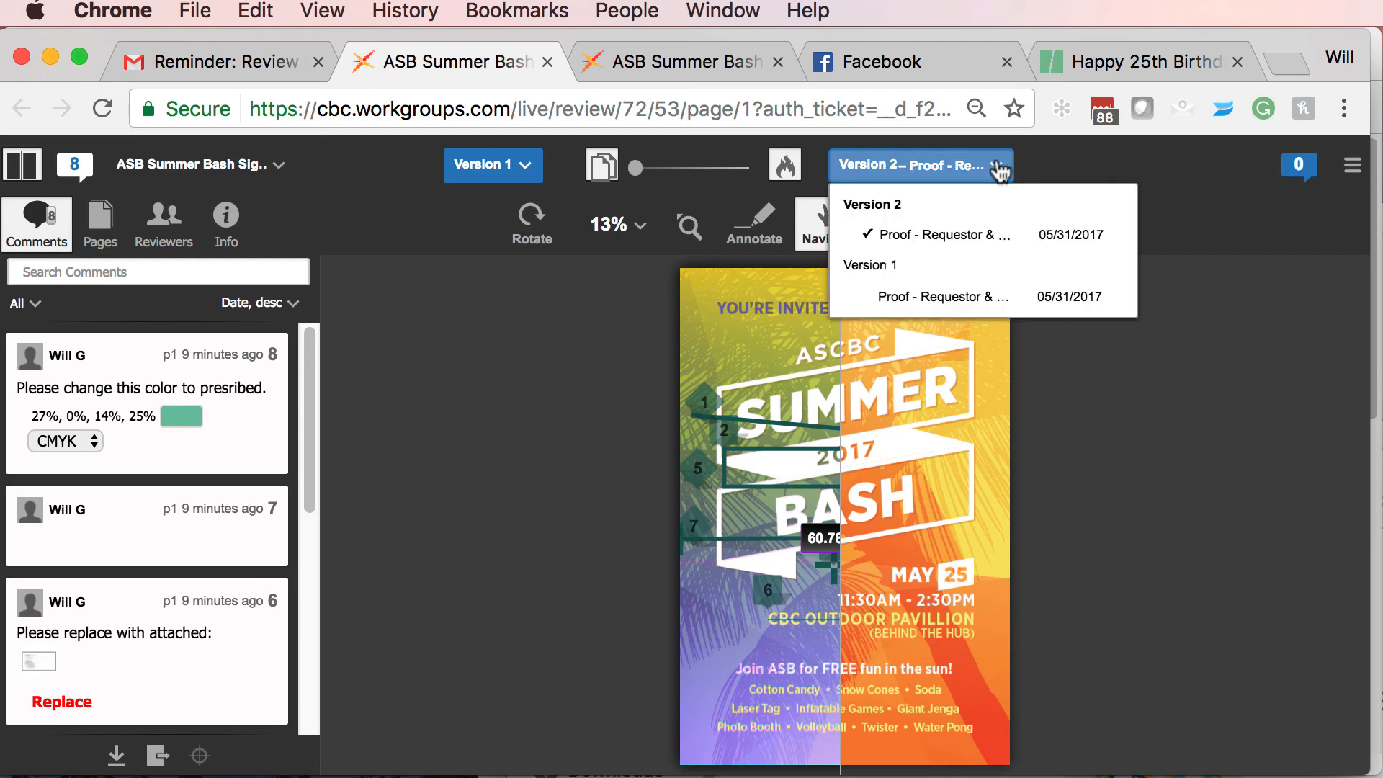
{"action": "left_click", "coordinate": [1051, 160]}
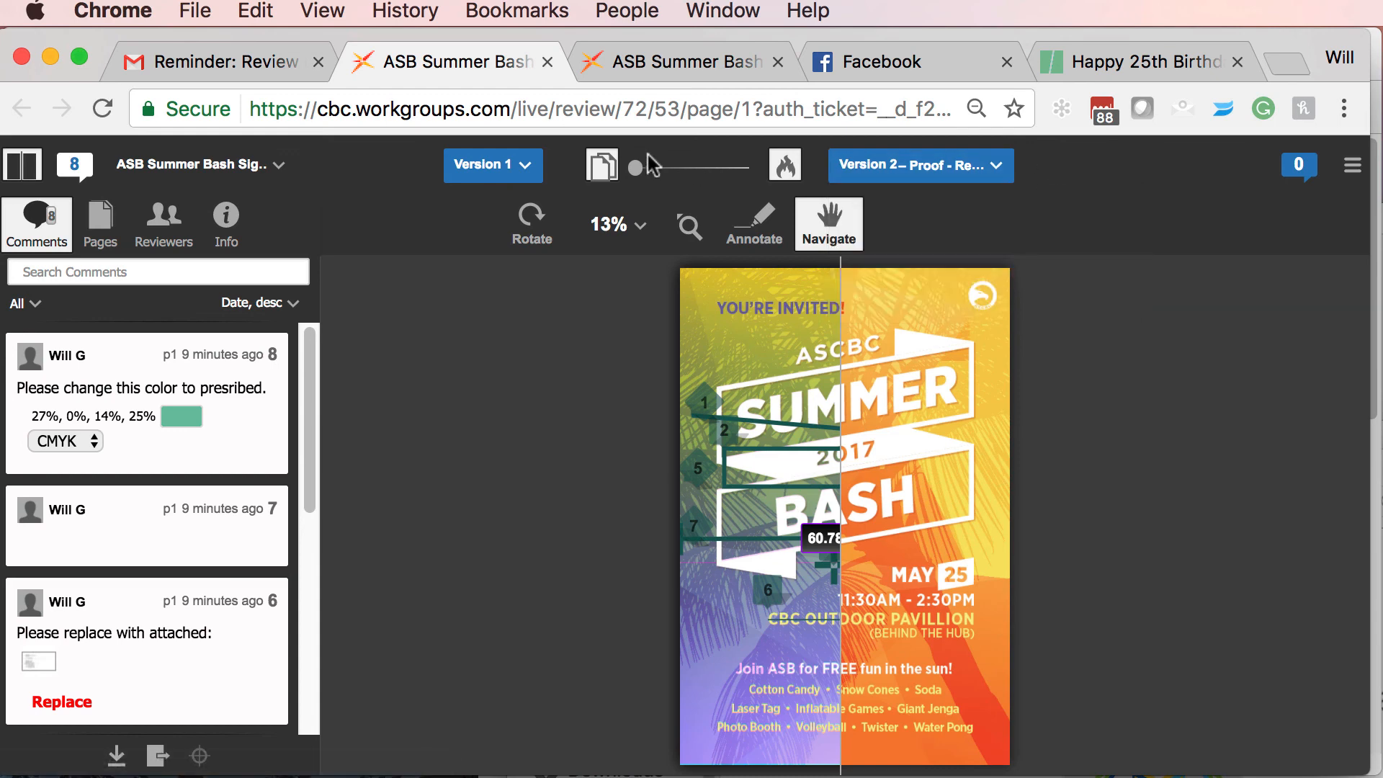
{"action": "left_click", "coordinate": [522, 165]}
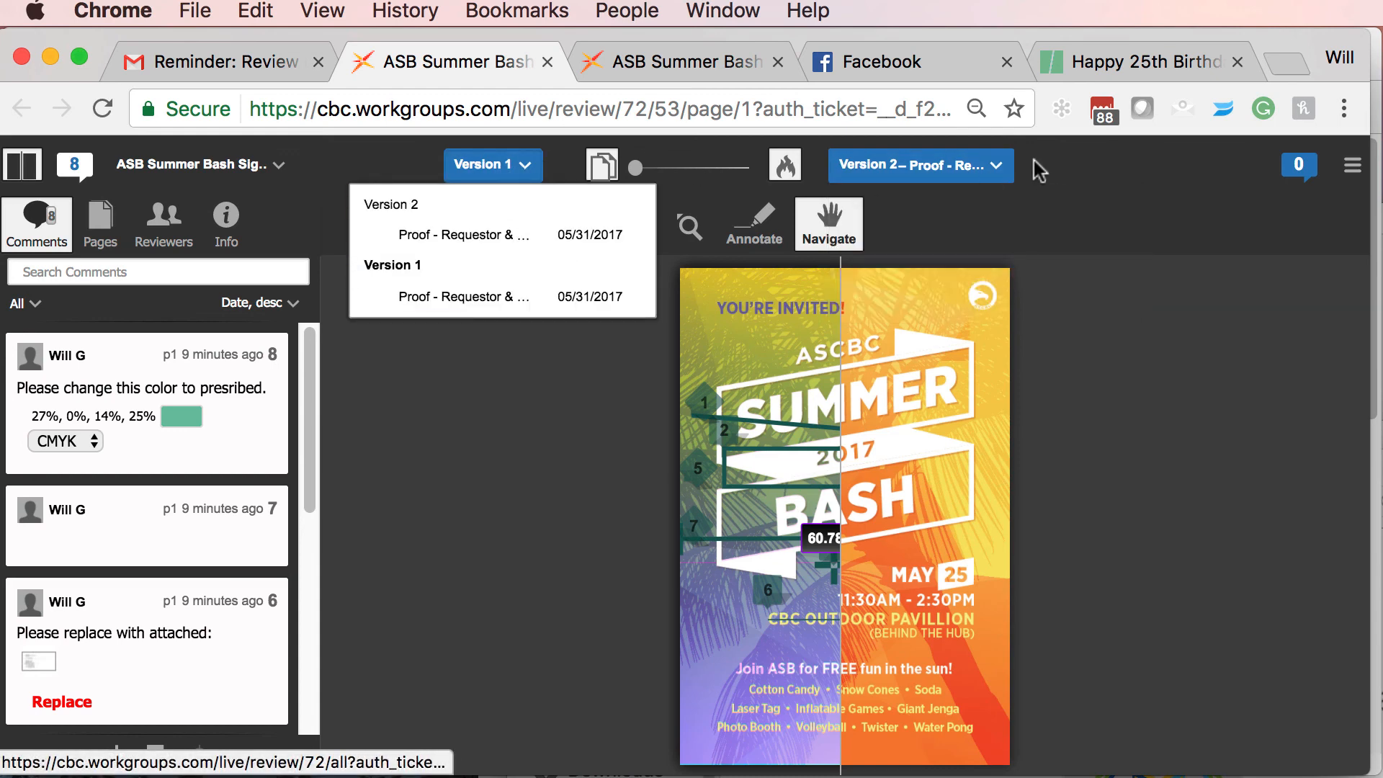
{"action": "left_click", "coordinate": [1069, 153]}
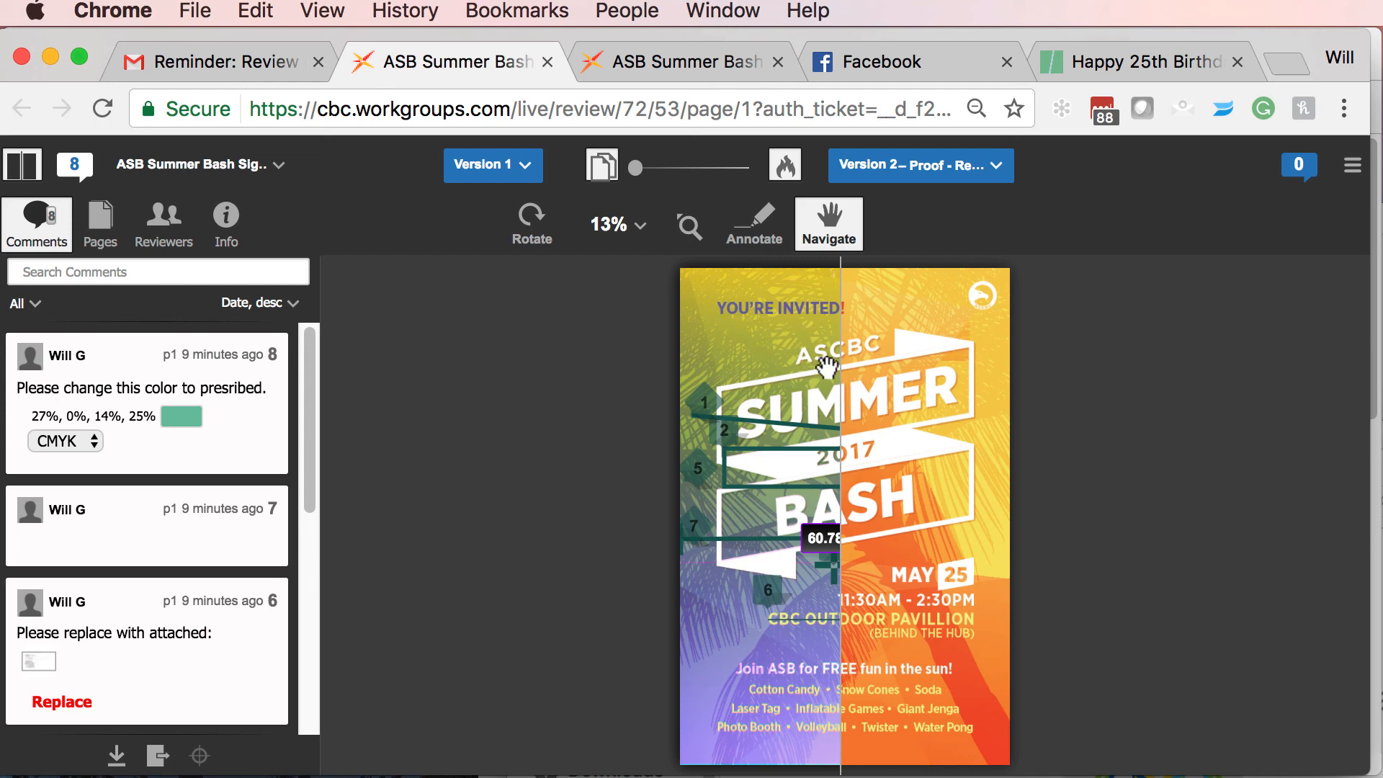
Exit the version comparison and set the review status of version 2 to Approve
{"action": "left_click", "coordinate": [22, 165]}
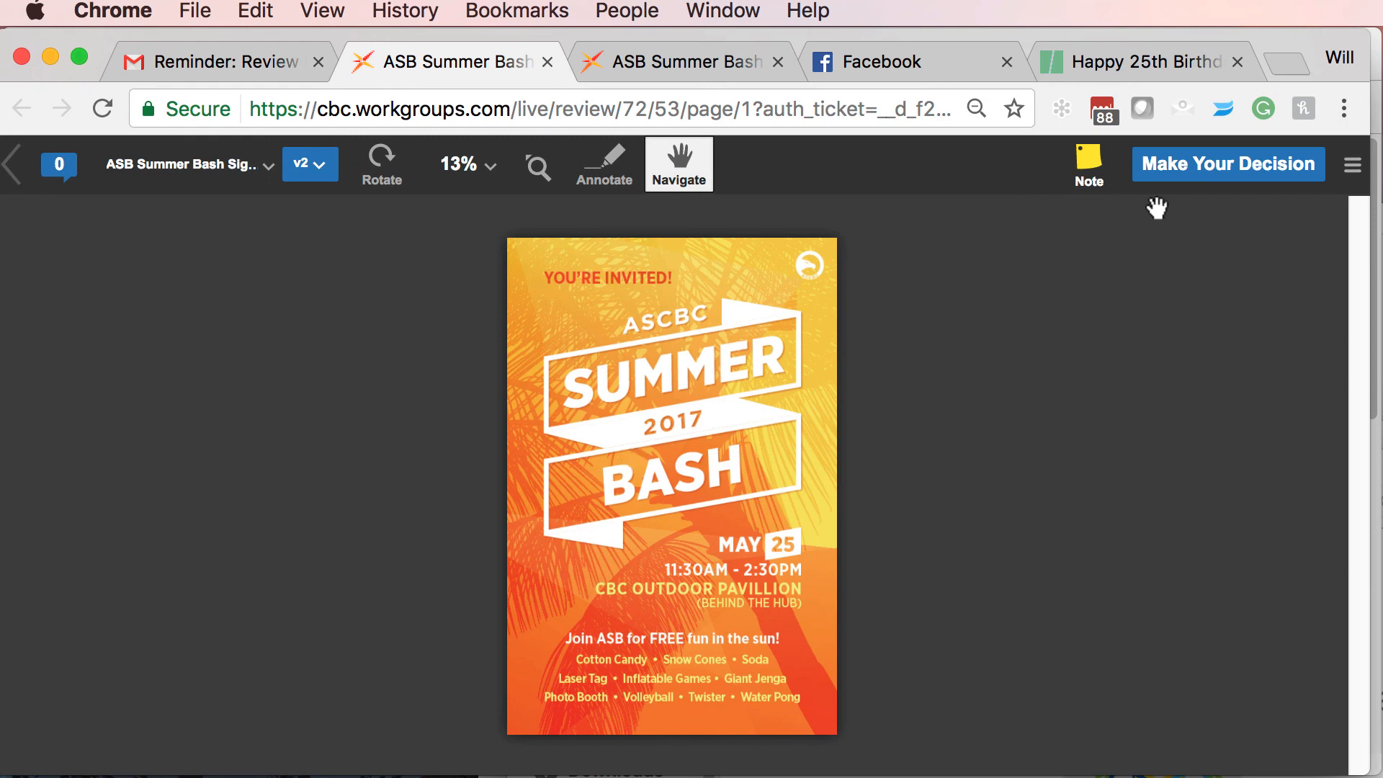
{"action": "left_click", "coordinate": [1202, 167]}
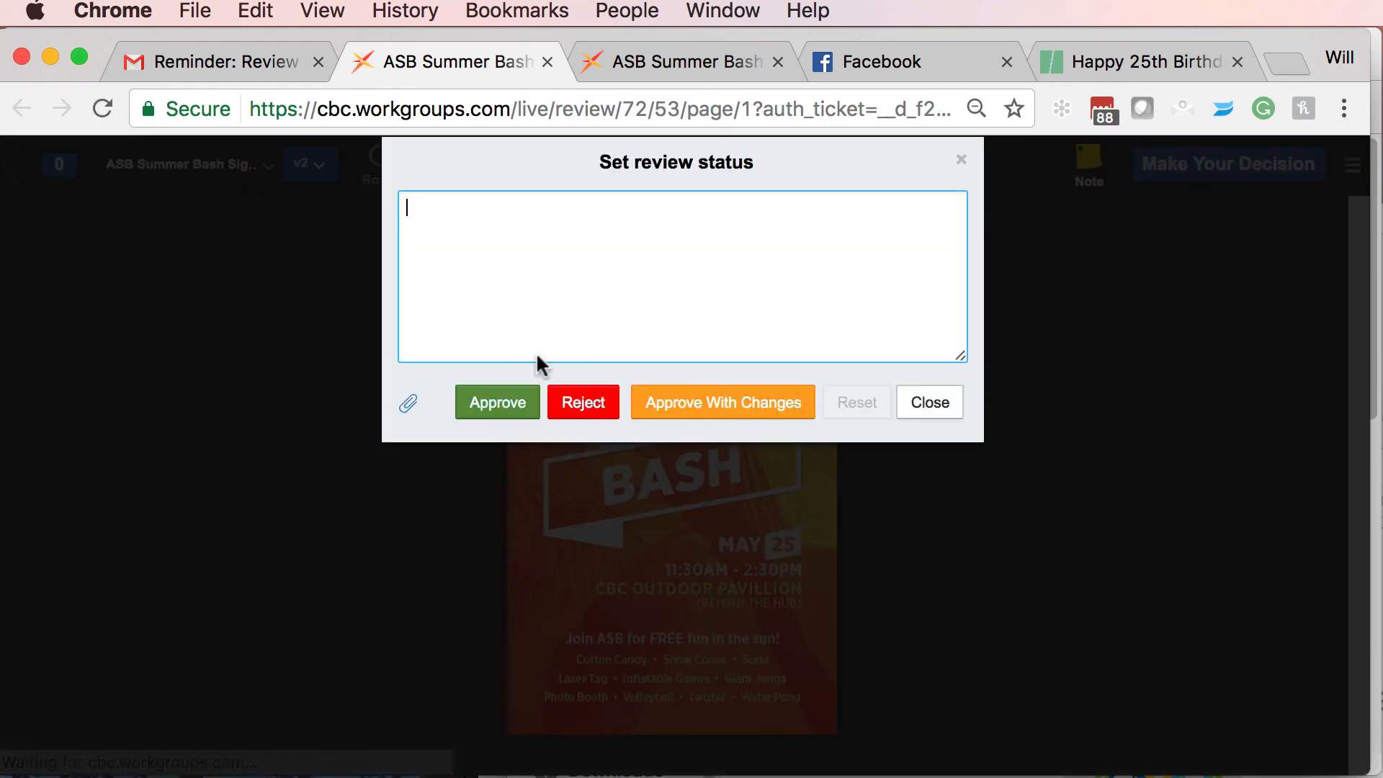
{"action": "left_click", "coordinate": [517, 405]}
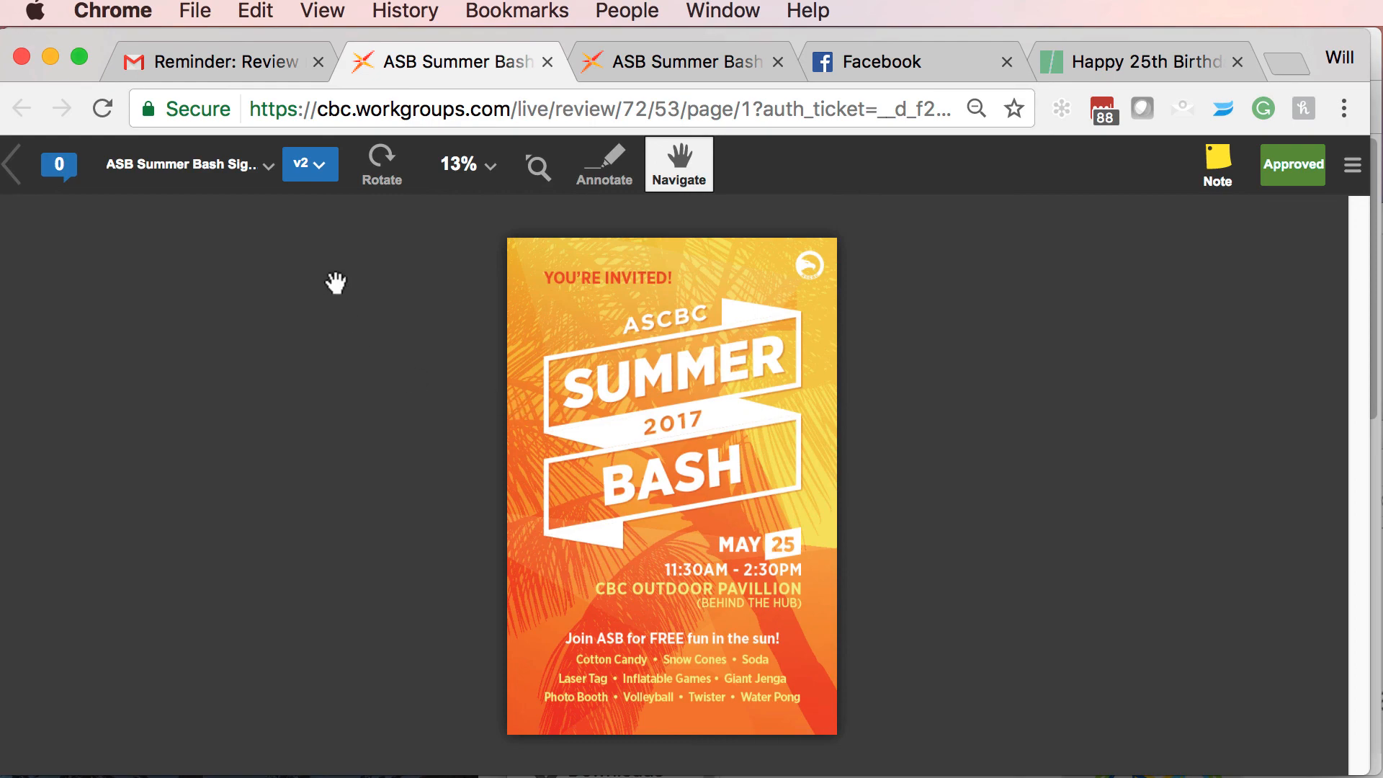
Switch to the Gmail inbox and read the notification emails about the designer named for the Summer Bash job
{"action": "left_click", "coordinate": [260, 68]}
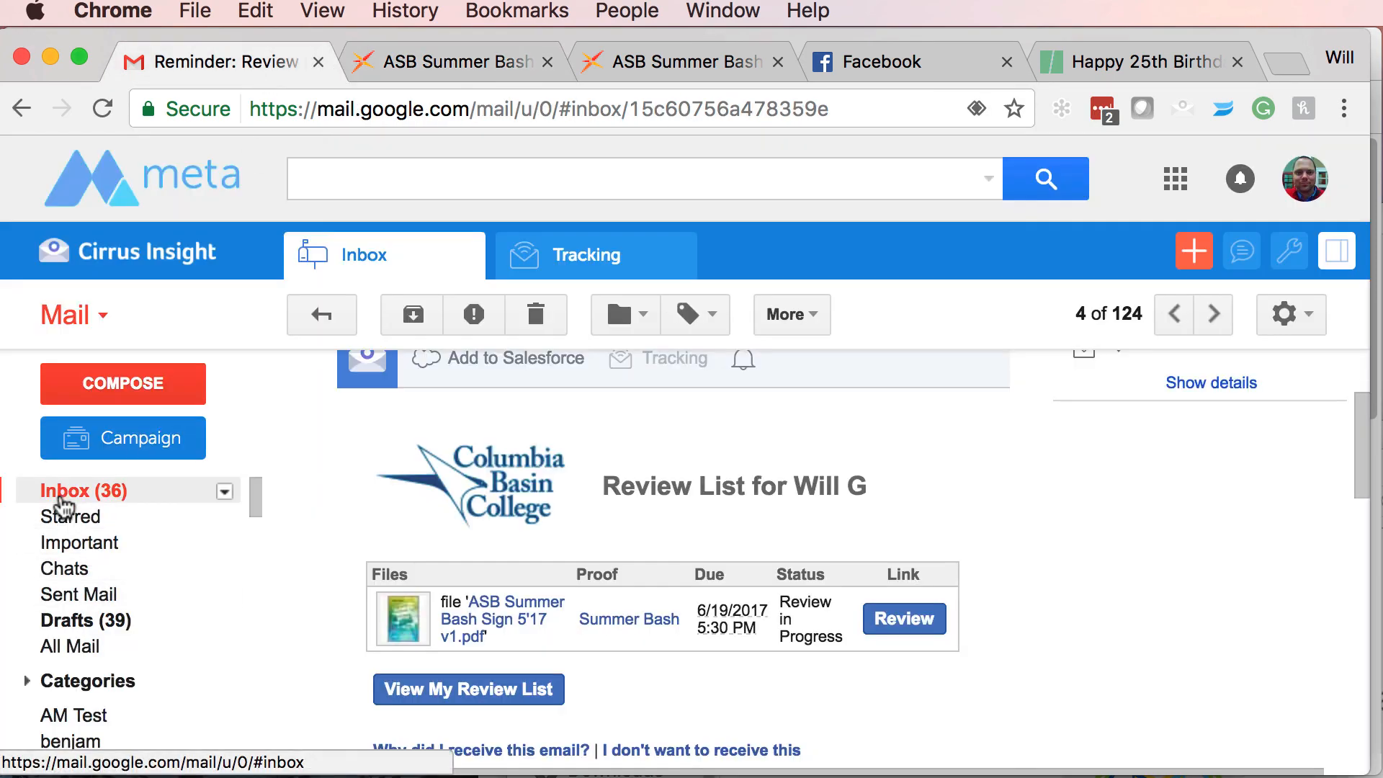
{"action": "left_click", "coordinate": [72, 494]}
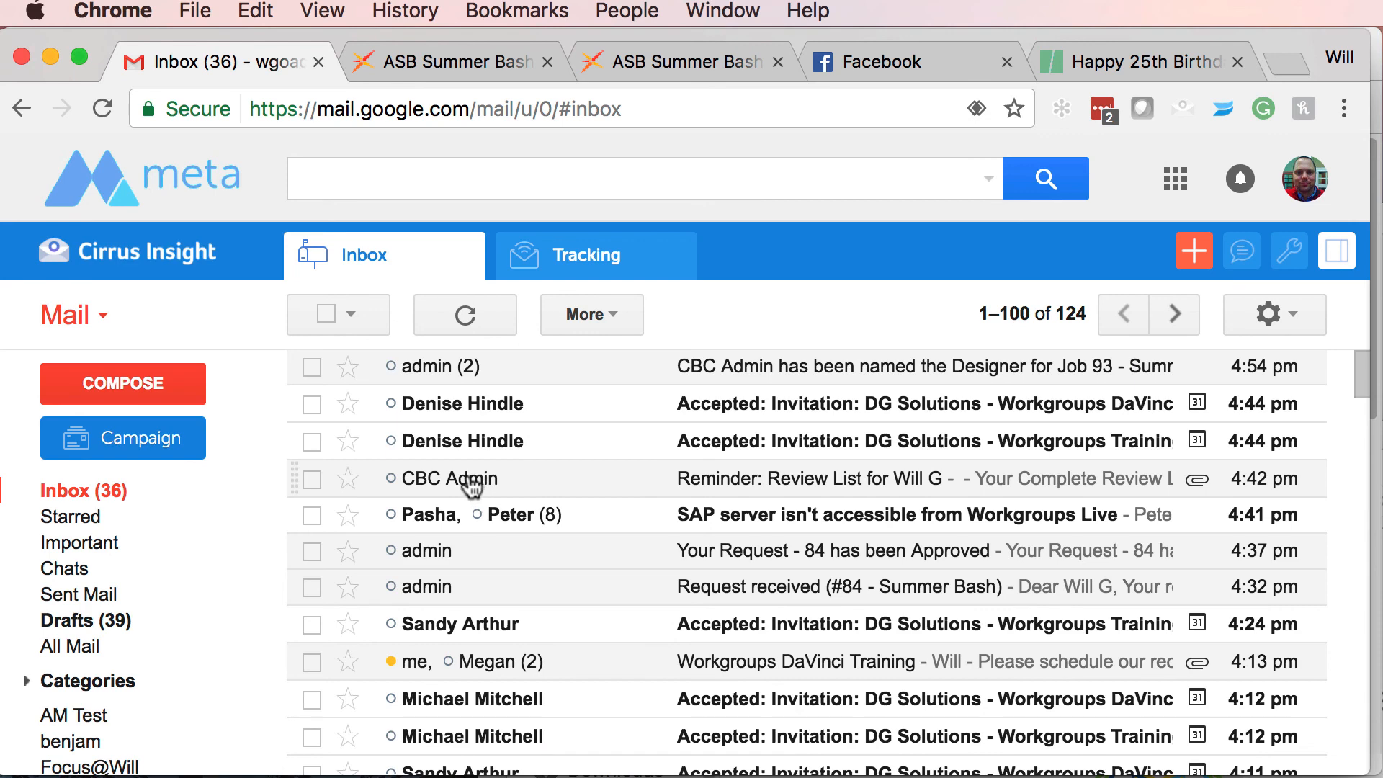
{"action": "left_click", "coordinate": [456, 373]}
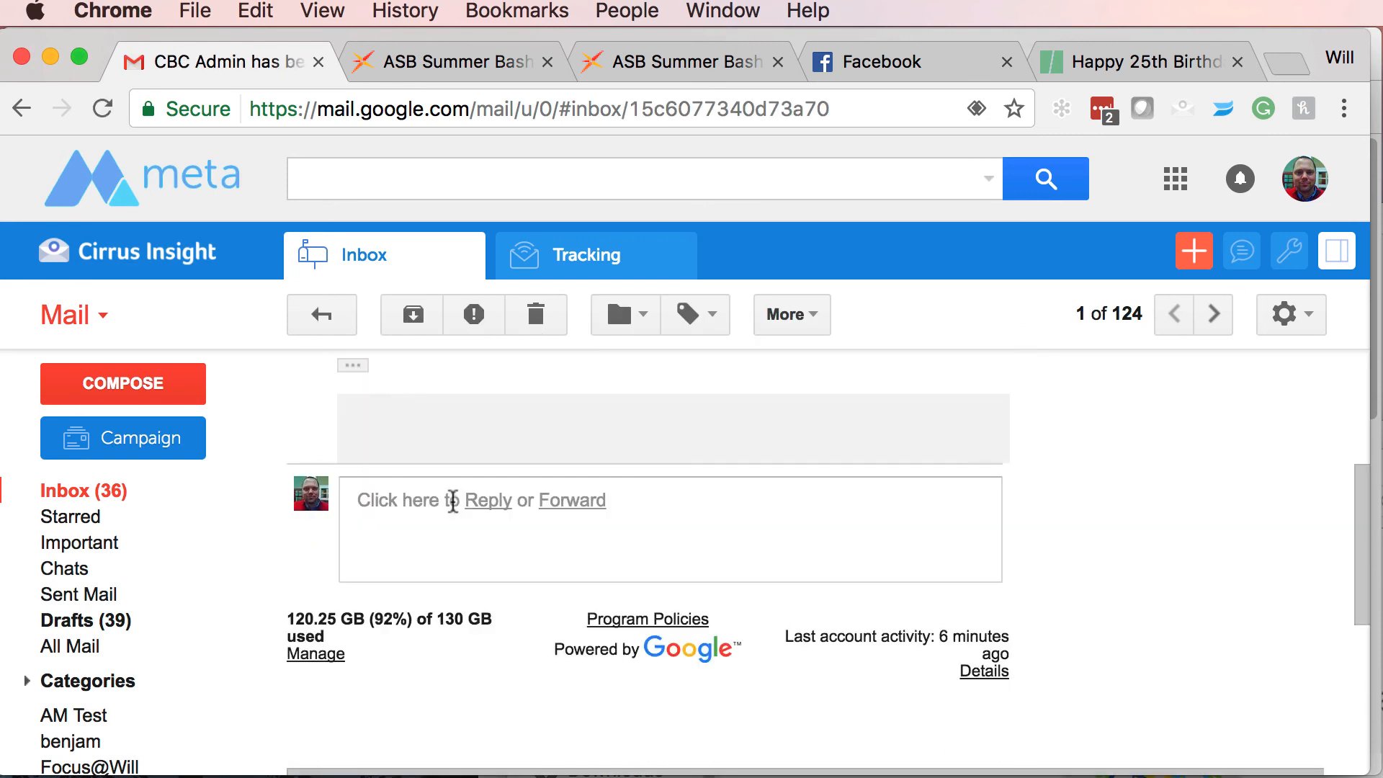
{"action": "left_click", "coordinate": [557, 405]}
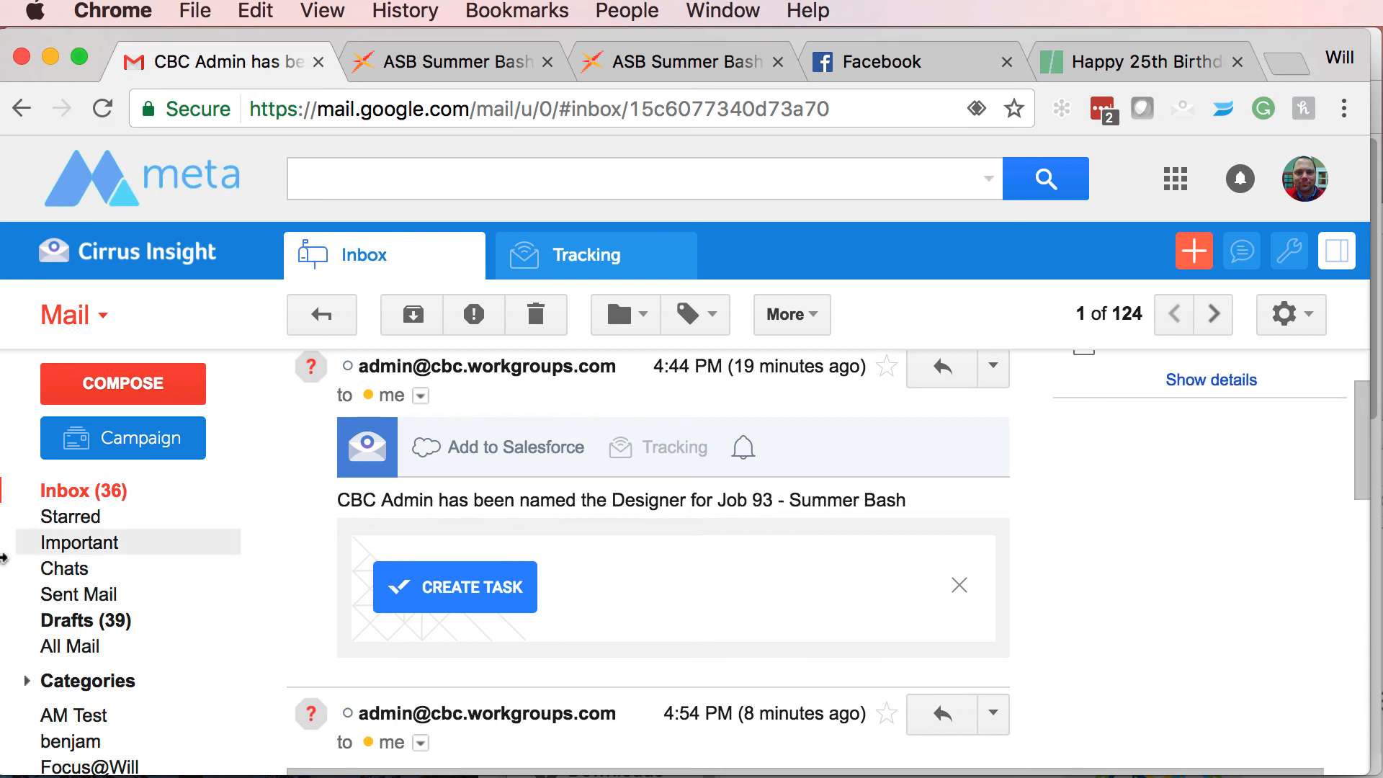
Return to the inbox and read the email about the approved Summer Bash request and its new job
{"action": "left_click", "coordinate": [78, 484]}
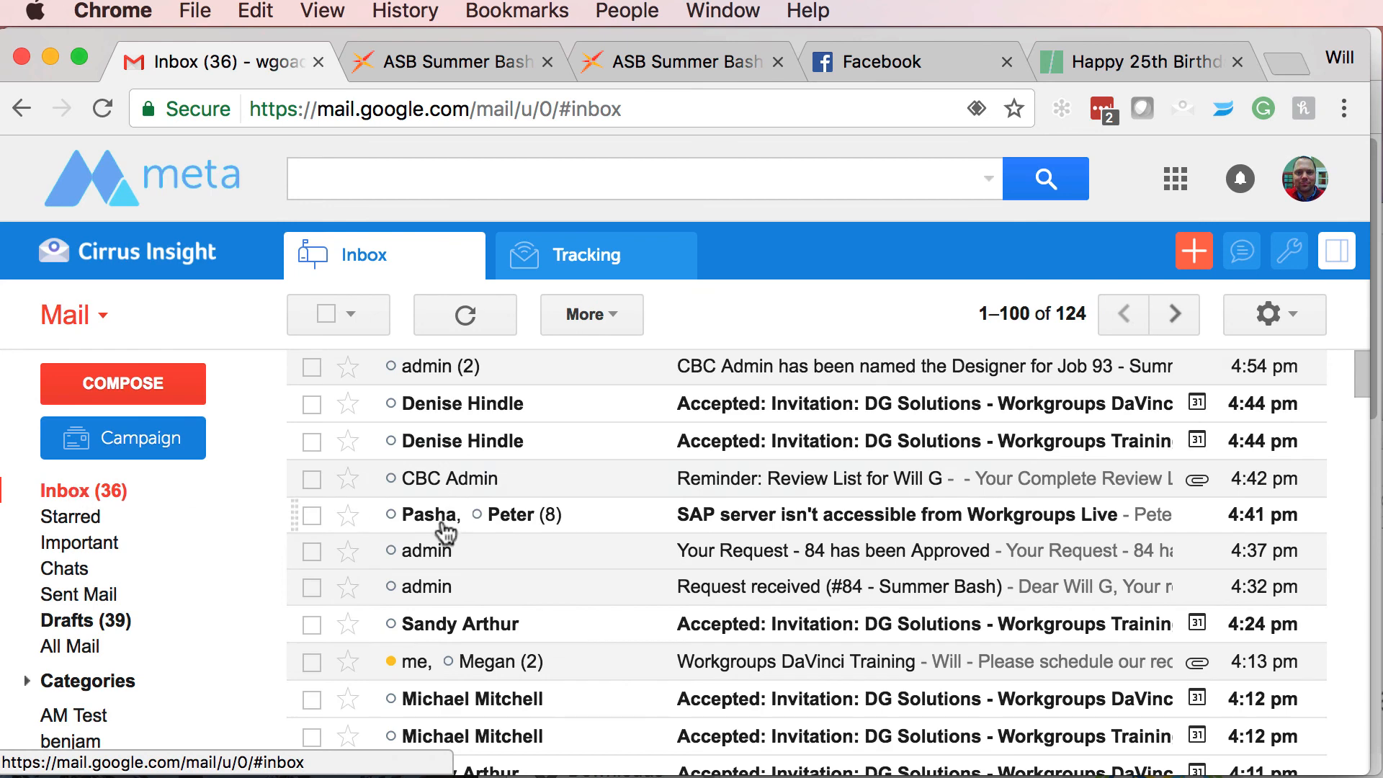
{"action": "left_click", "coordinate": [433, 551]}
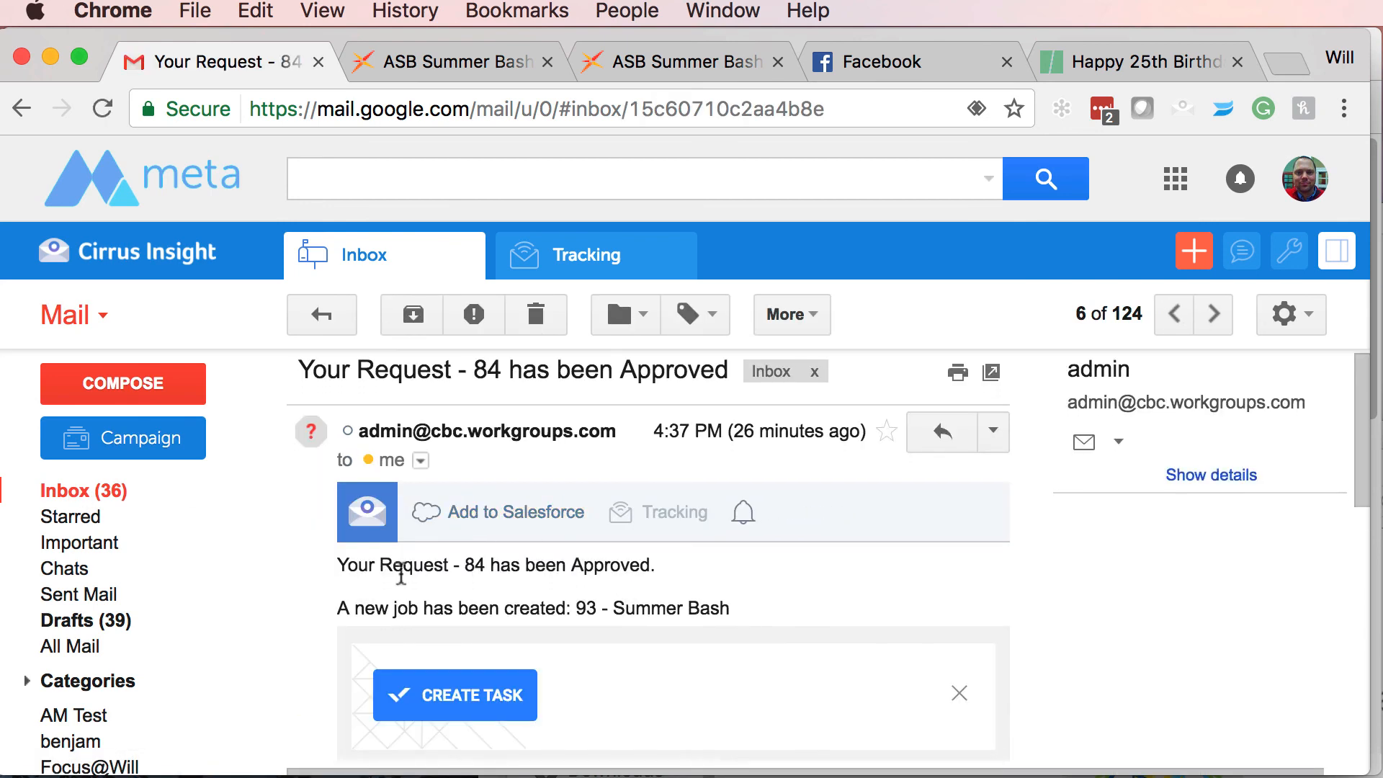
{"action": "scroll", "coordinate": [489, 608], "scroll_direction": "down", "scroll_amount": 1}
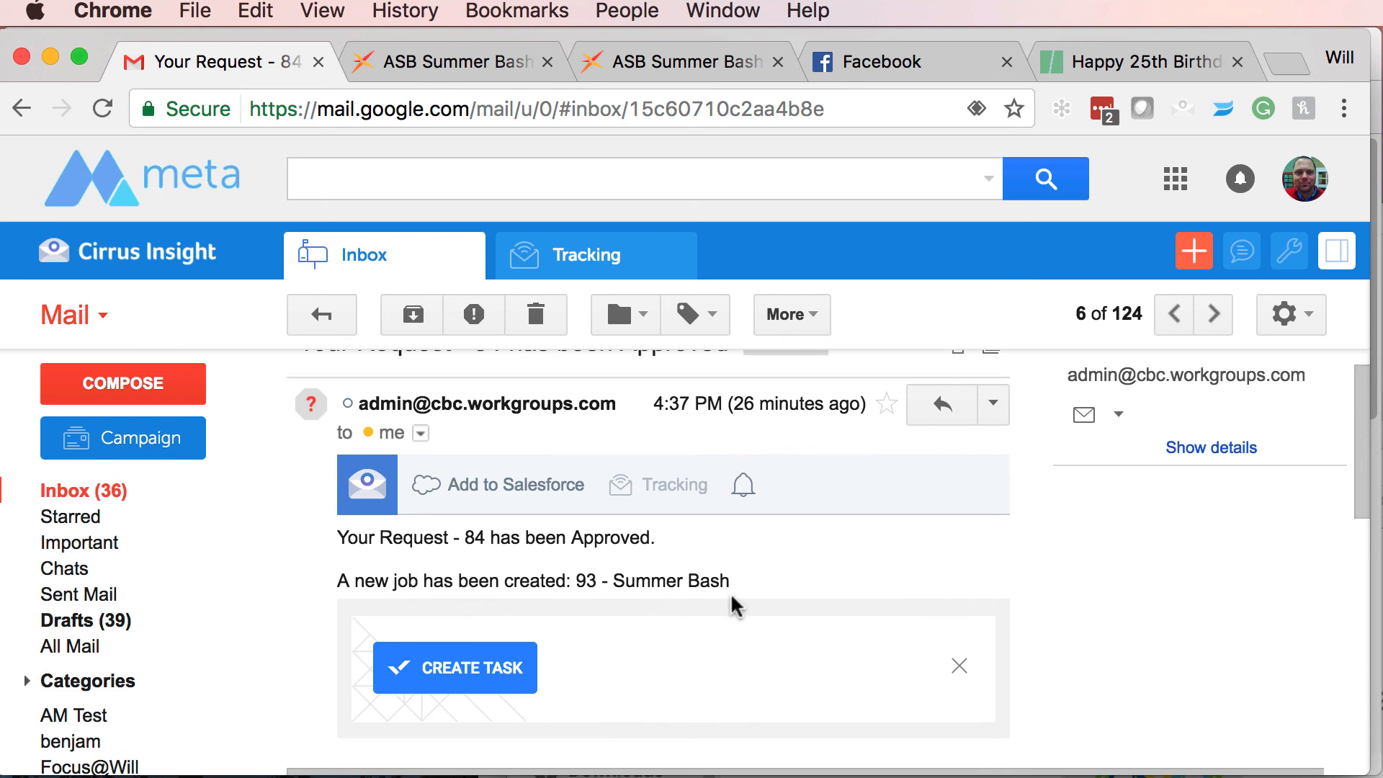
{"action": "scroll", "coordinate": [718, 602], "scroll_direction": "up", "scroll_amount": 1}
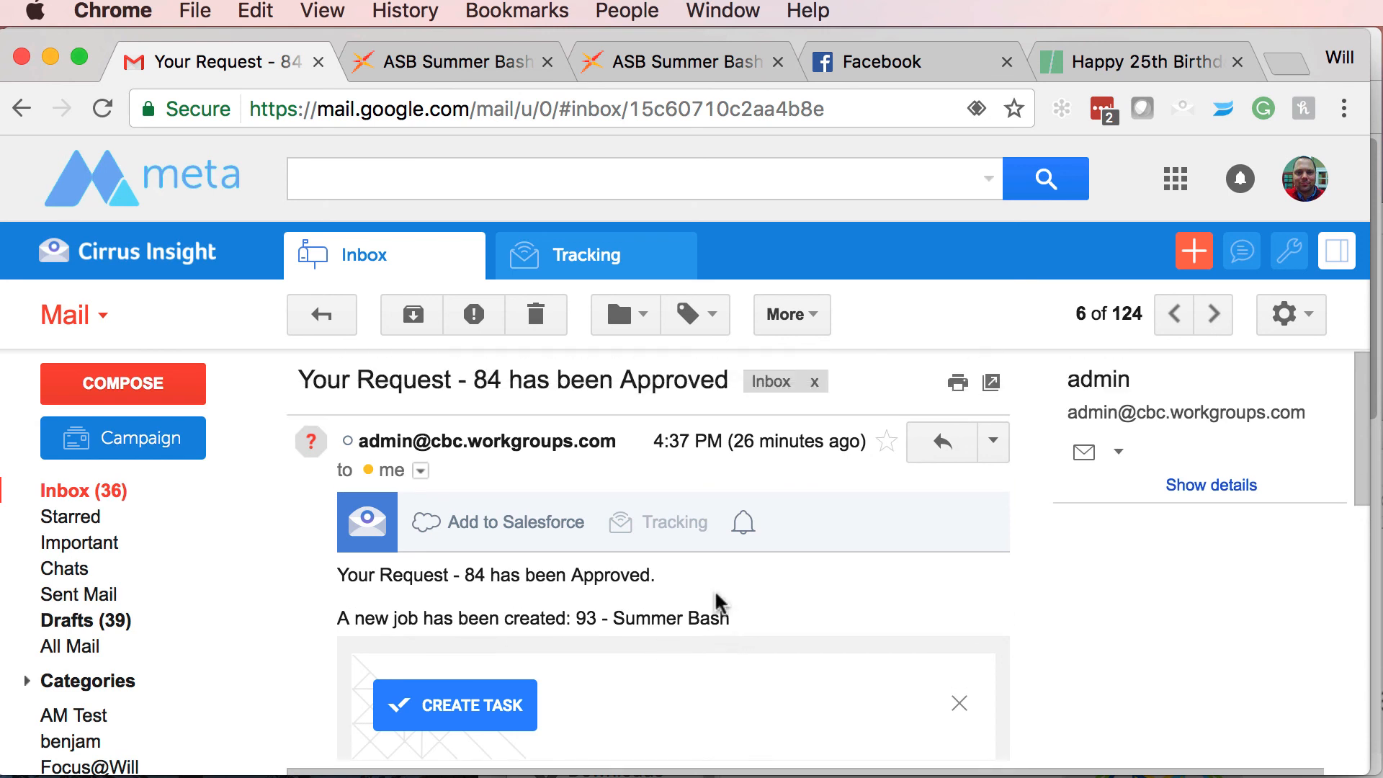